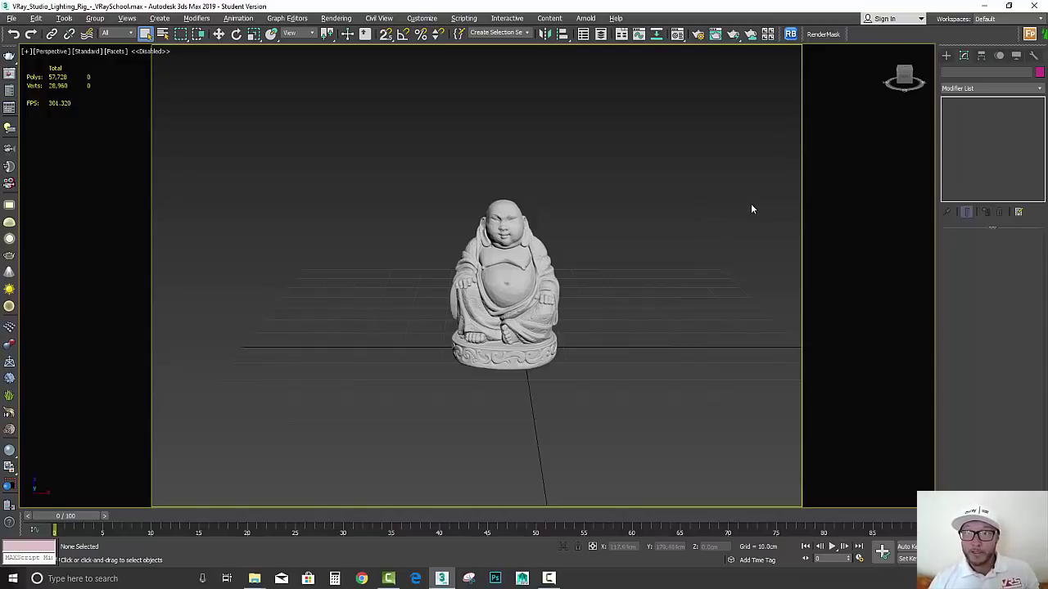
Step: Start the Line spline tool, switch to the left view, and enable 2D and angle snapping with Grid Points and Vertex snaps
{"action": "left_click", "coordinate": [946, 55]}
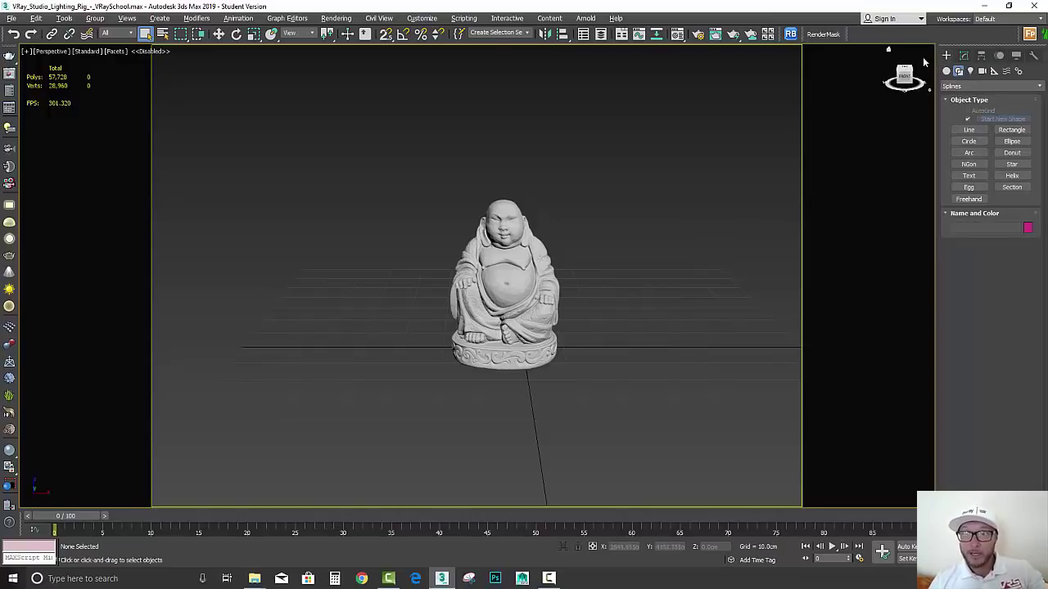
{"action": "left_click", "coordinate": [971, 133]}
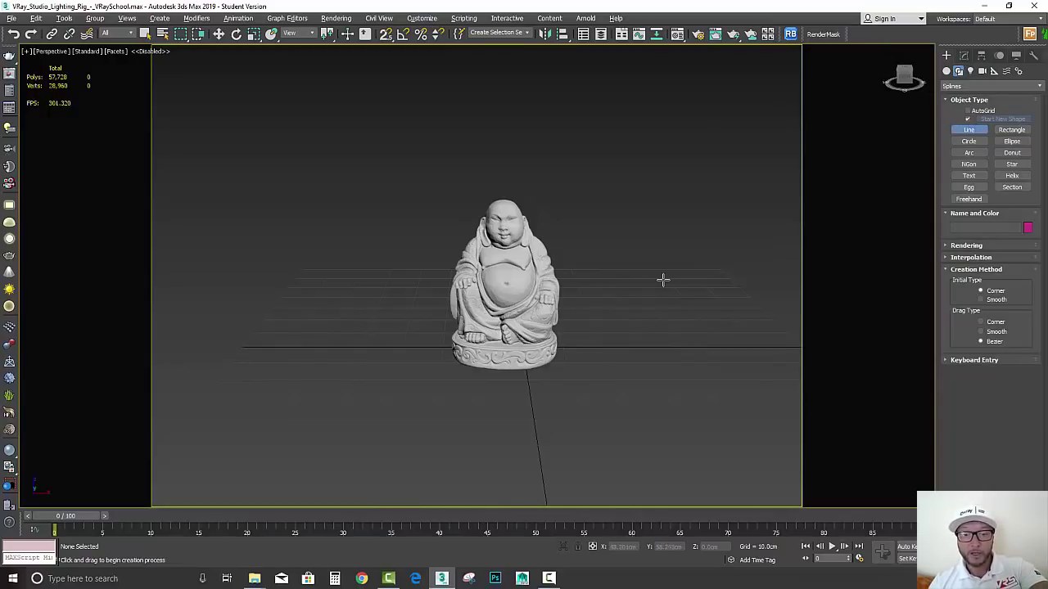
{"action": "key", "text": "l"}
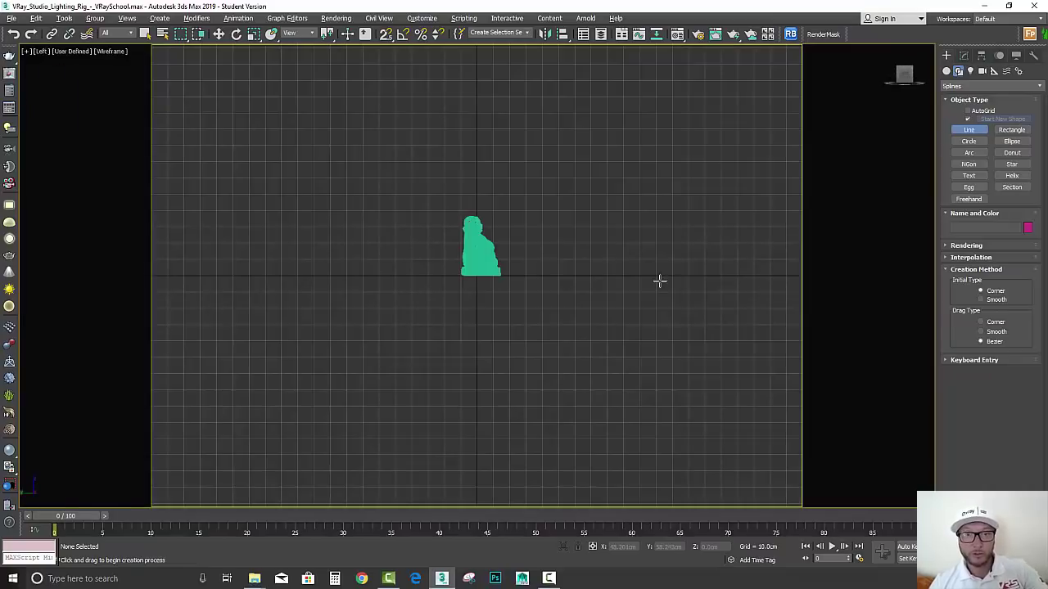
{"action": "left_click", "coordinate": [403, 35]}
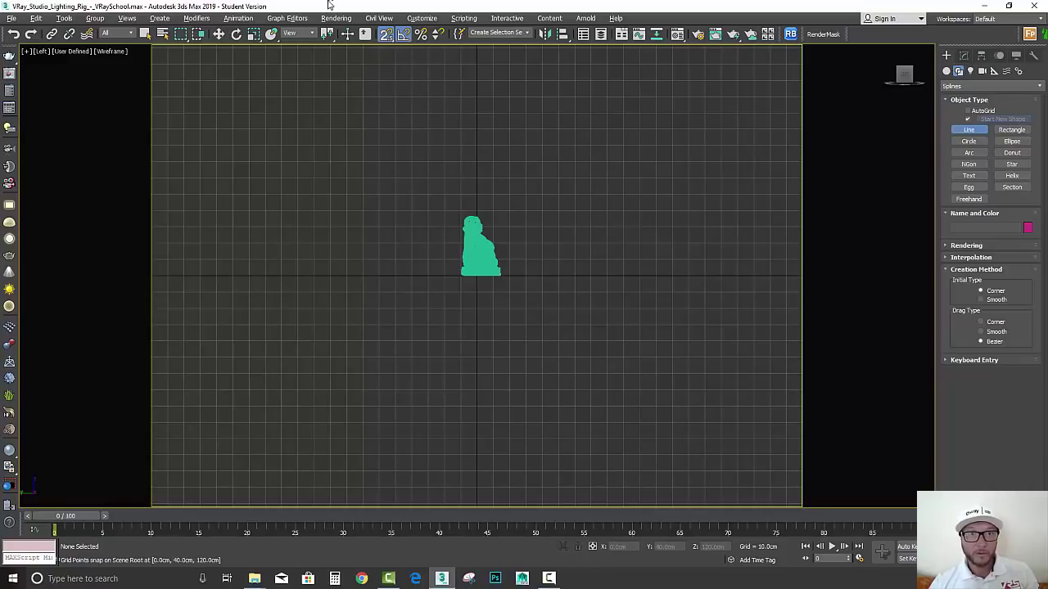
{"action": "right_click", "coordinate": [385, 35]}
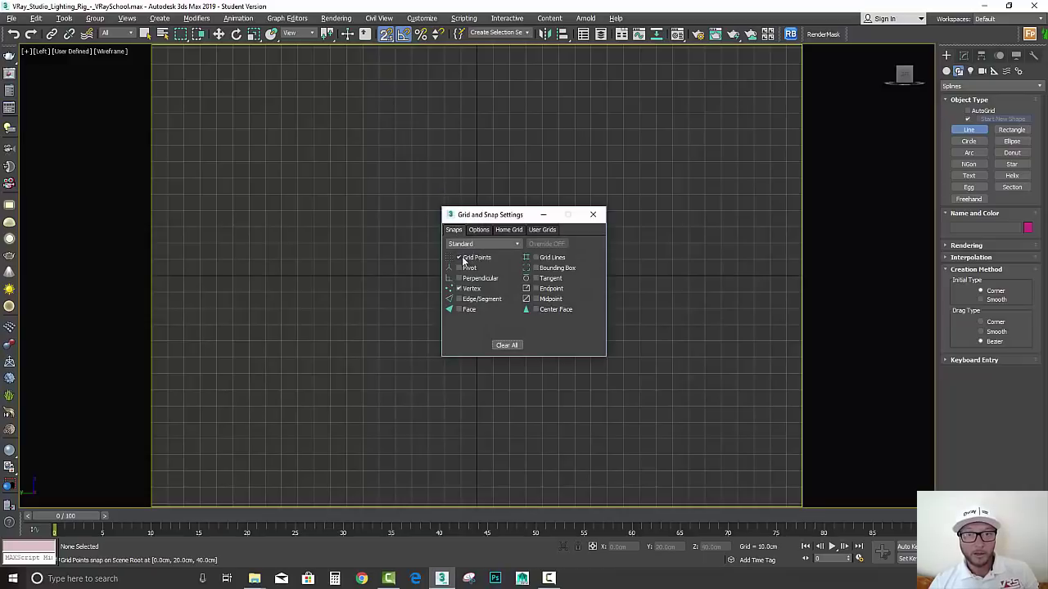
{"action": "left_click", "coordinate": [593, 216]}
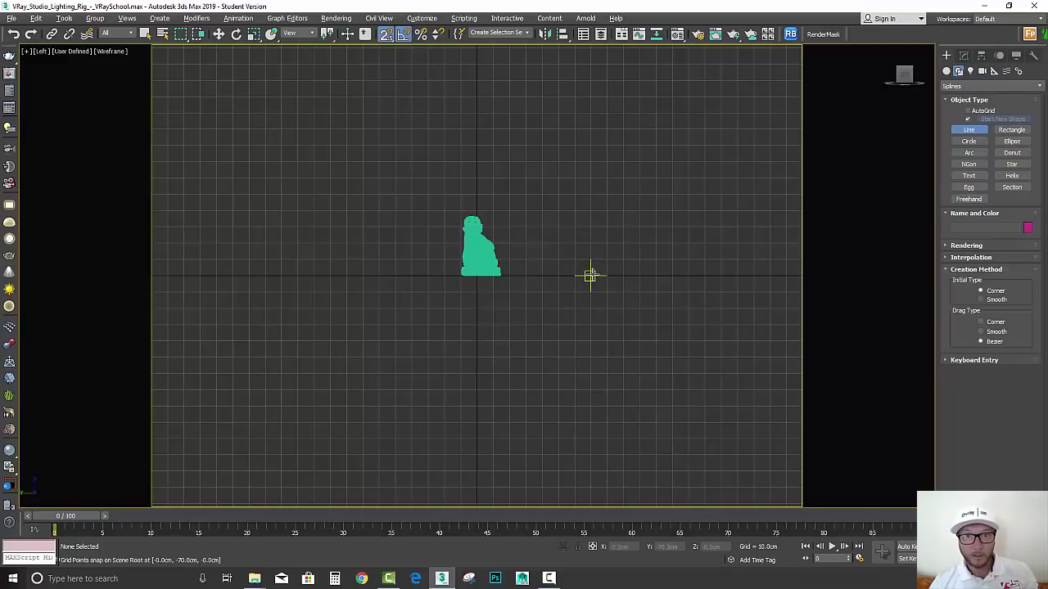
Step: Draw an open stage profile around the Buddha: floor about 130 cm, back wall about 80 cm, ceiling about 110 cm, and a sloping front lip
{"action": "left_click", "coordinate": [590, 275]}
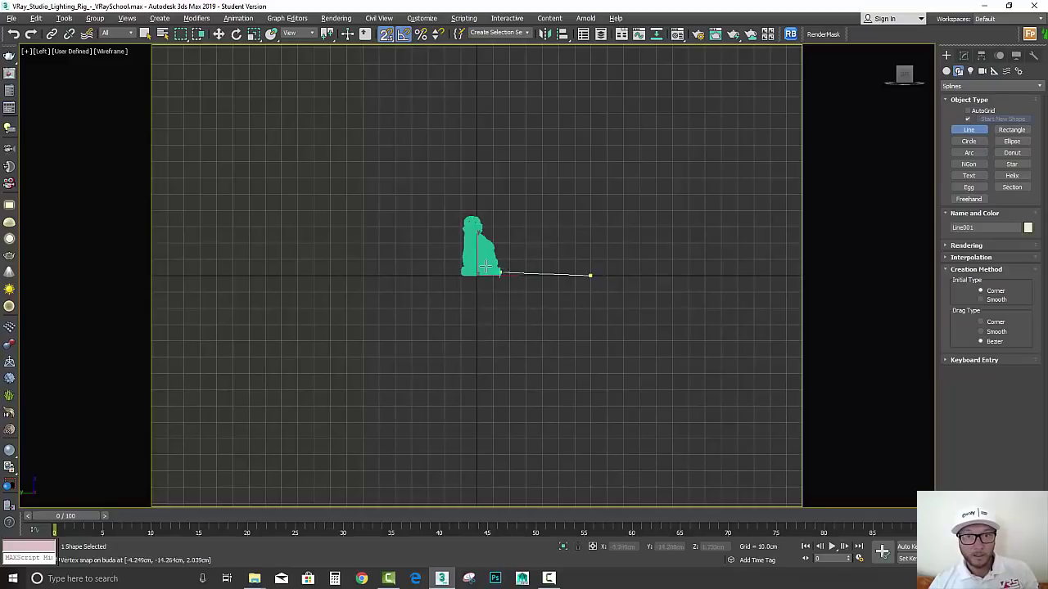
{"action": "left_click", "coordinate": [378, 275]}
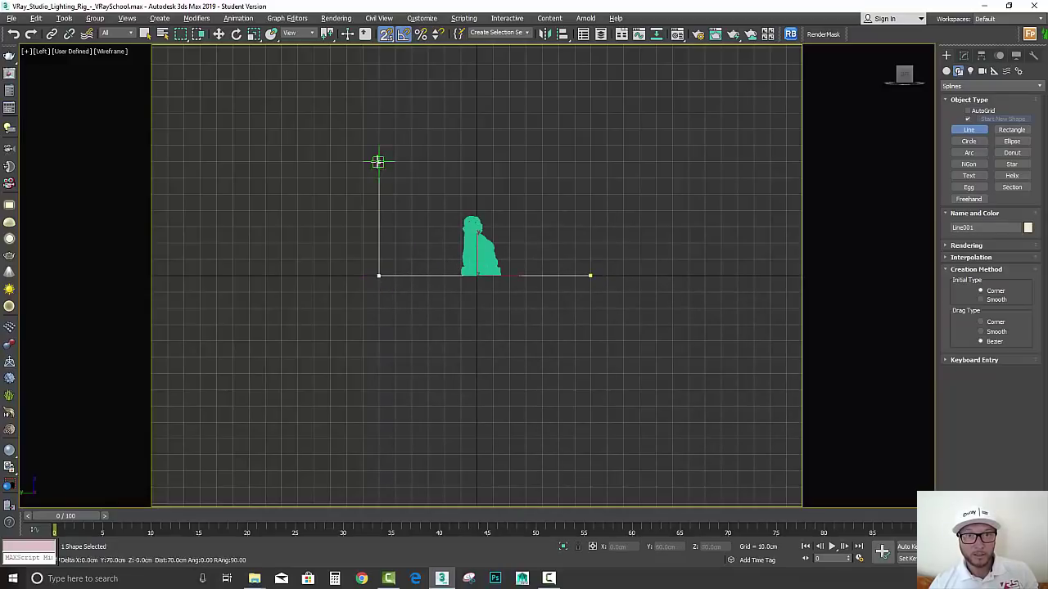
{"action": "left_click", "coordinate": [378, 145]}
{"action": "left_click", "coordinate": [558, 145]}
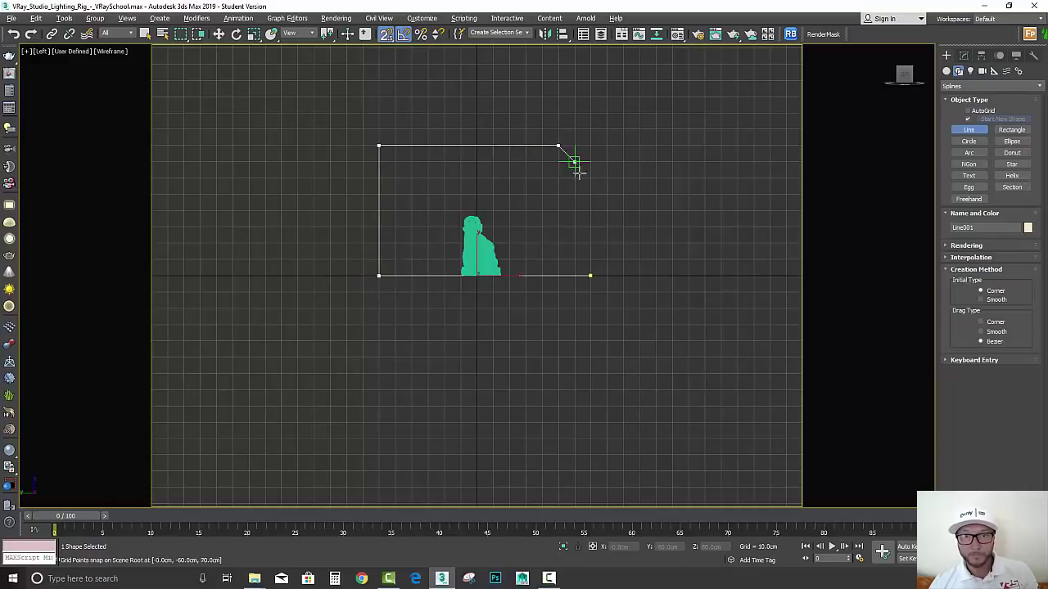
{"action": "left_click", "coordinate": [591, 194]}
{"action": "right_click", "coordinate": [590, 194]}
Step: Rename the new line STAGE
{"action": "left_click", "coordinate": [963, 57]}
{"action": "left_click", "coordinate": [947, 101]}
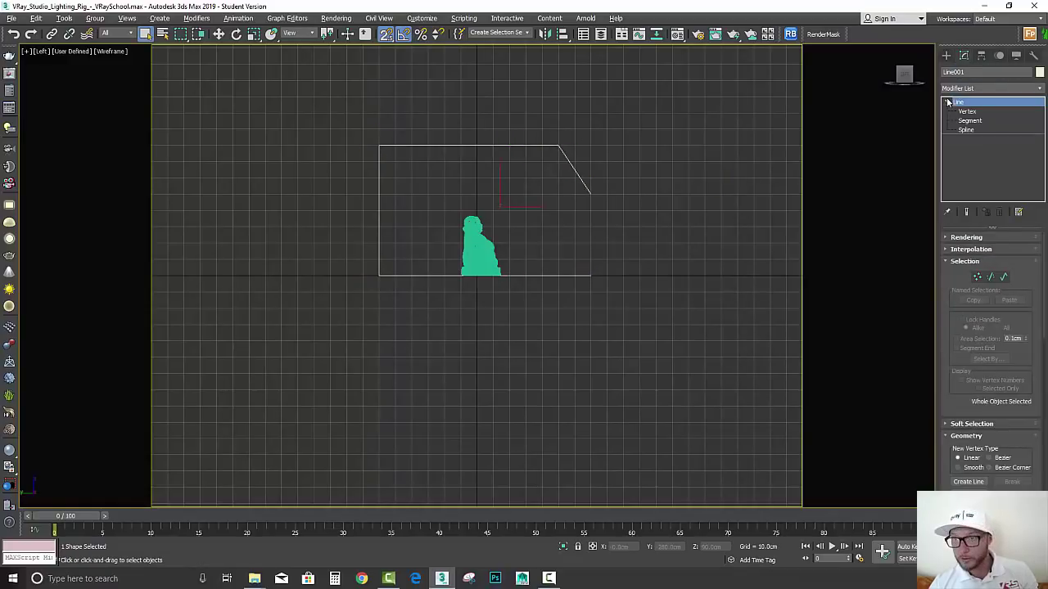
{"action": "left_click_drag", "start_coordinate": [980, 73], "coordinate": [940, 71]}
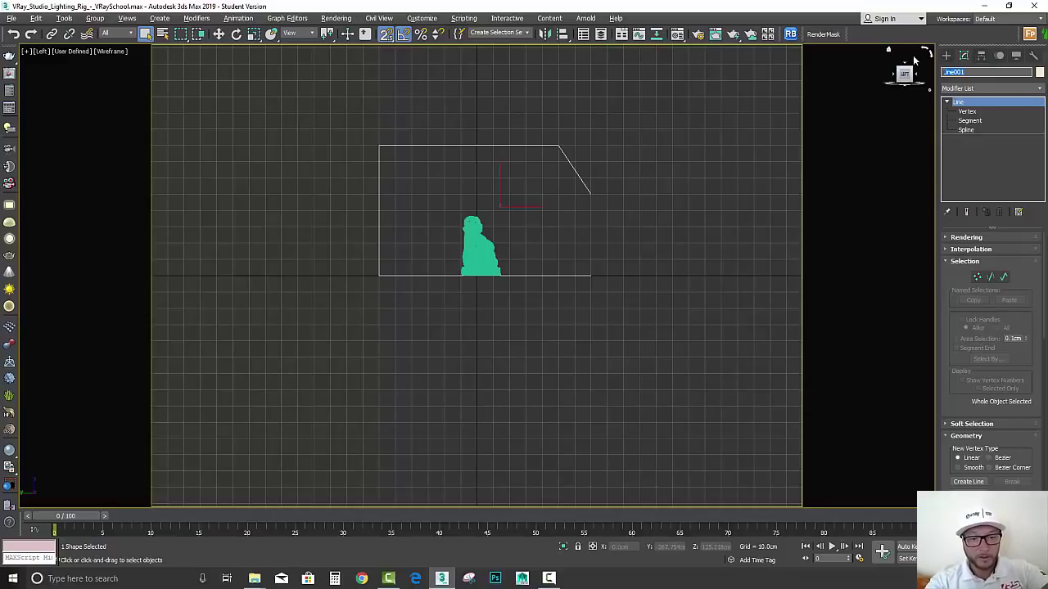
{"action": "type", "text": "STAGE"}
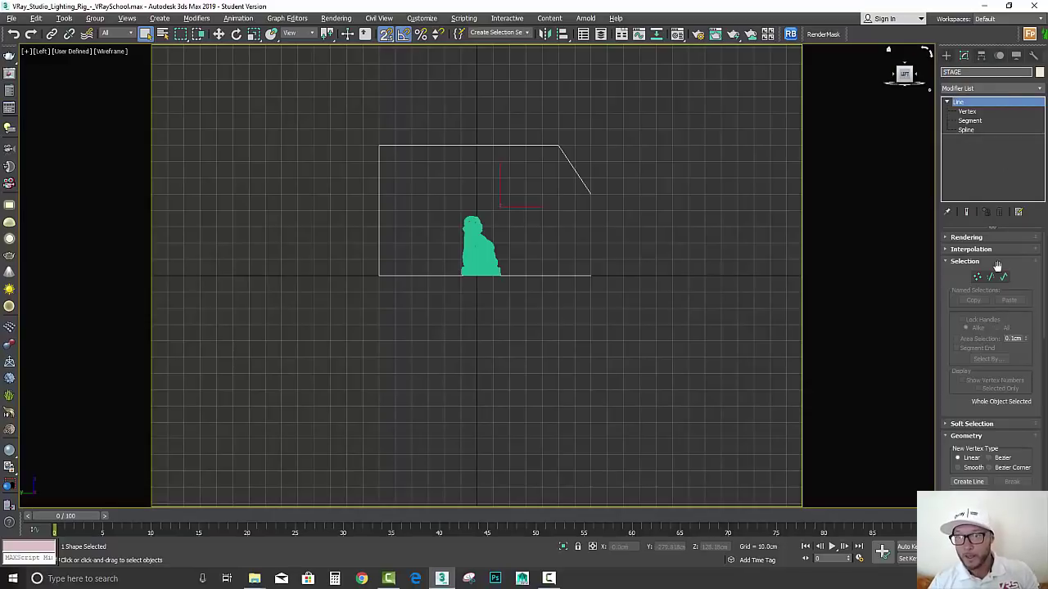
Step: Select the three corner vertices of the STAGE profile and fillet them into rounded curves
{"action": "left_click_drag", "start_coordinate": [1036, 285], "coordinate": [1023, 160]}
{"action": "left_click", "coordinate": [967, 111]}
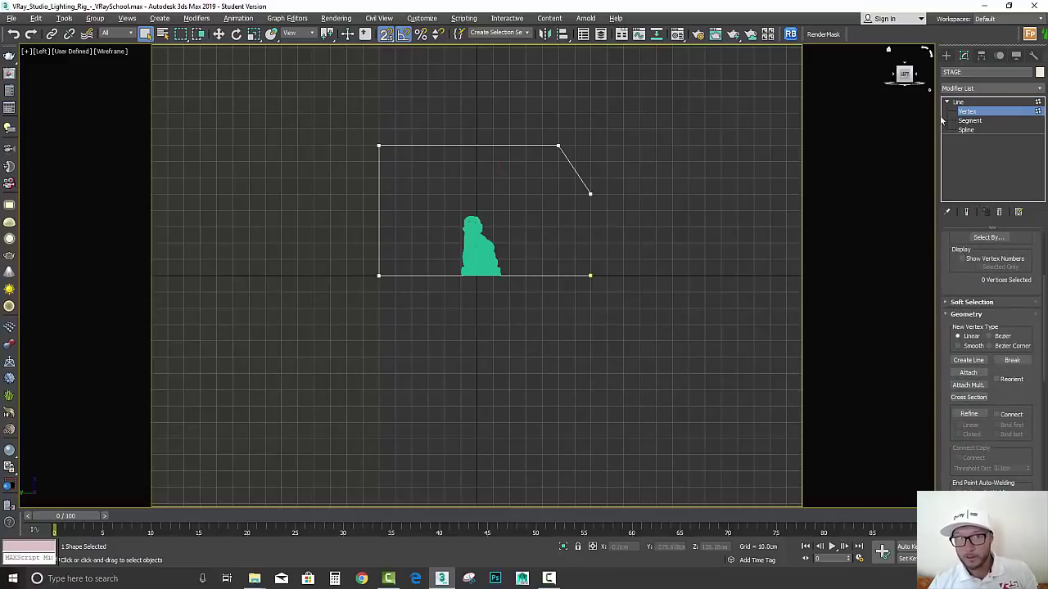
{"action": "left_click_drag", "start_coordinate": [565, 135], "coordinate": [398, 295]}
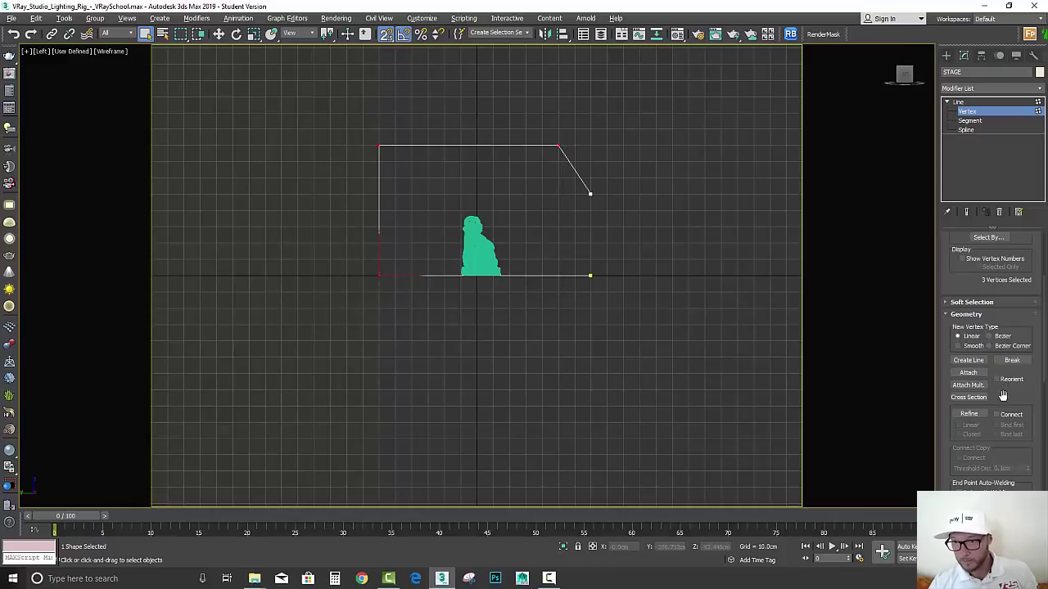
{"action": "scroll", "coordinate": [1003, 396], "scroll_direction": "down", "scroll_amount": 4}
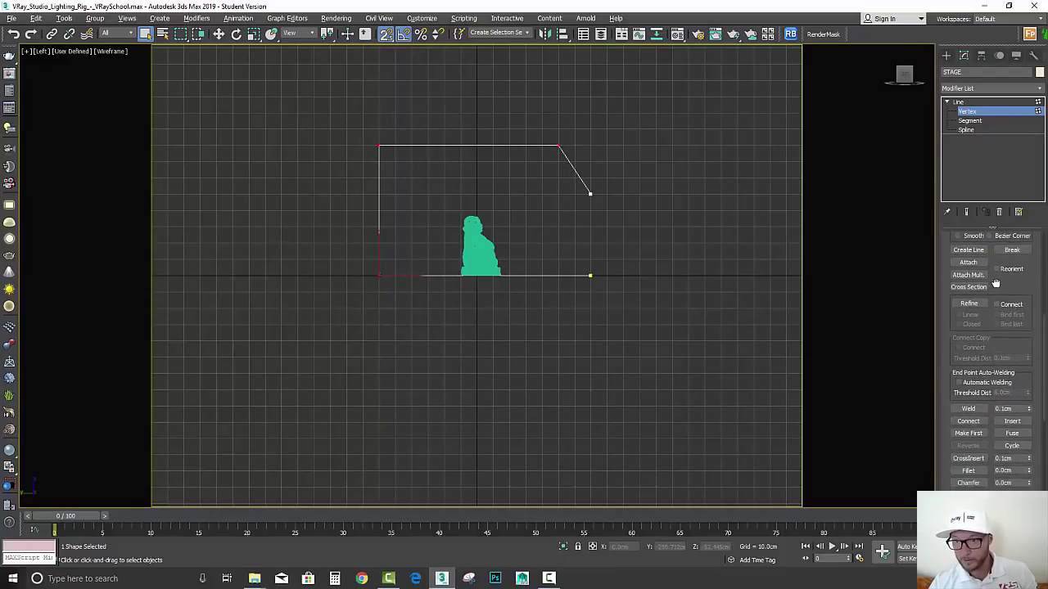
{"action": "left_click_drag", "start_coordinate": [1029, 460], "coordinate": [1028, 449]}
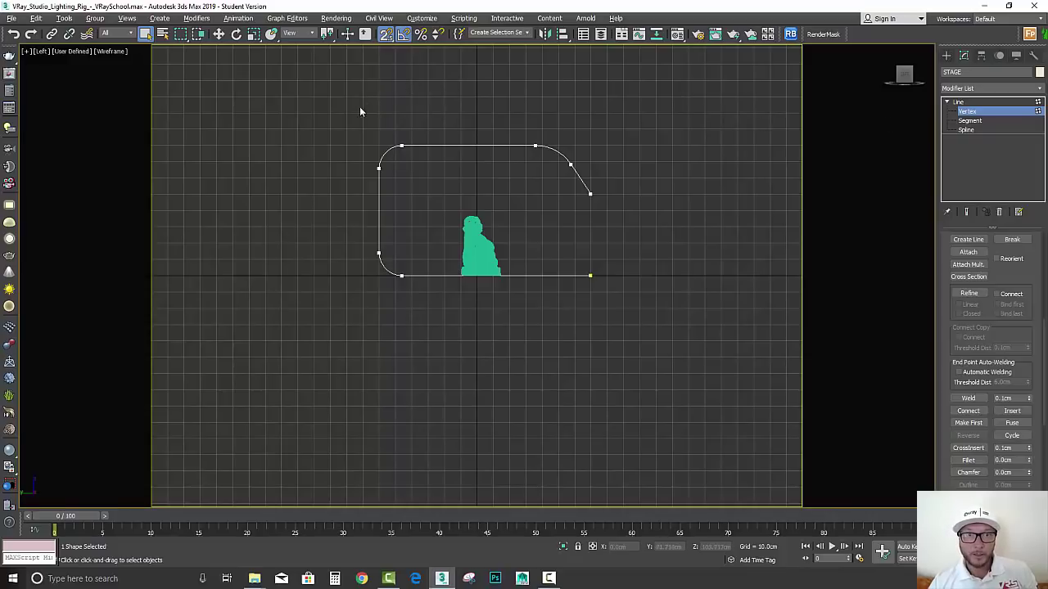
Step: Turn off snapping and raise the upper vertices of the STAGE profile vertically to make the stage taller
{"action": "left_click_drag", "start_coordinate": [616, 198], "coordinate": [615, 199]}
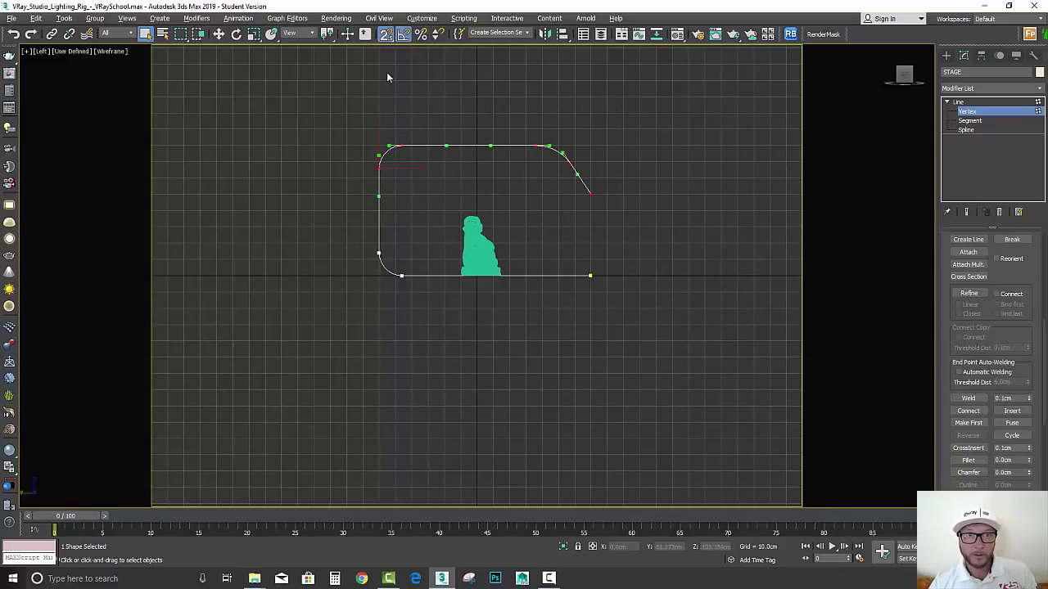
{"action": "left_click", "coordinate": [218, 36]}
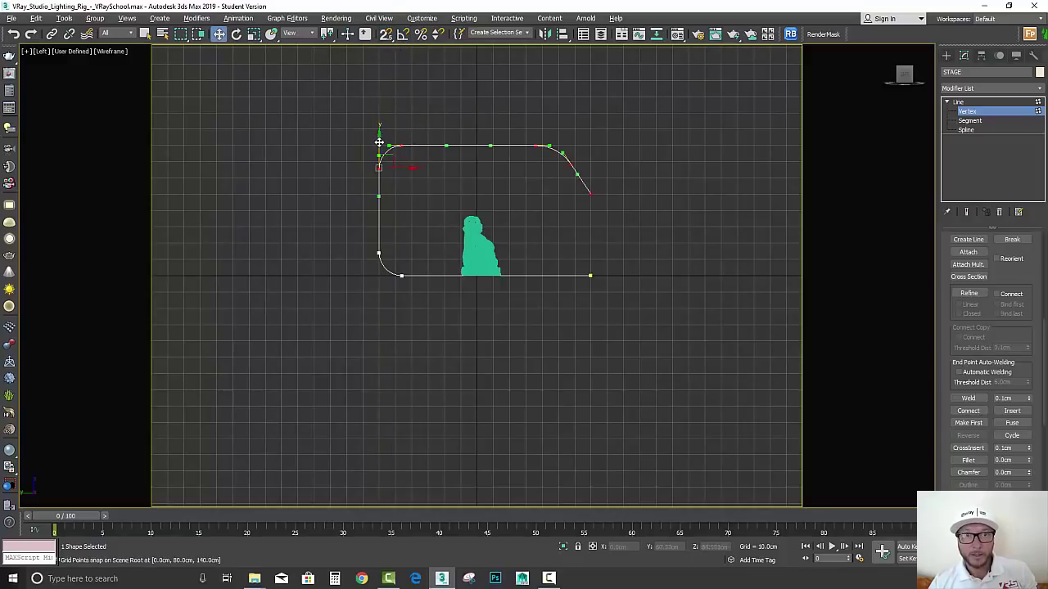
{"action": "left_click_drag", "start_coordinate": [381, 143], "coordinate": [383, 117]}
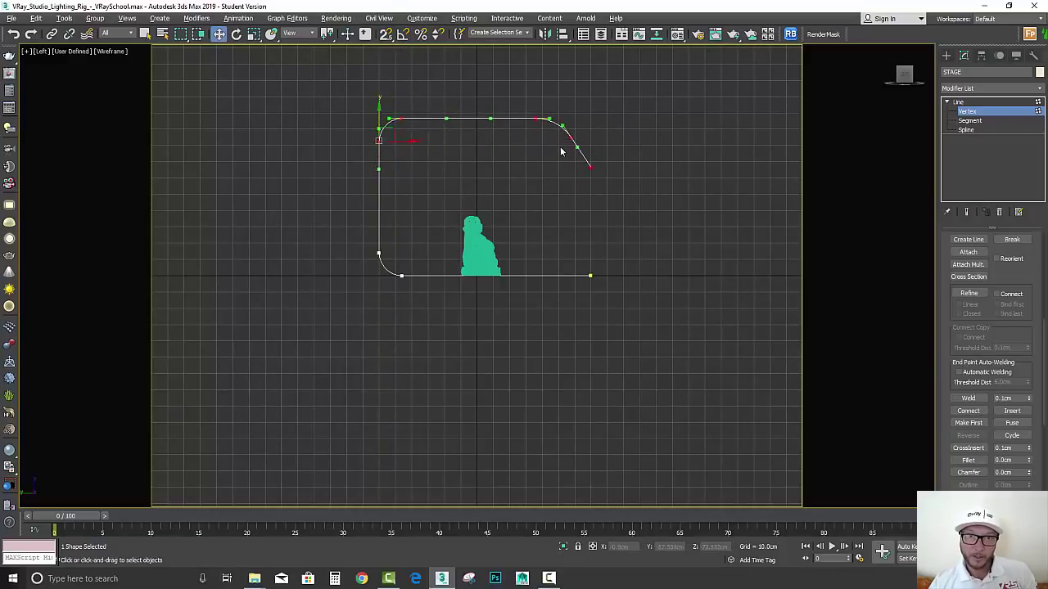
{"action": "left_click", "coordinate": [712, 195]}
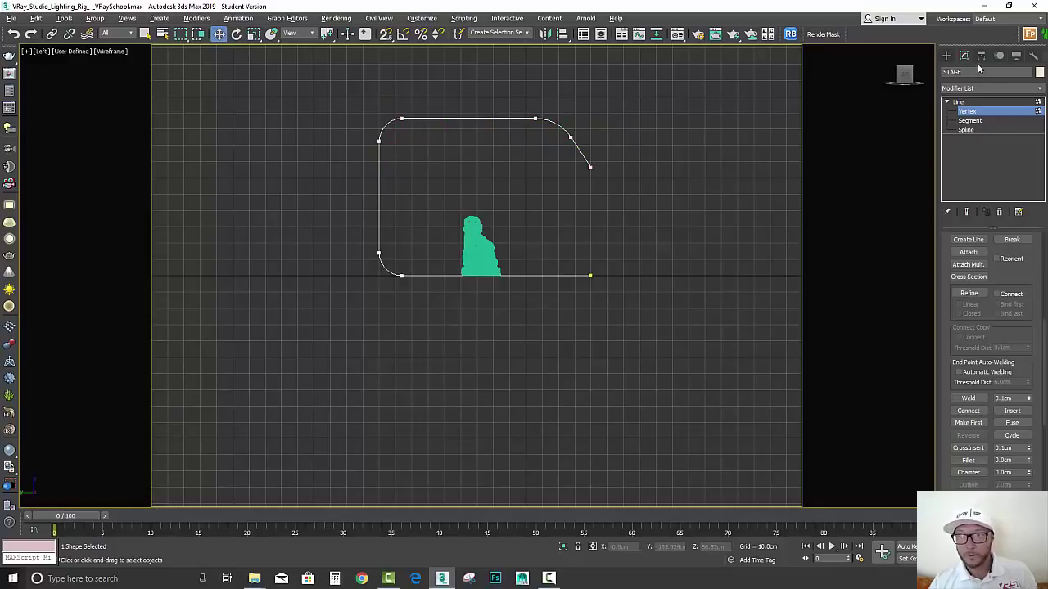
Step: Extrude the STAGE profile 152 cm and move it in the perspective view along X to about 75.6 cm, centring it around the Buddha
{"action": "left_click", "coordinate": [948, 55]}
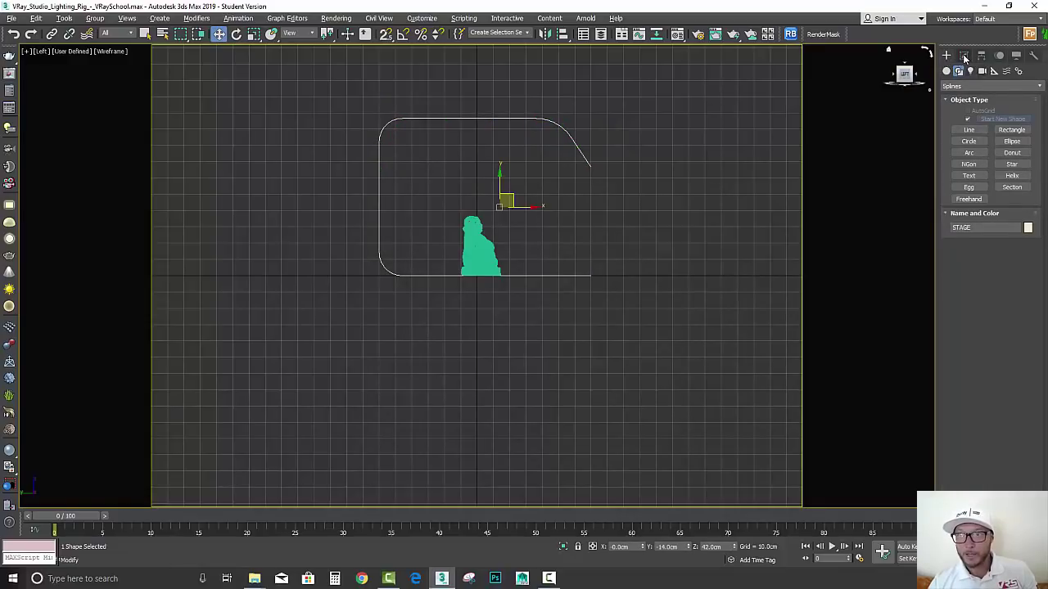
{"action": "left_click", "coordinate": [963, 55]}
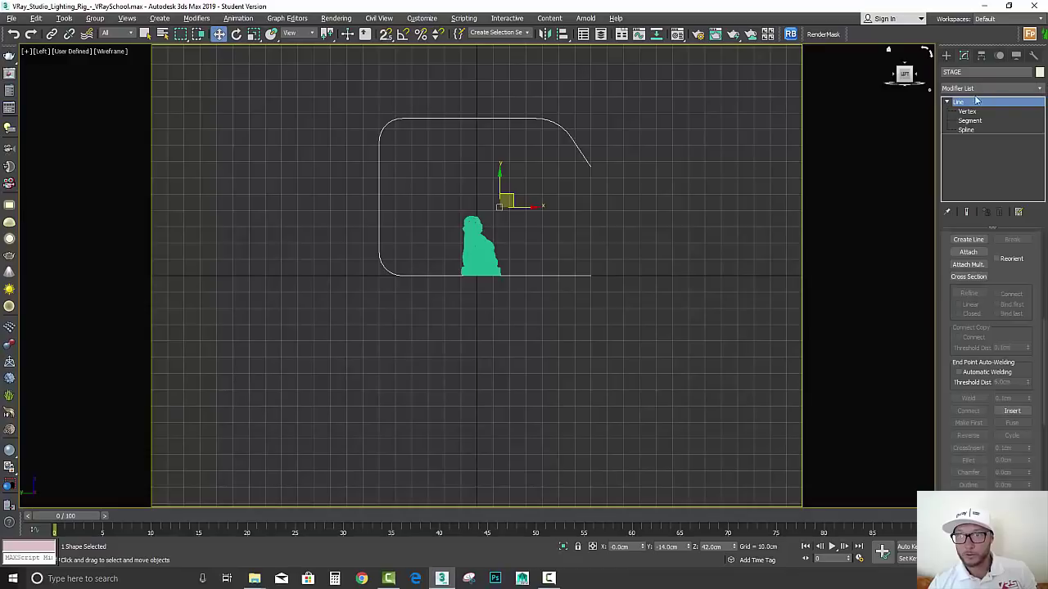
{"action": "left_click", "coordinate": [946, 101]}
{"action": "left_click", "coordinate": [1041, 88]}
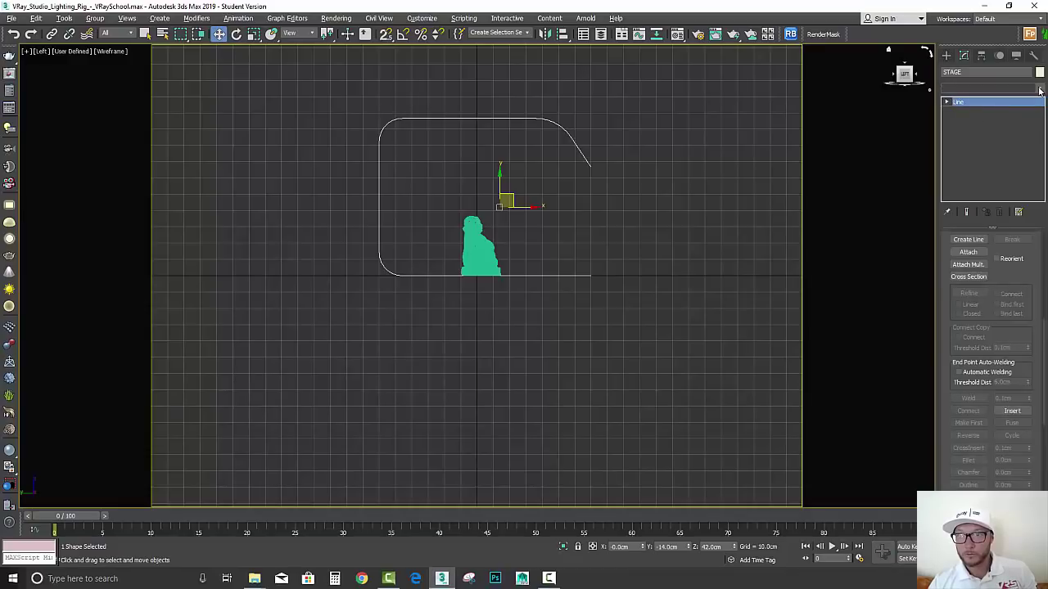
{"action": "scroll", "coordinate": [997, 135], "scroll_direction": "down", "scroll_amount": 10}
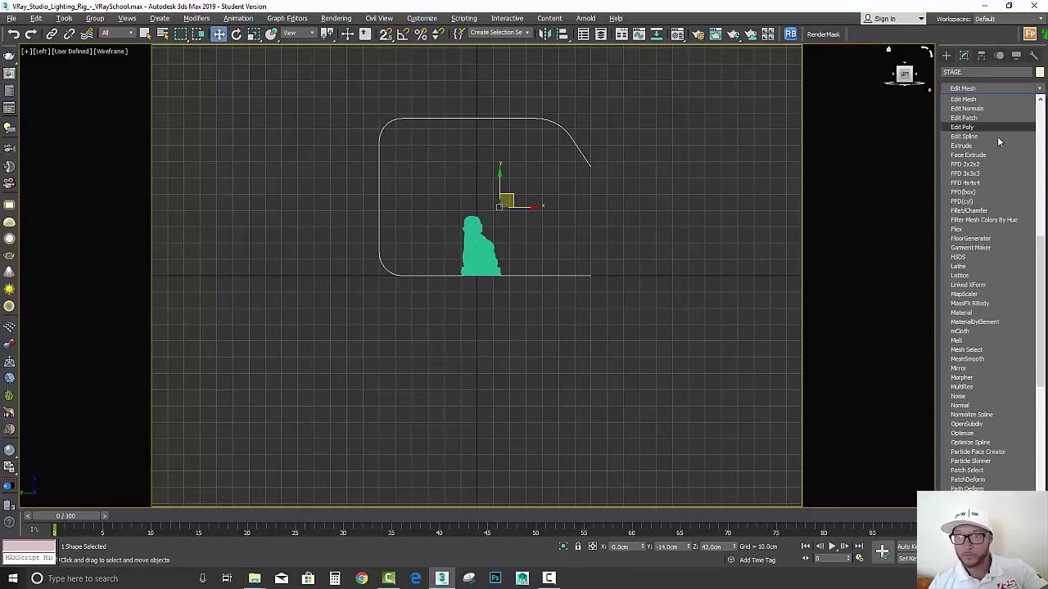
{"action": "left_click", "coordinate": [992, 148]}
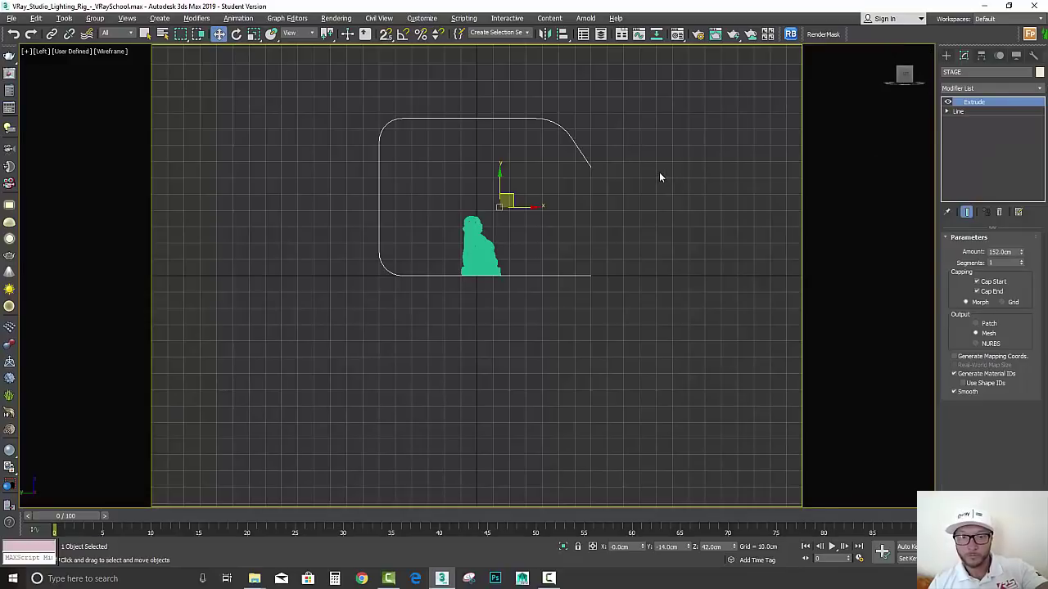
{"action": "key", "text": "p"}
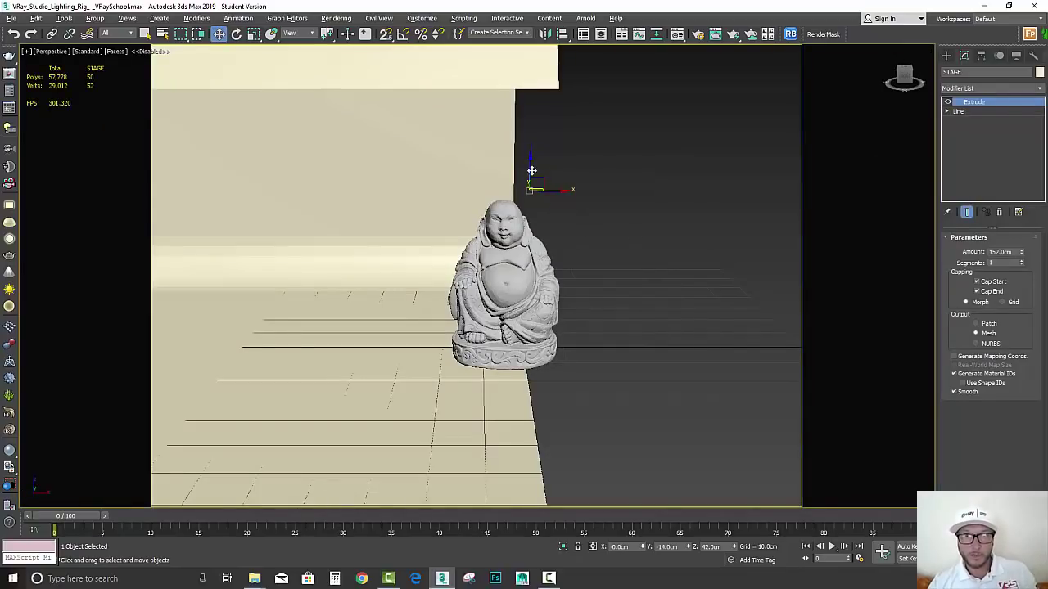
{"action": "left_click_drag", "start_coordinate": [562, 191], "coordinate": [896, 216]}
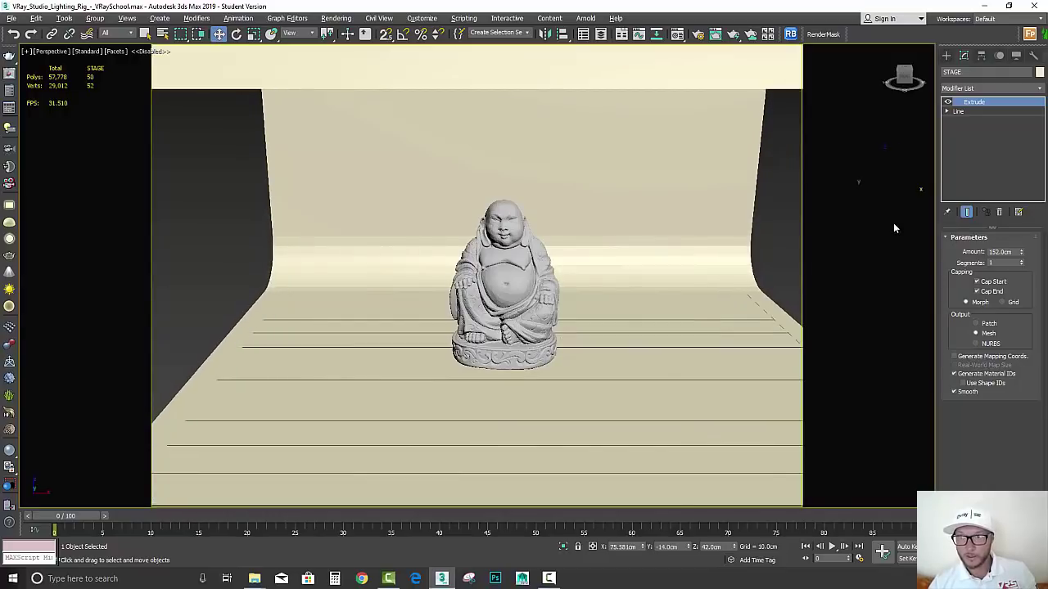
Step: Assign the existing Stage material to the STAGE object and check the material's reflection colour
{"action": "left_click", "coordinate": [677, 35]}
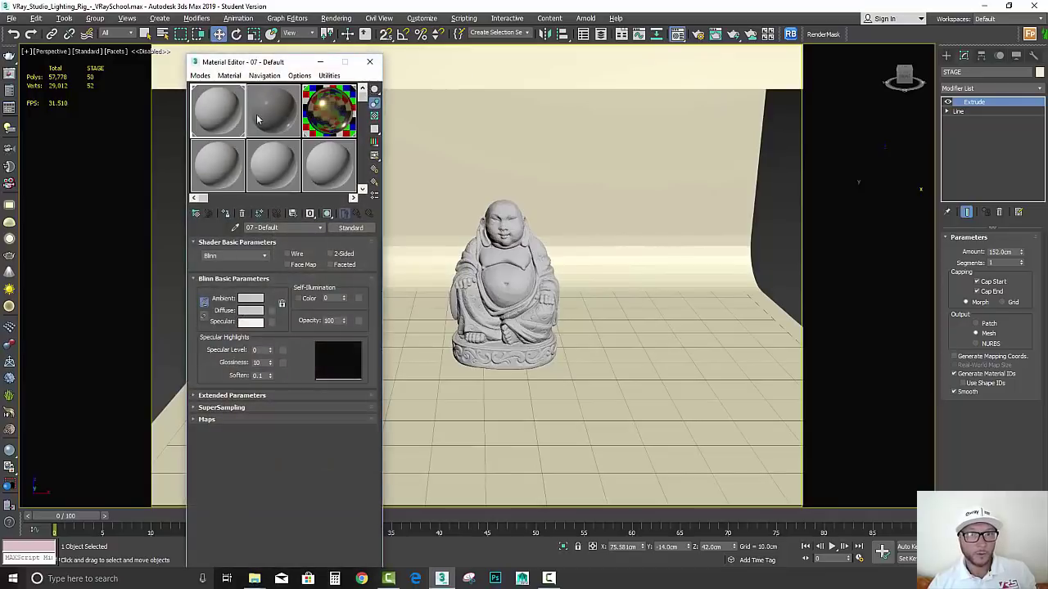
{"action": "left_click", "coordinate": [271, 122]}
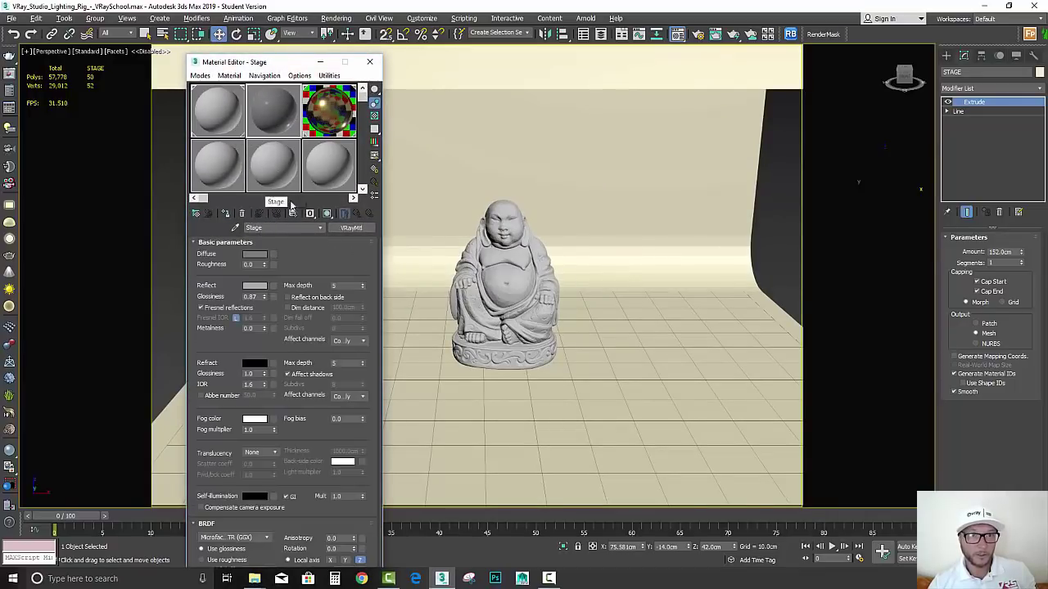
{"action": "left_click", "coordinate": [440, 184]}
{"action": "left_click", "coordinate": [223, 215]}
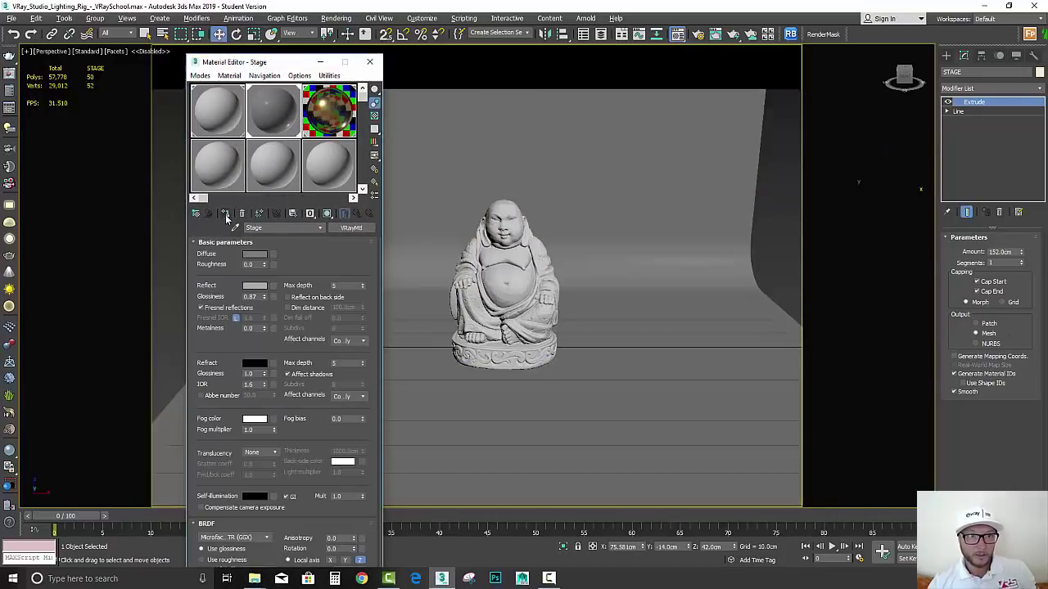
{"action": "left_click", "coordinate": [257, 286]}
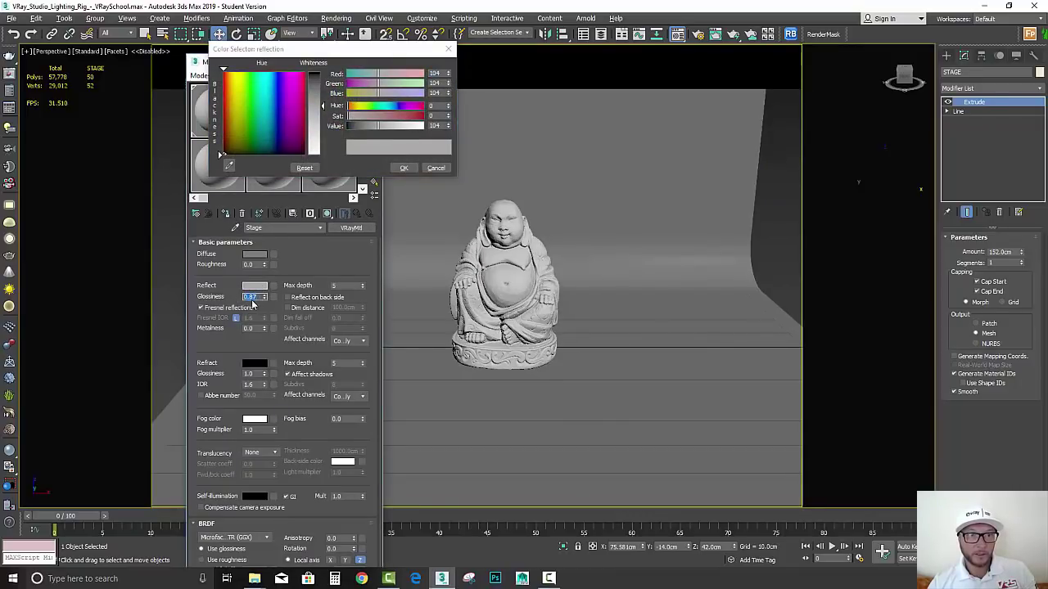
{"action": "left_click", "coordinate": [402, 168]}
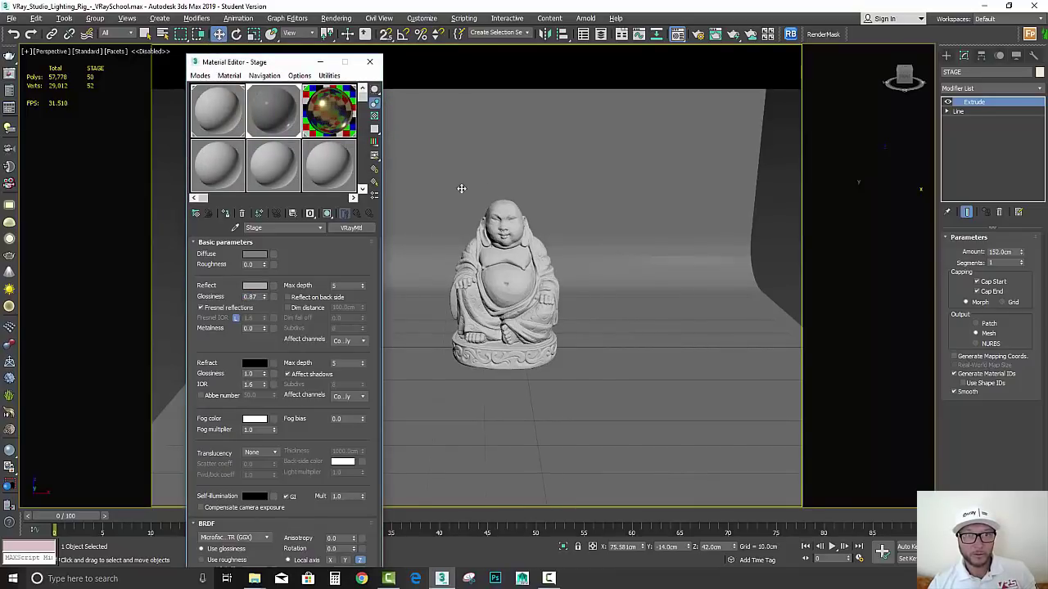
Step: Assign the GOLD blend material to the Buddha statue
{"action": "left_click", "coordinate": [496, 230]}
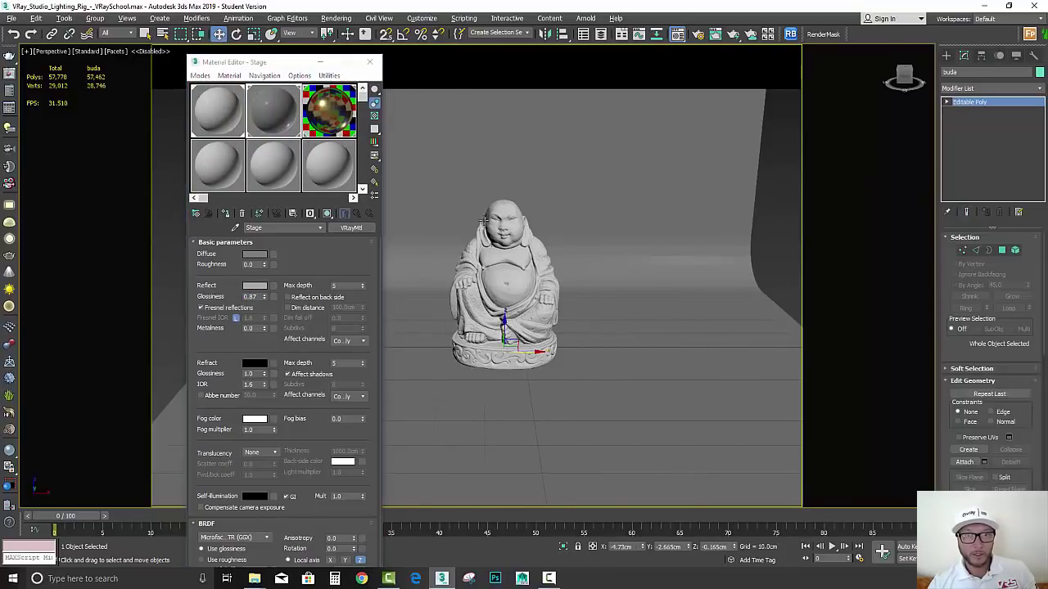
{"action": "left_click", "coordinate": [336, 111]}
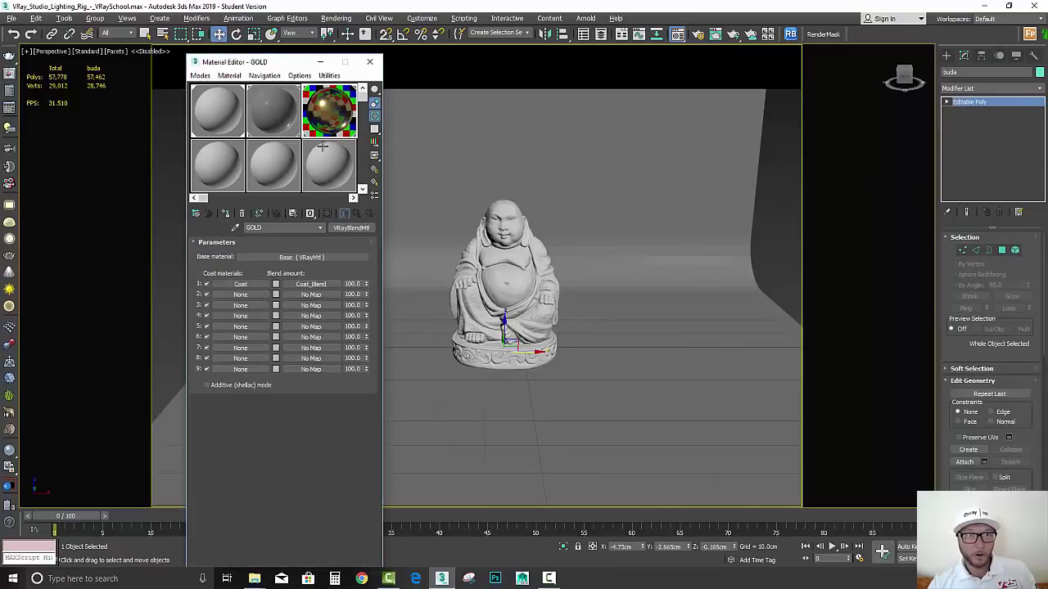
{"action": "left_click", "coordinate": [225, 213]}
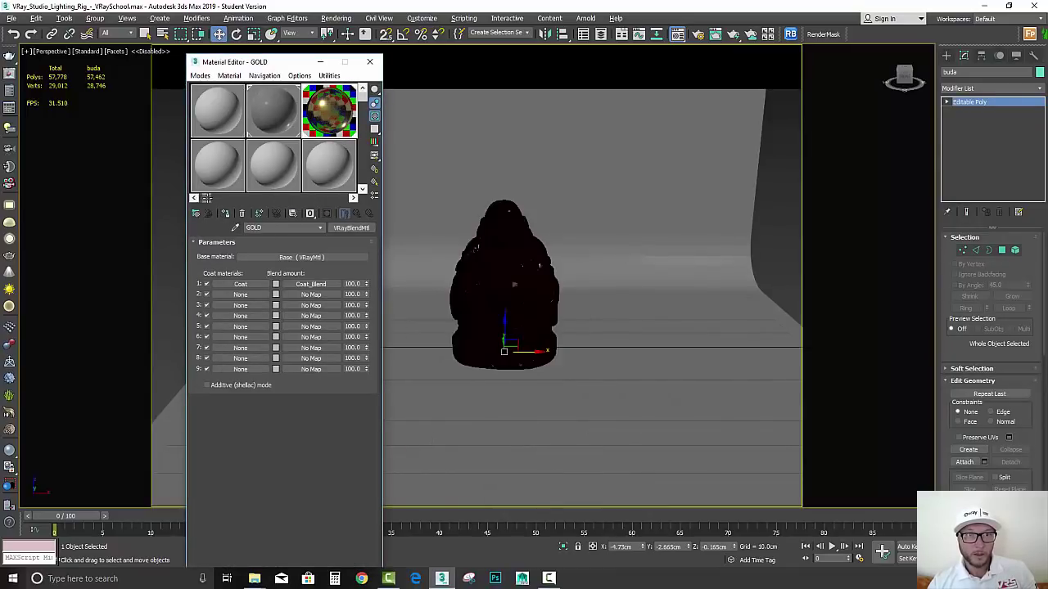
Step: Close the material editor and draw a VRay plane light about 81 by 73 cm around the Buddha in the Left view
{"action": "mouse_move", "coordinate": [203, 198]}
{"action": "left_mouse_down"}
{"action": "mouse_move", "coordinate": [213, 198]}
{"action": "mouse_move", "coordinate": [184, 191]}
{"action": "left_mouse_up"}
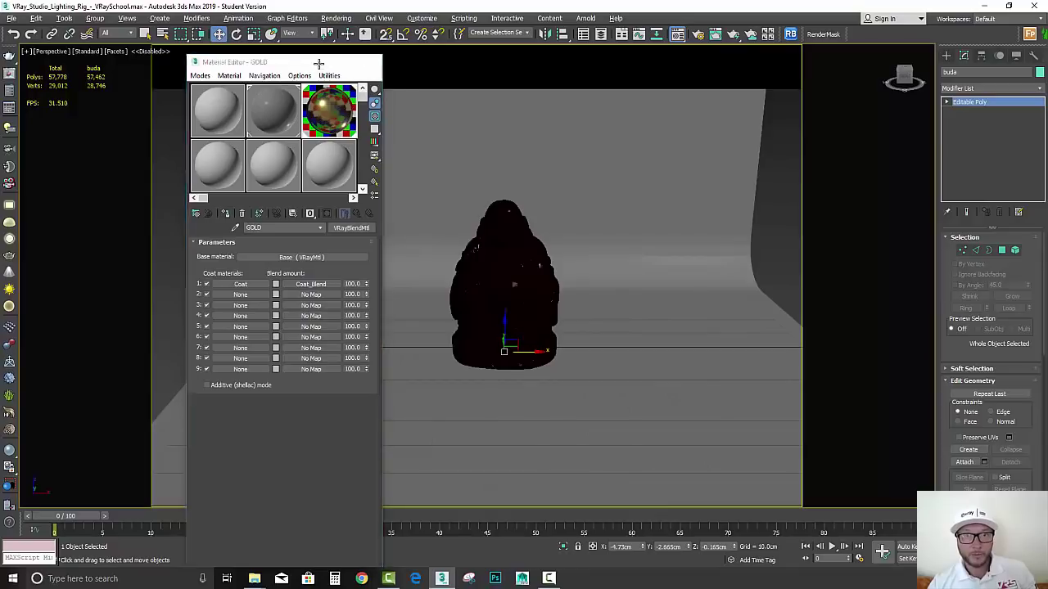
{"action": "left_click", "coordinate": [369, 61]}
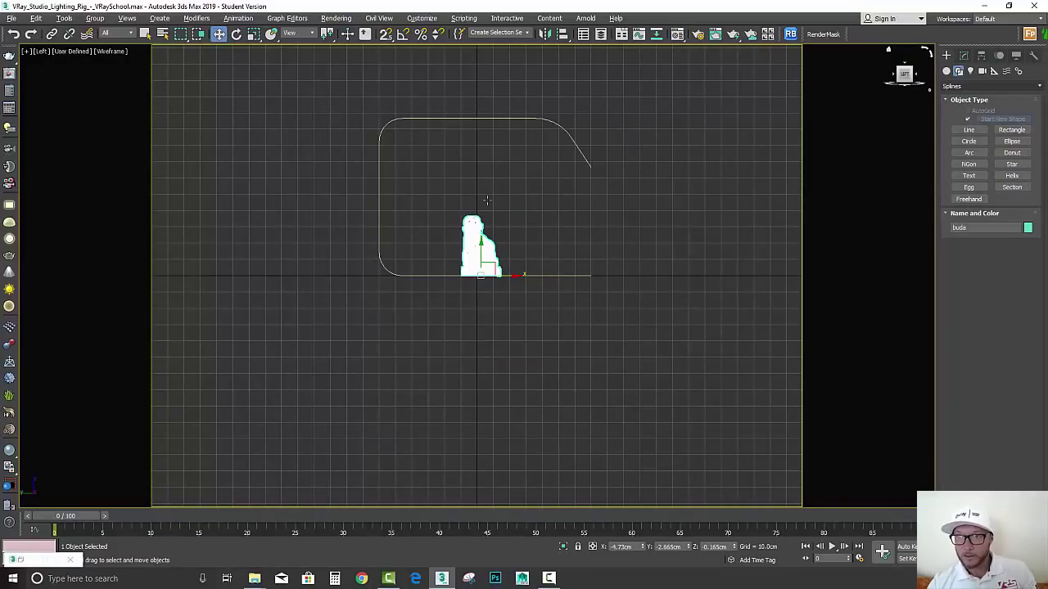
{"action": "left_click", "coordinate": [970, 71]}
{"action": "left_click", "coordinate": [991, 86]}
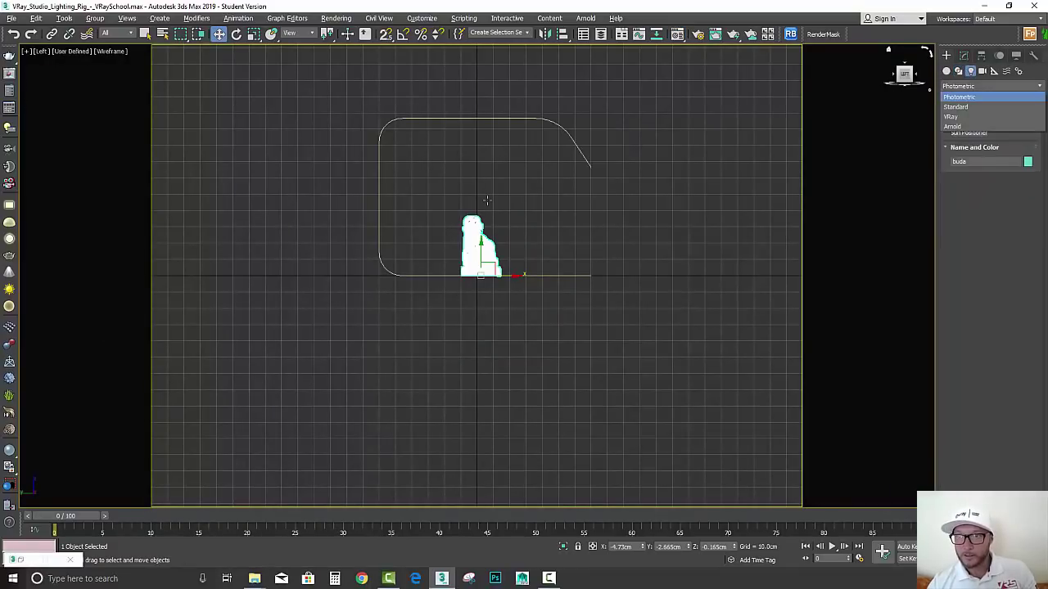
{"action": "left_click", "coordinate": [954, 118]}
{"action": "left_click", "coordinate": [970, 121]}
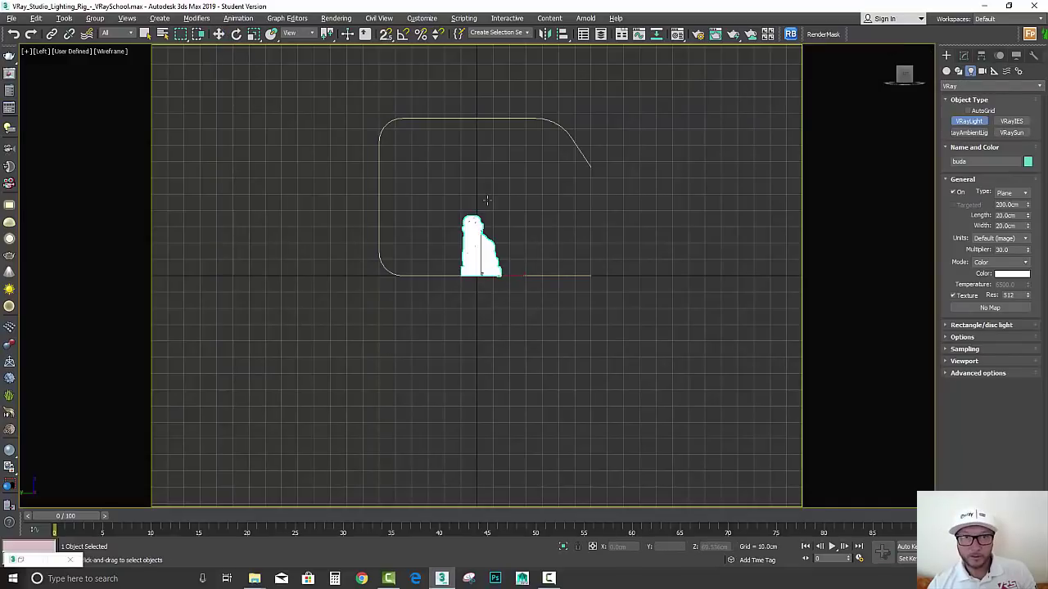
{"action": "left_click_drag", "start_coordinate": [412, 150], "coordinate": [545, 269]}
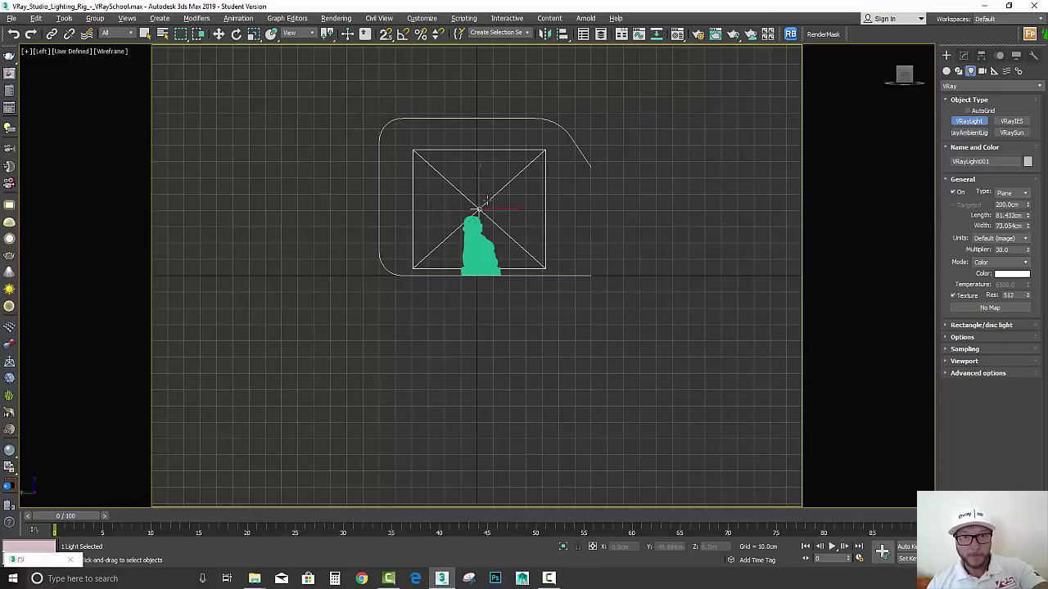
Step: In the Top view, place the light at one side of the stage, copy it to the opposite side and rotate the copy to face the Buddha
{"action": "key", "text": "w"}
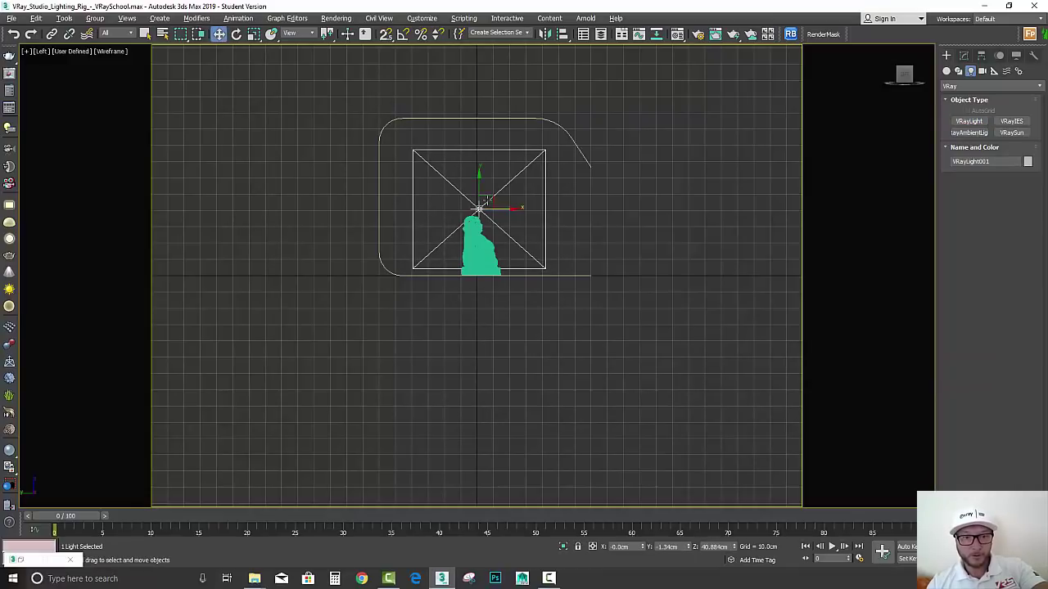
{"action": "key", "text": "t"}
{"action": "mouse_move", "coordinate": [501, 278]}
{"action": "left_mouse_down"}
{"action": "mouse_move", "coordinate": [384, 278]}
{"action": "mouse_move", "coordinate": [608, 278]}
{"action": "left_mouse_up"}
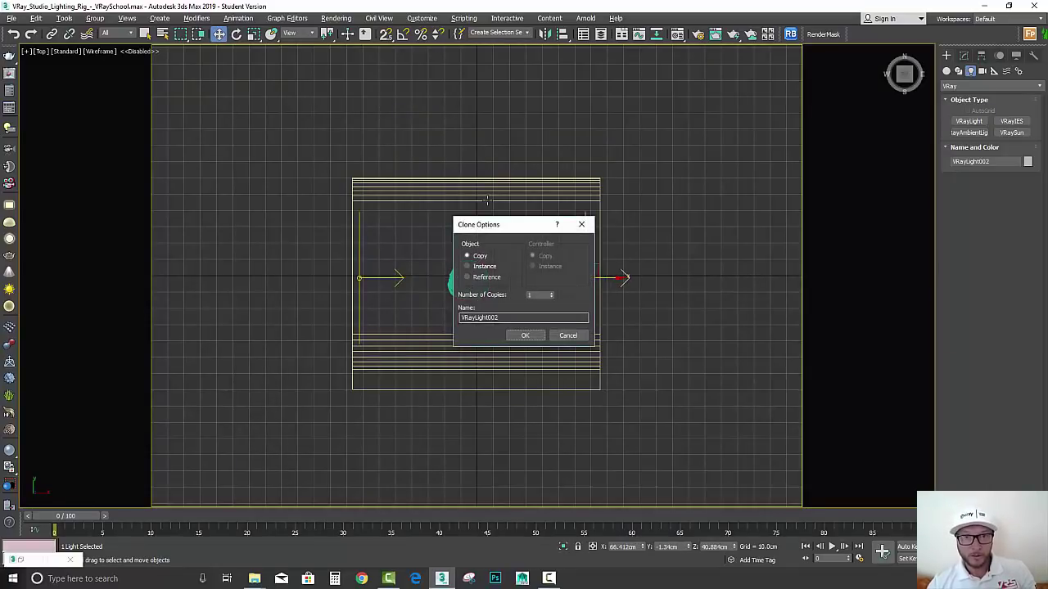
{"action": "left_click", "coordinate": [526, 336]}
{"action": "left_click", "coordinate": [236, 34]}
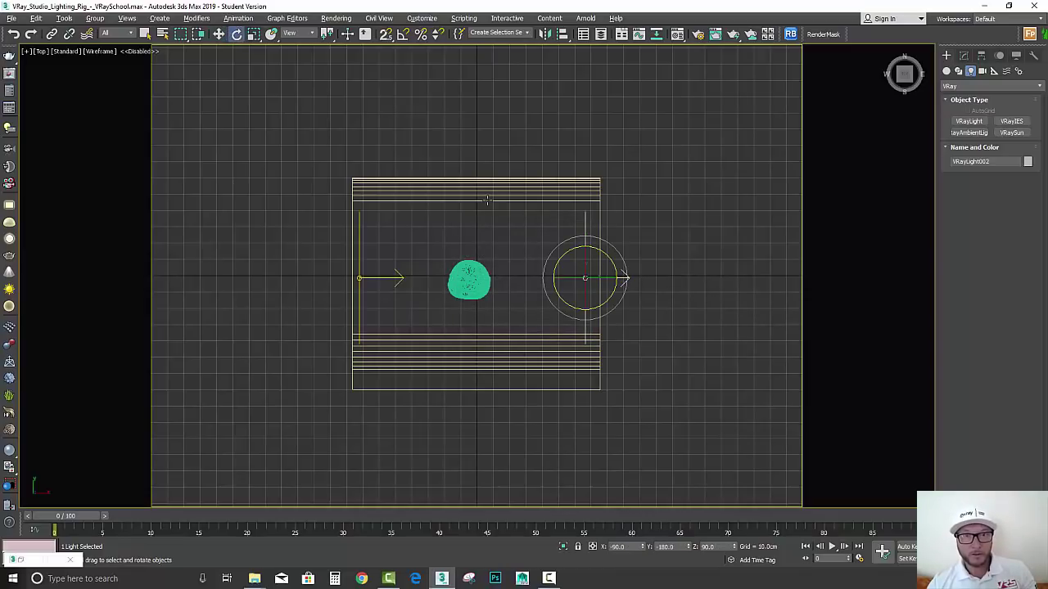
{"action": "mouse_move", "coordinate": [606, 241]}
{"action": "left_mouse_down"}
{"action": "mouse_move", "coordinate": [780, 334]}
{"action": "mouse_move", "coordinate": [764, 325]}
{"action": "left_mouse_up"}
Step: Give the copied light VRayLight002 a pale blue colour and set its multiplier to 10
{"action": "left_click", "coordinate": [964, 56]}
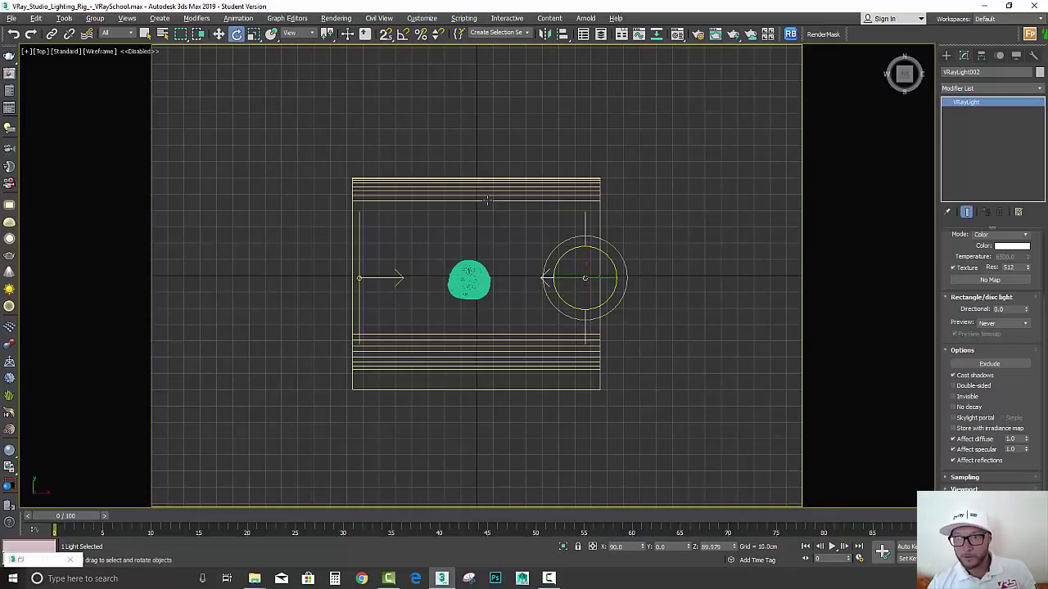
{"action": "left_click", "coordinate": [1012, 246]}
{"action": "left_click", "coordinate": [267, 105]}
{"action": "left_click_drag", "start_coordinate": [315, 154], "coordinate": [314, 109]}
{"action": "left_click", "coordinate": [403, 168]}
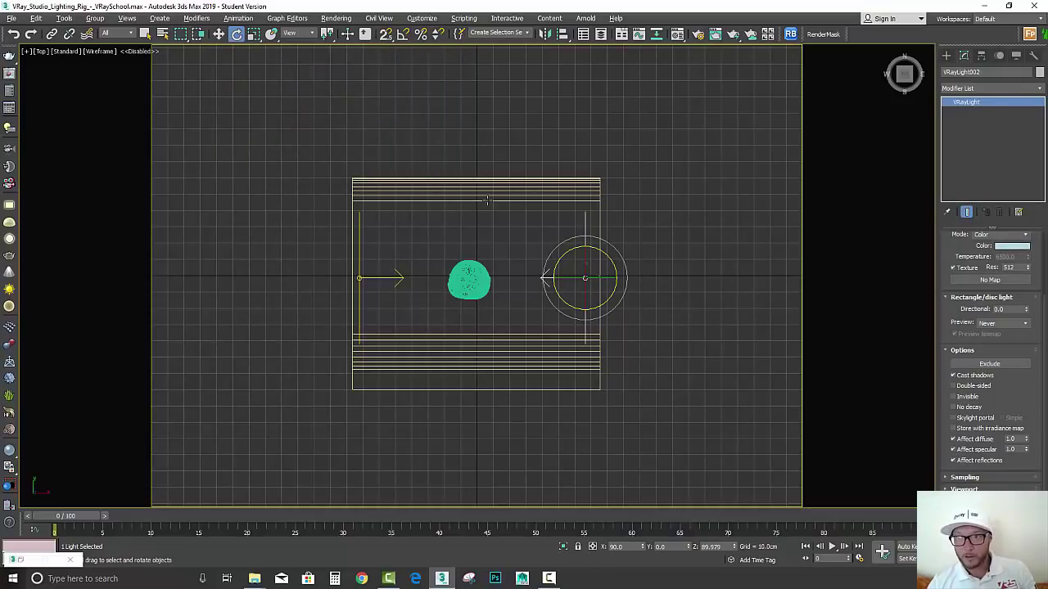
{"action": "scroll", "coordinate": [990, 350], "scroll_direction": "up", "scroll_amount": 3}
{"action": "double_click", "coordinate": [1004, 301]}
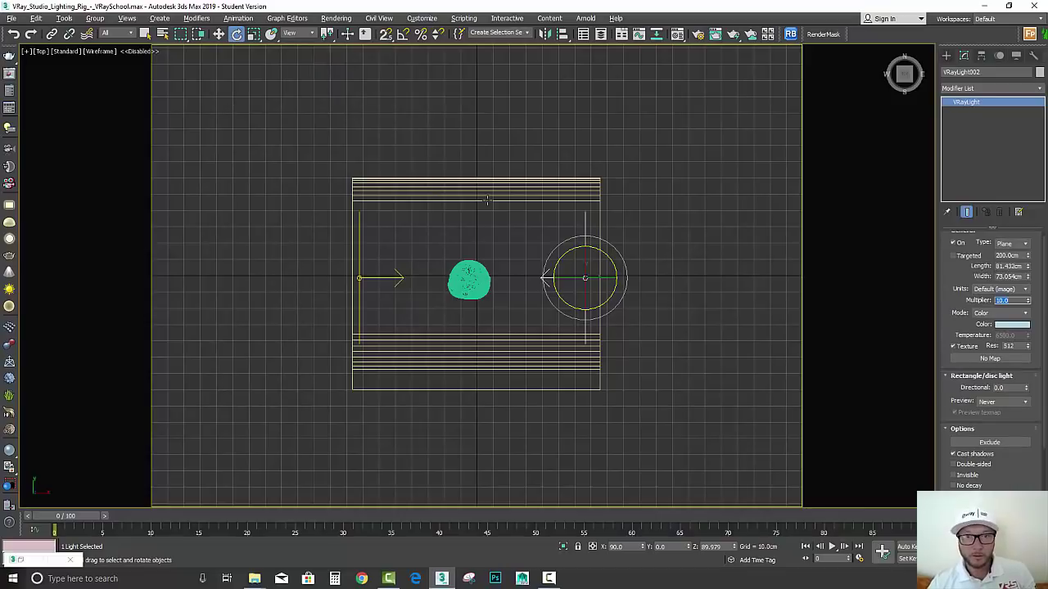
Step: Set the multiplier of VRayLight001 to 4 and its colour to a warm orange, RGB 223, 131, 49
{"action": "left_click", "coordinate": [375, 279]}
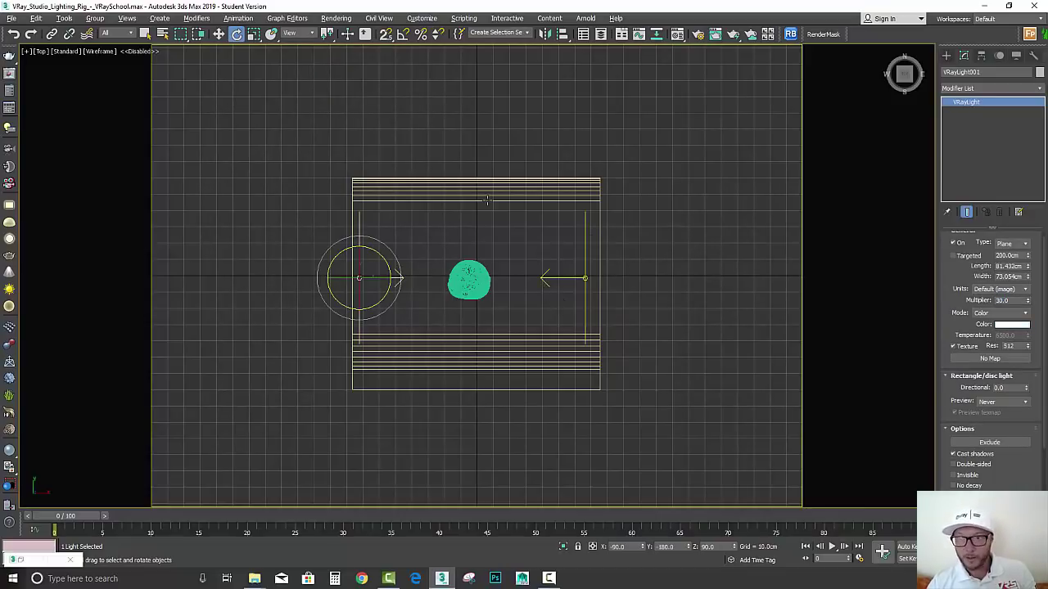
{"action": "double_click", "coordinate": [1004, 301]}
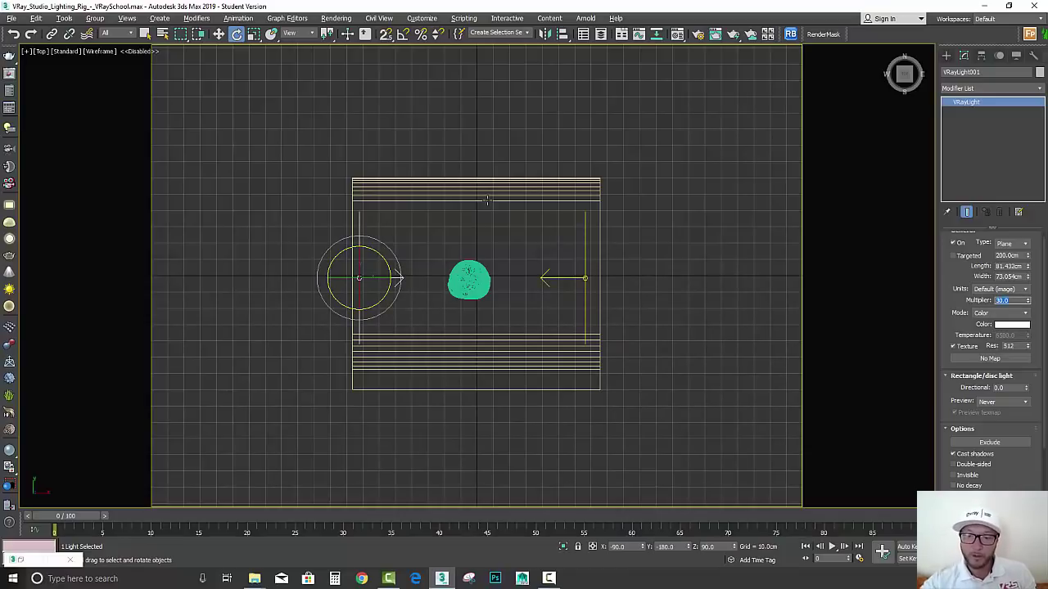
{"action": "left_click", "coordinate": [1012, 325]}
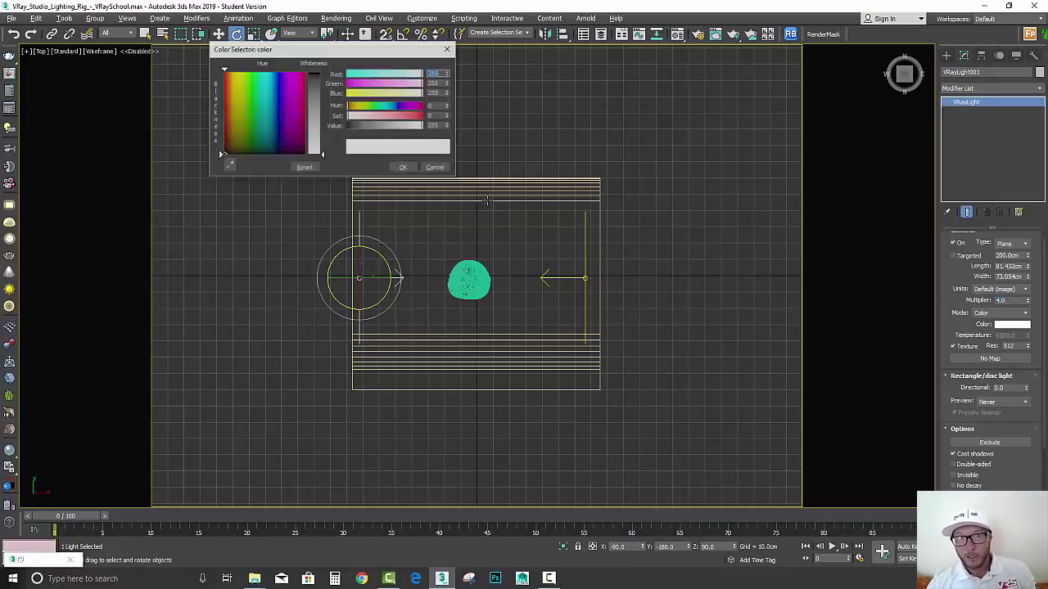
{"action": "left_click", "coordinate": [229, 85]}
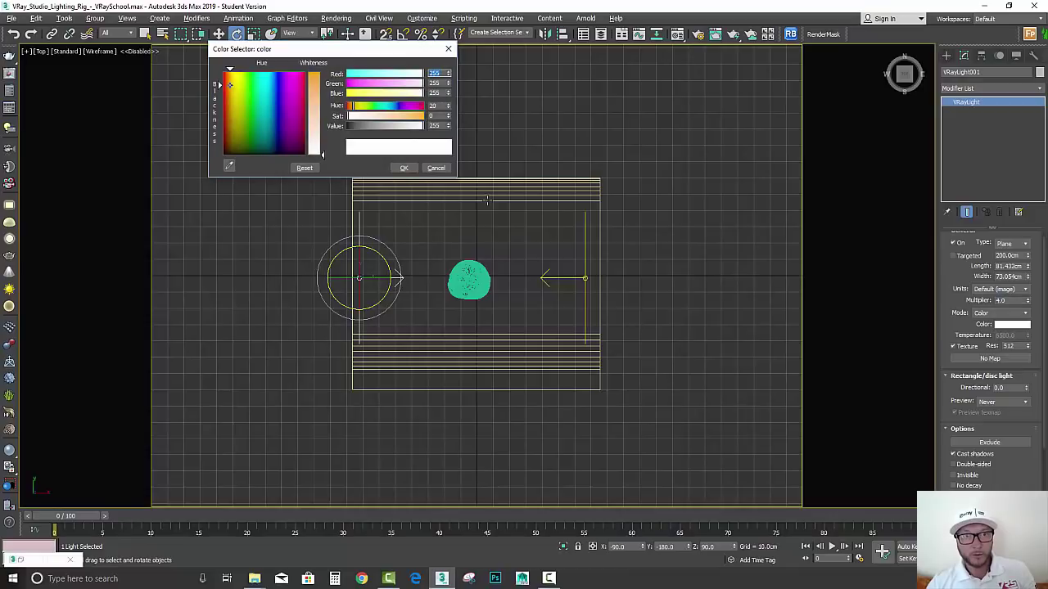
{"action": "left_click_drag", "start_coordinate": [322, 154], "coordinate": [321, 89]}
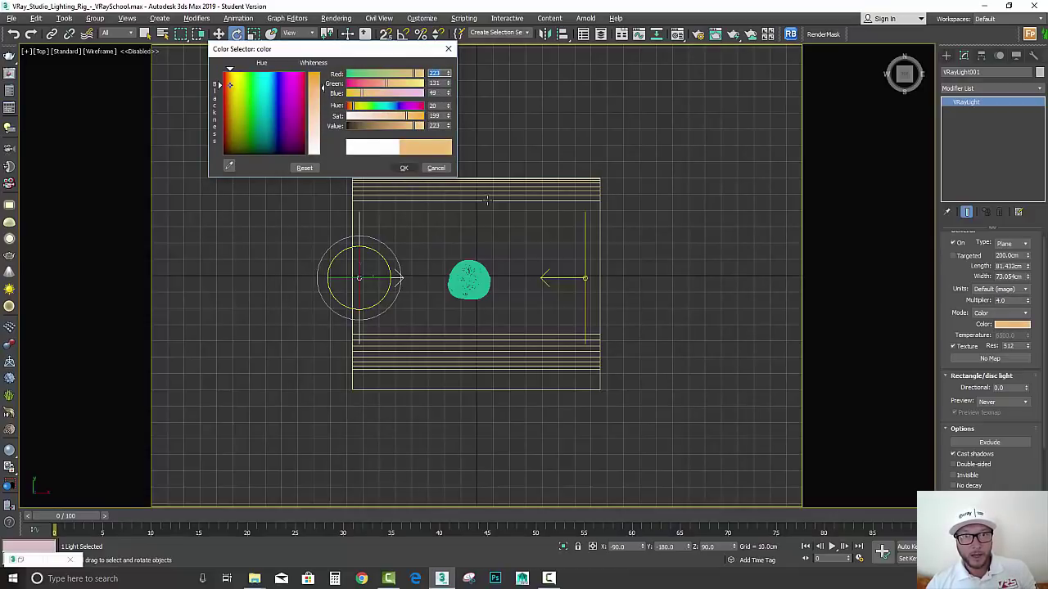
{"action": "left_click", "coordinate": [403, 167]}
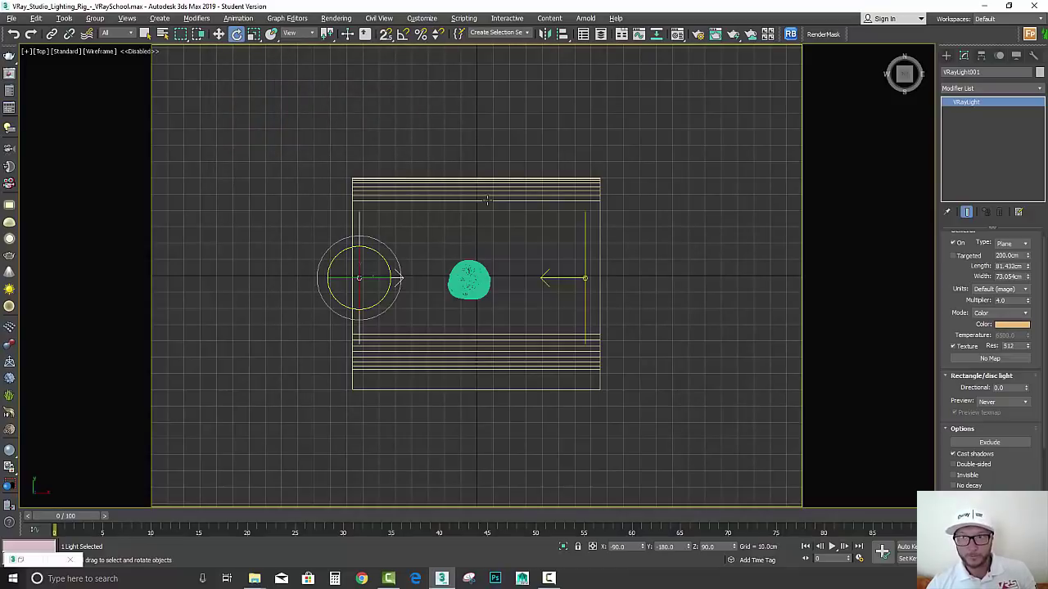
Step: Create a VRay physical camera in front of the stage with its target on the Buddha, about 136 cm away
{"action": "key", "text": "w"}
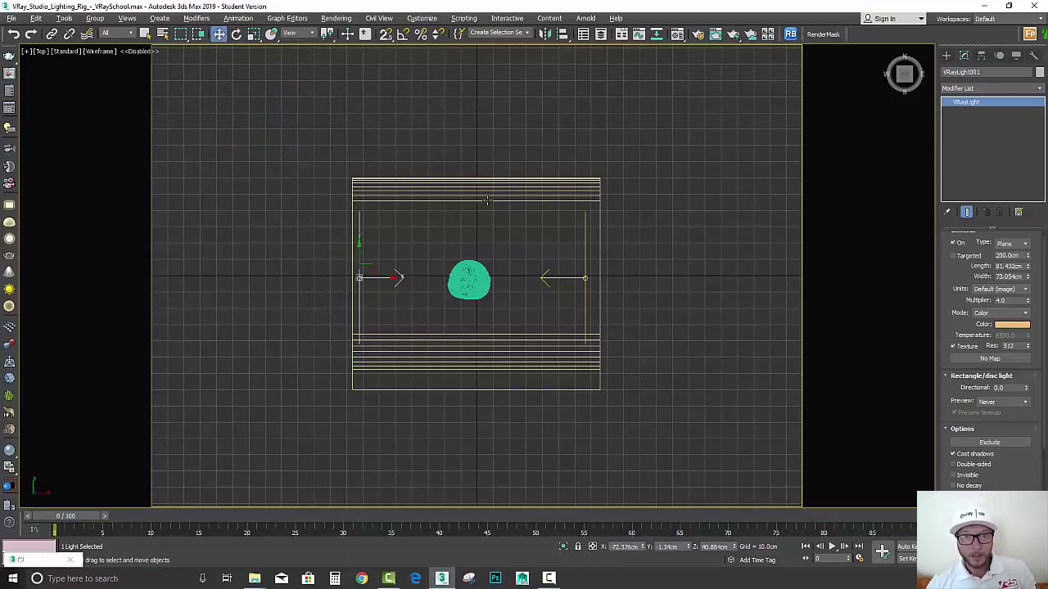
{"action": "left_click", "coordinate": [947, 56]}
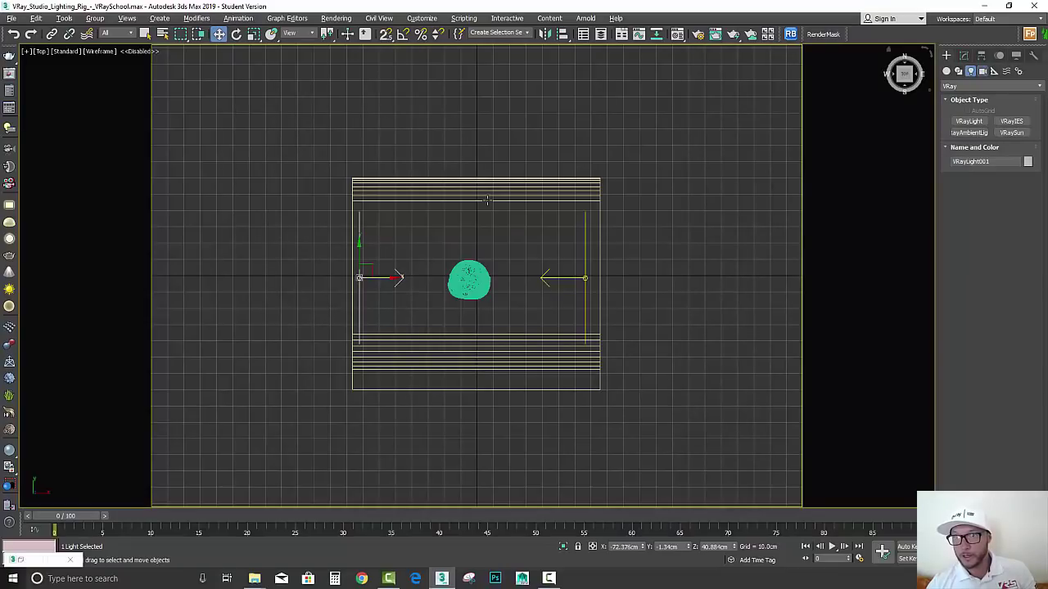
{"action": "left_click", "coordinate": [982, 71]}
{"action": "left_click", "coordinate": [992, 86]}
{"action": "left_click", "coordinate": [958, 108]}
{"action": "left_click", "coordinate": [1012, 121]}
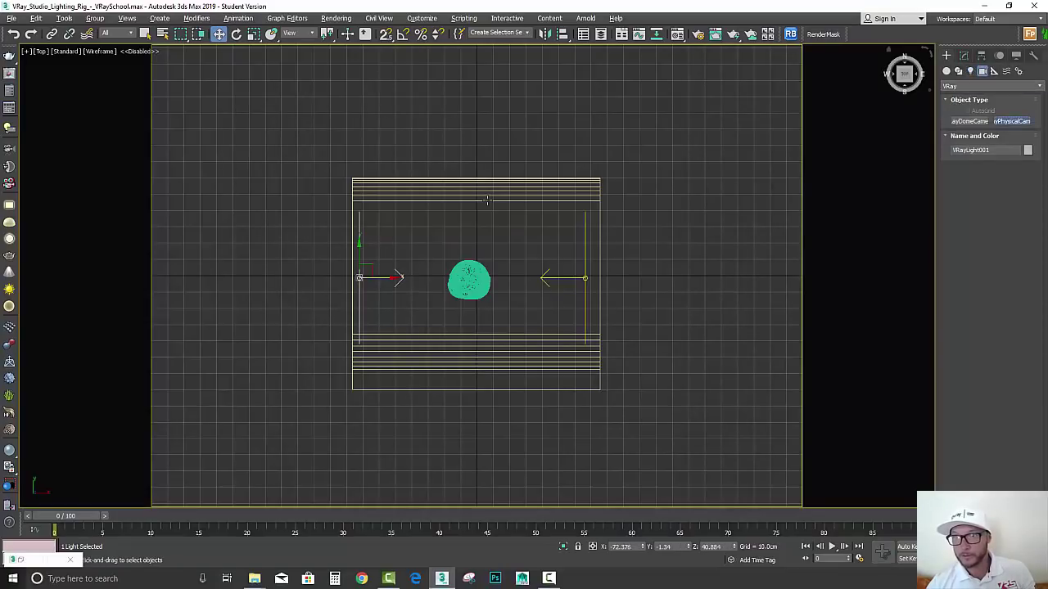
{"action": "left_click_drag", "start_coordinate": [468, 497], "coordinate": [470, 275]}
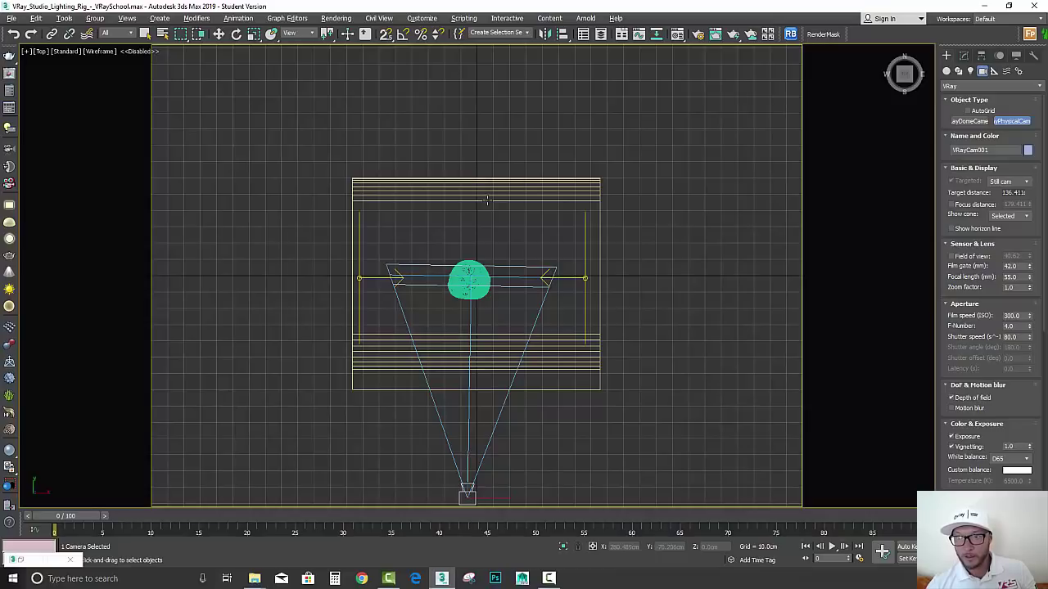
Step: Check the camera's film speed, F-number, shutter speed and its exposure and white balance settings
{"action": "left_click", "coordinate": [1019, 316]}
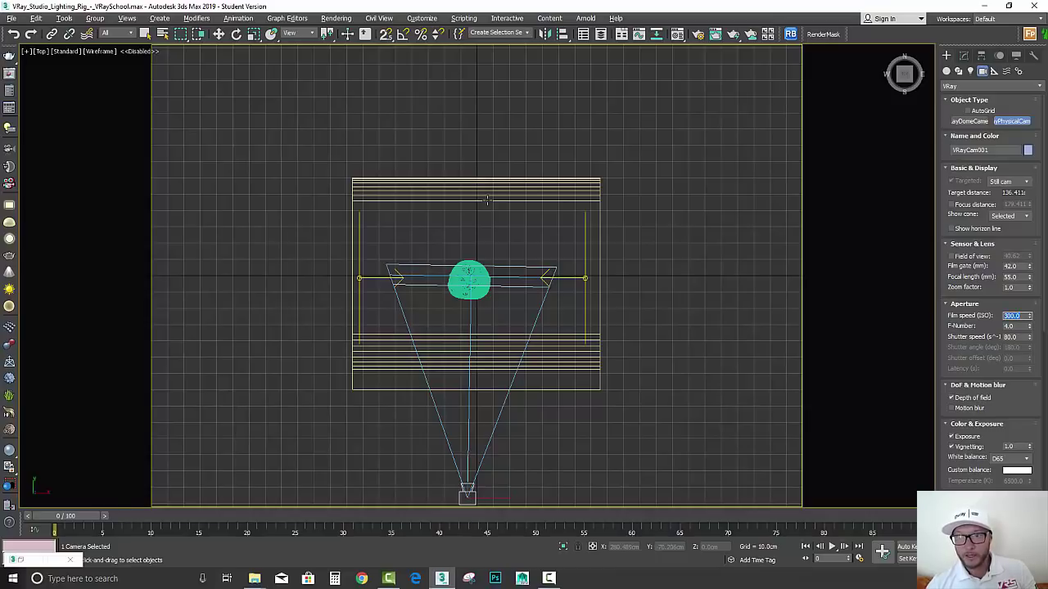
{"action": "key", "text": "Tab"}
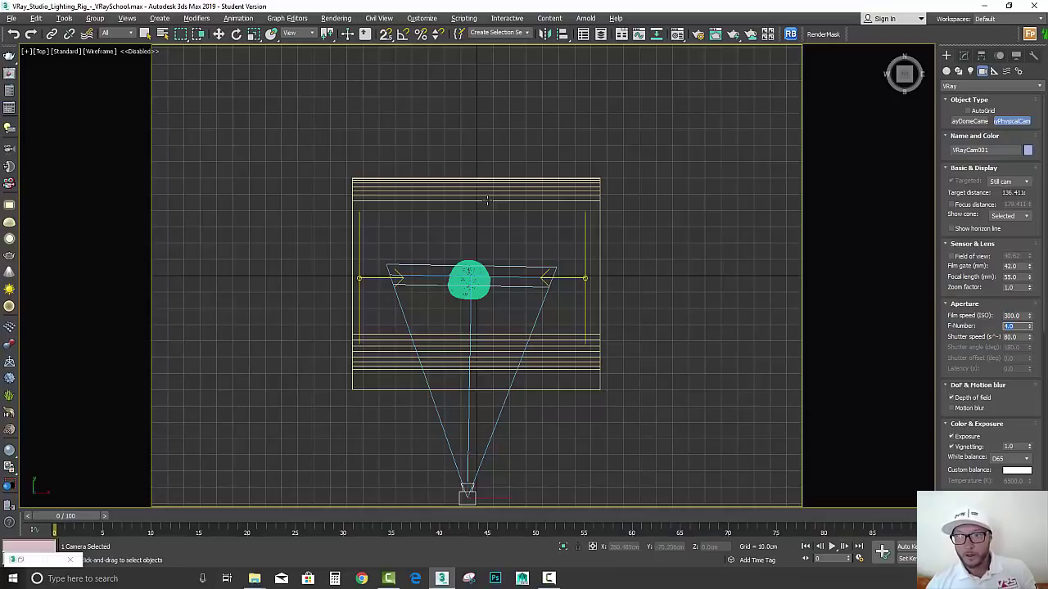
{"action": "key", "text": "Tab"}
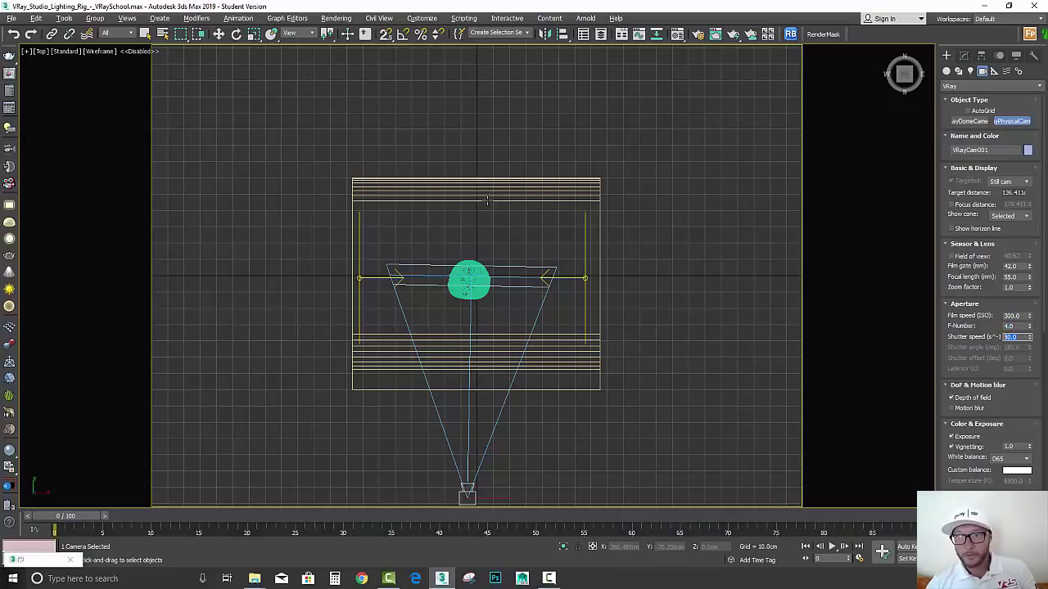
{"action": "left_click_drag", "start_coordinate": [993, 409], "coordinate": [993, 326]}
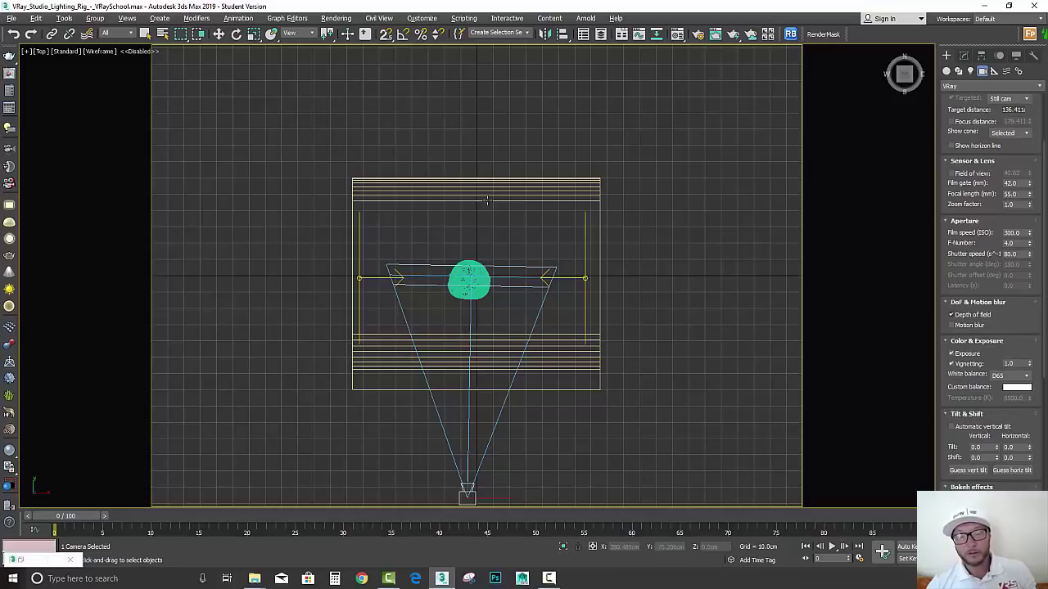
{"action": "left_click_drag", "start_coordinate": [993, 325], "coordinate": [993, 275]}
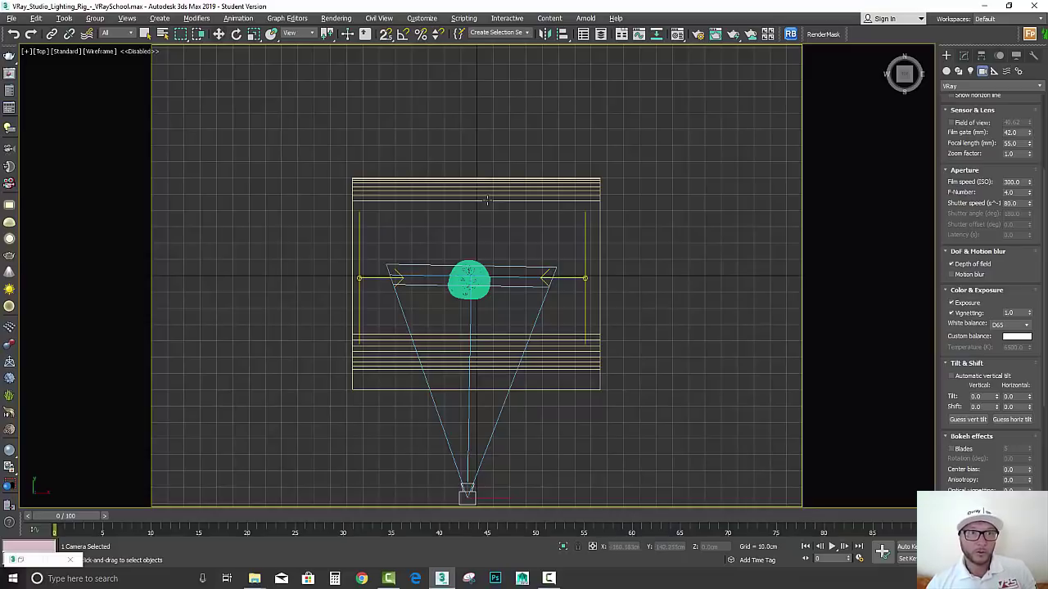
Step: Look through the new camera, reframe it so the whole Buddha is centred, and display the view shaded
{"action": "key", "text": "w"}
{"action": "middle_click_drag", "start_coordinate": [487, 200], "coordinate": [492, 108]}
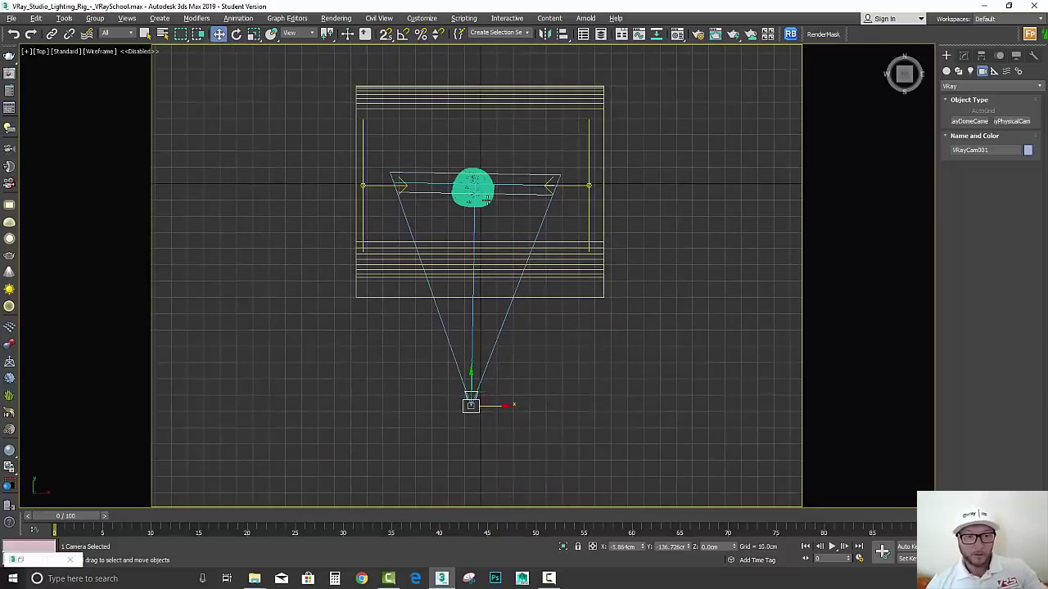
{"action": "key", "text": "c"}
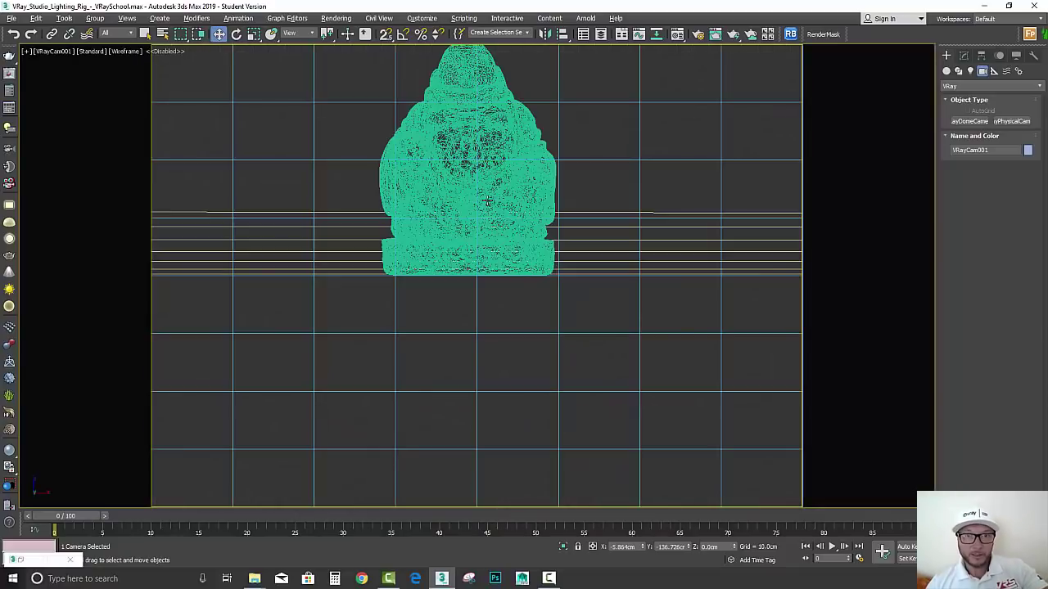
{"action": "middle_click_drag", "start_coordinate": [487, 201], "coordinate": [507, 347]}
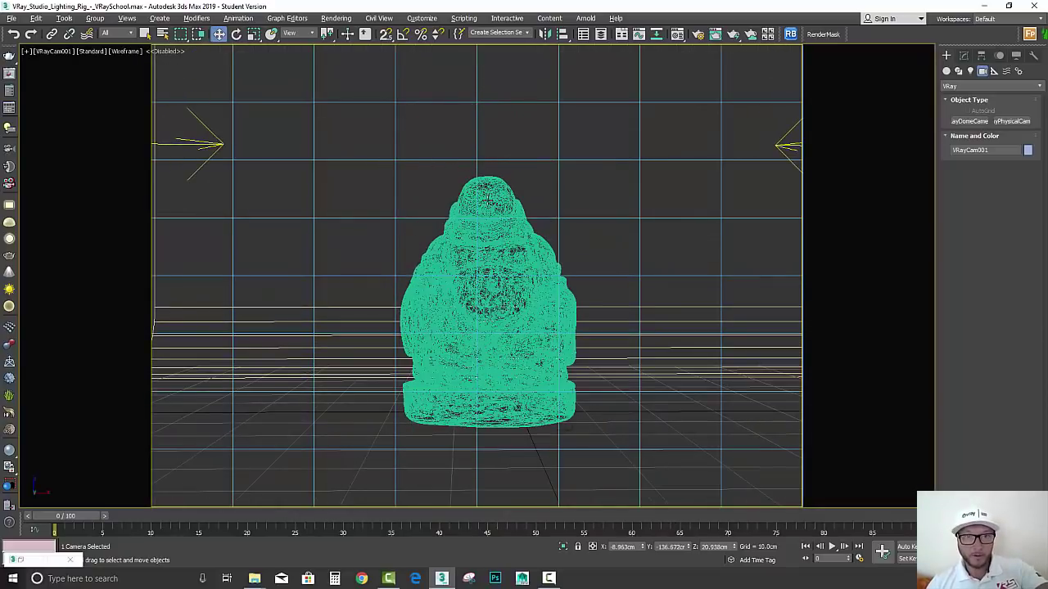
{"action": "key", "text": "F3"}
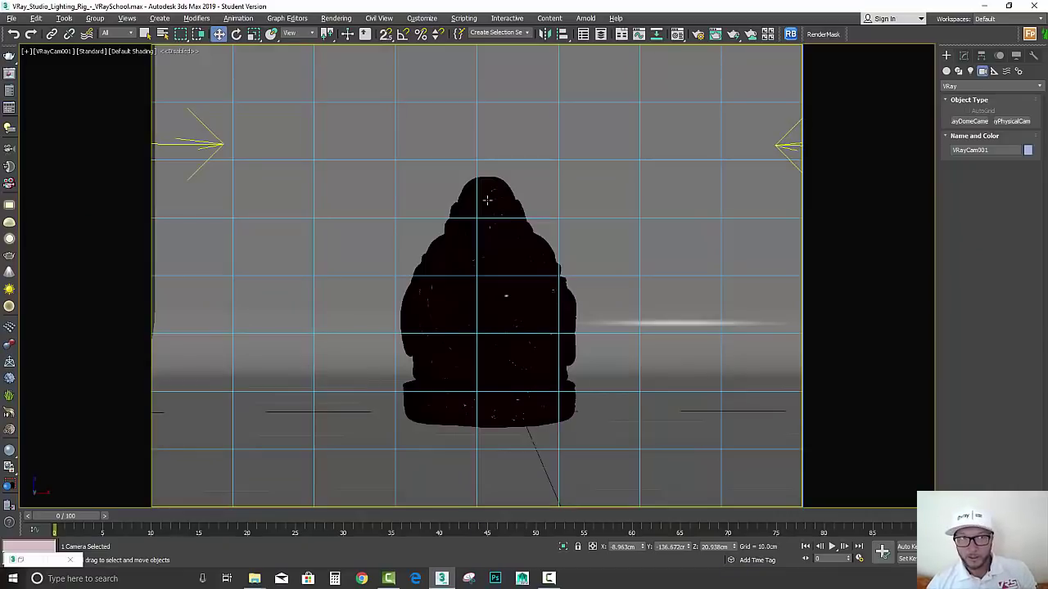
Step: Toggle the safe frames off and back on in the camera view
{"action": "left_click", "coordinate": [44, 51]}
{"action": "left_click", "coordinate": [86, 234]}
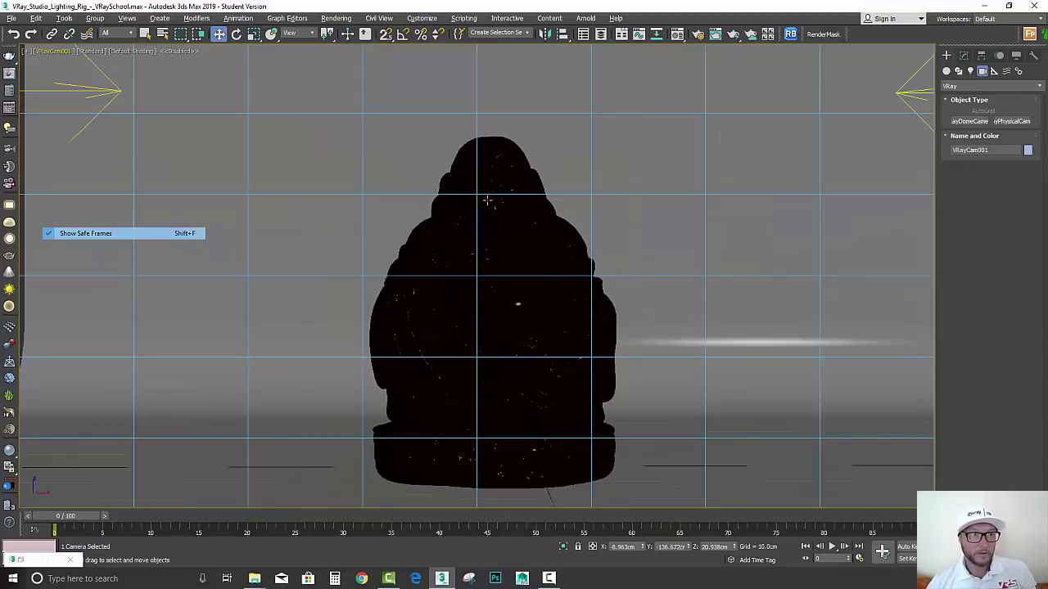
{"action": "left_click", "coordinate": [53, 52]}
{"action": "left_click", "coordinate": [97, 233]}
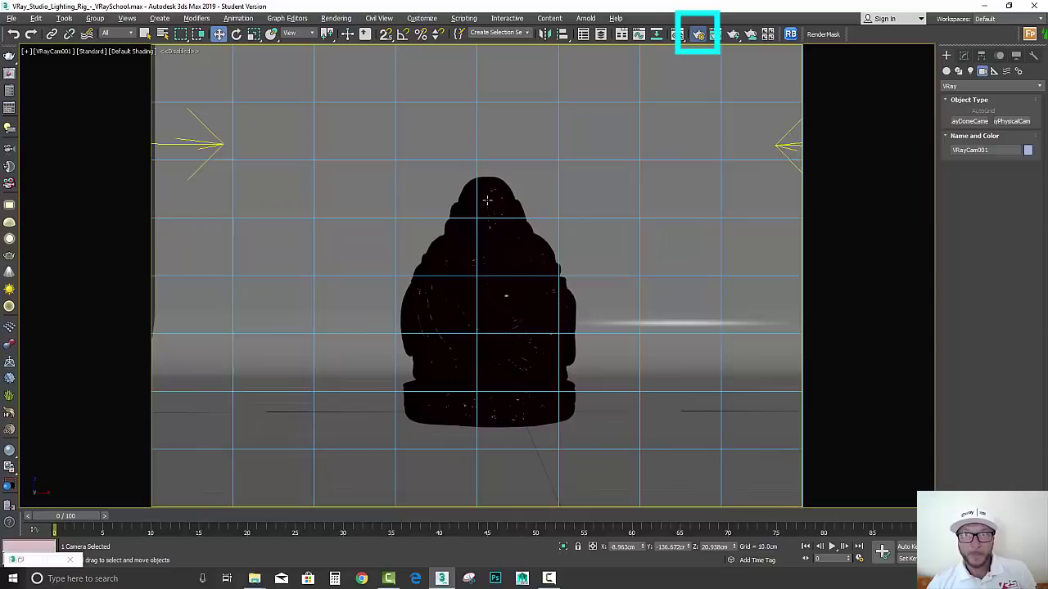
Step: Start a V-Ray IPR render of the VRayCam001 view, close the render setup and bring the frame buffer fully into view
{"action": "left_click", "coordinate": [698, 34]}
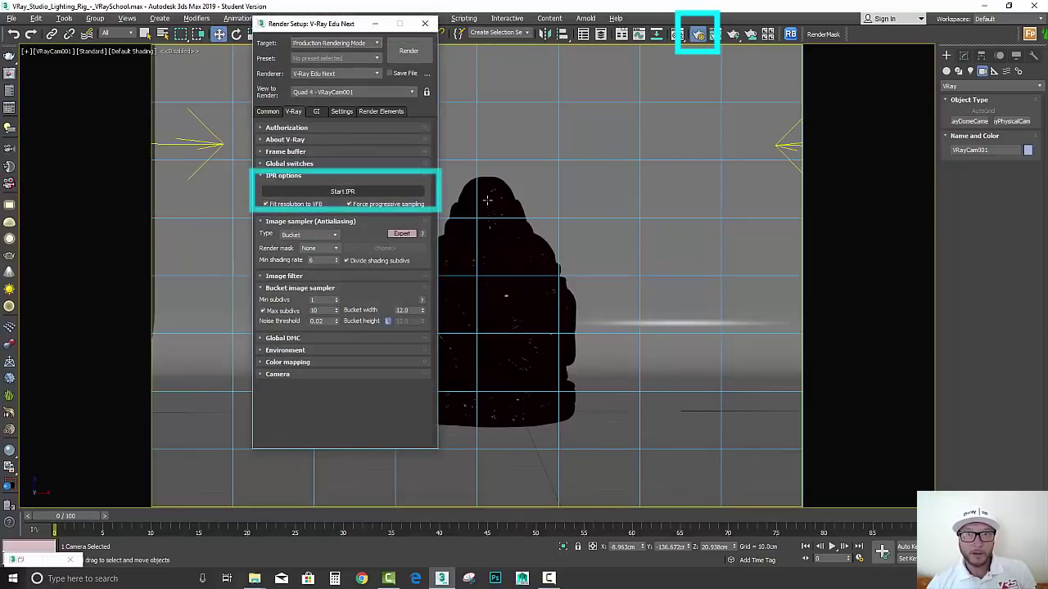
{"action": "left_click", "coordinate": [342, 191]}
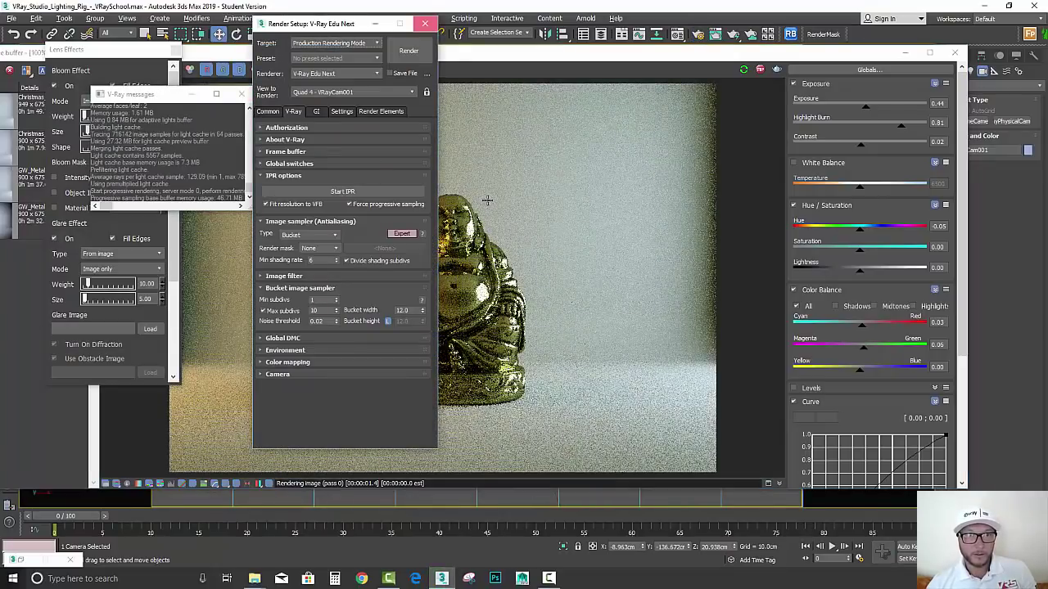
{"action": "left_click", "coordinate": [425, 24]}
{"action": "left_click_drag", "start_coordinate": [491, 53], "coordinate": [540, 51]}
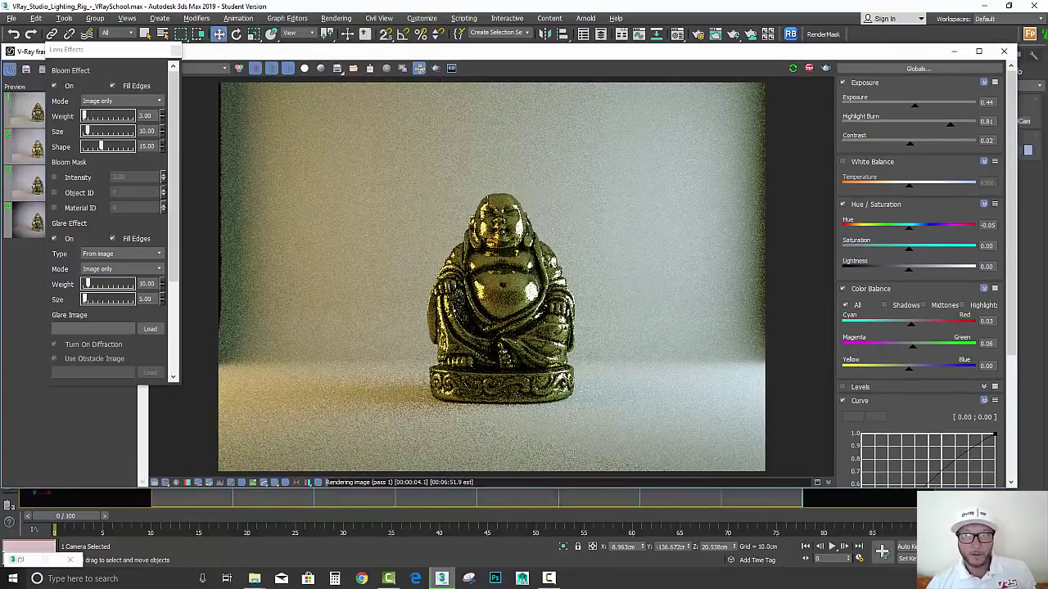
Step: Close the lens effects settings, hide the frame buffer's render history and colour corrections, and move the frame buffer clear of the Buddha viewport
{"action": "left_click", "coordinate": [176, 50]}
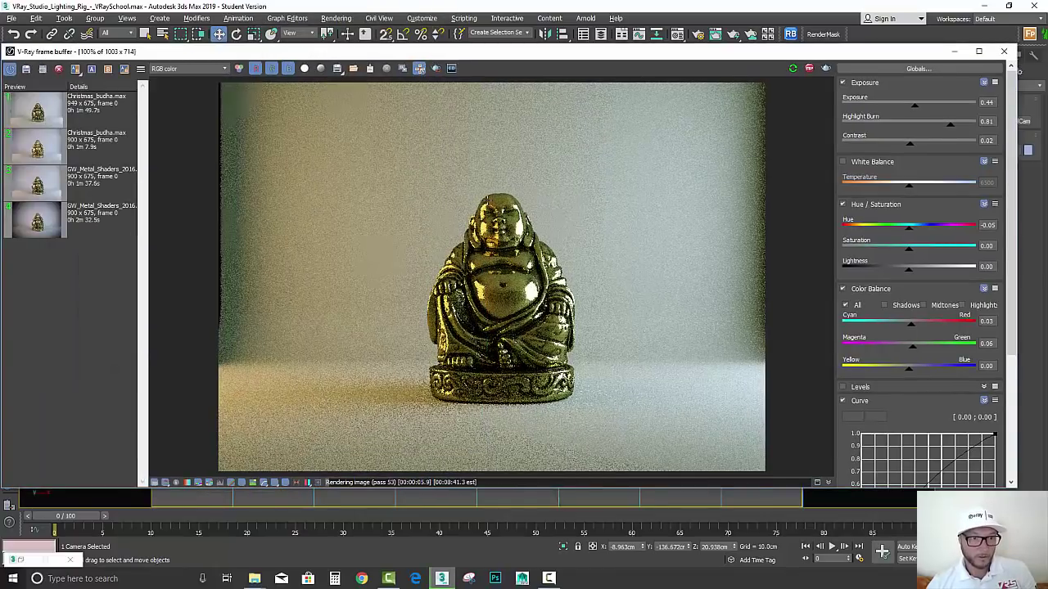
{"action": "left_click", "coordinate": [154, 483]}
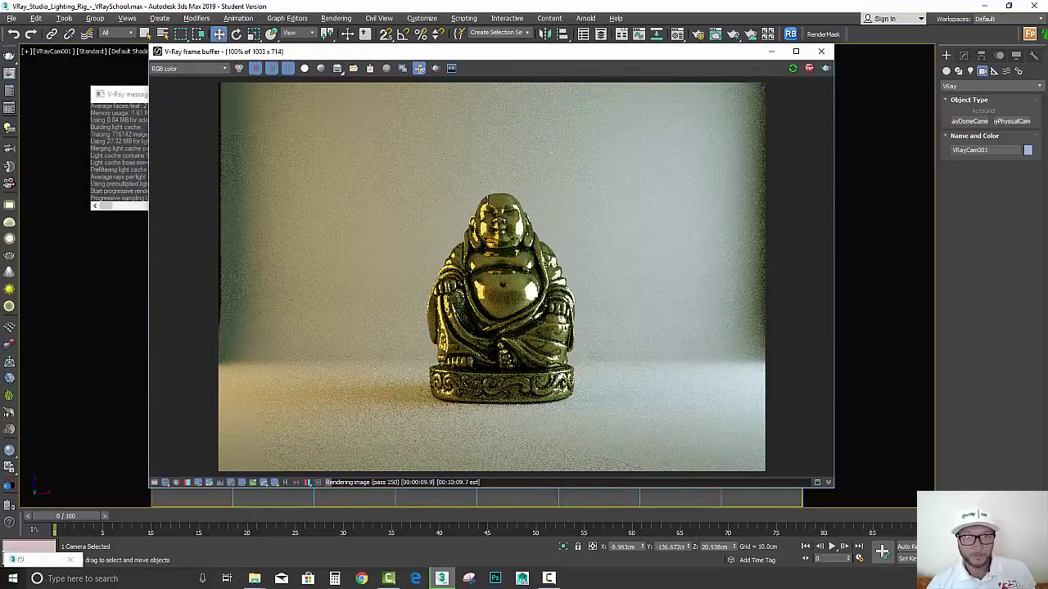
{"action": "left_click_drag", "start_coordinate": [543, 53], "coordinate": [141, 78]}
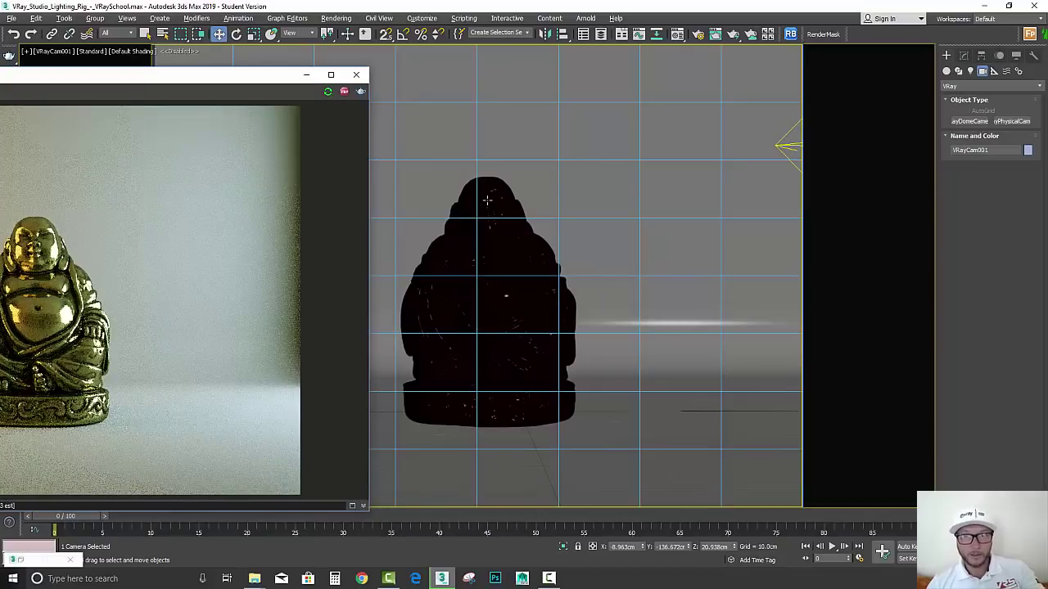
Step: In the left view, clone the side plane light as one independent copy placed above and in front of the Buddha
{"action": "key", "text": "l"}
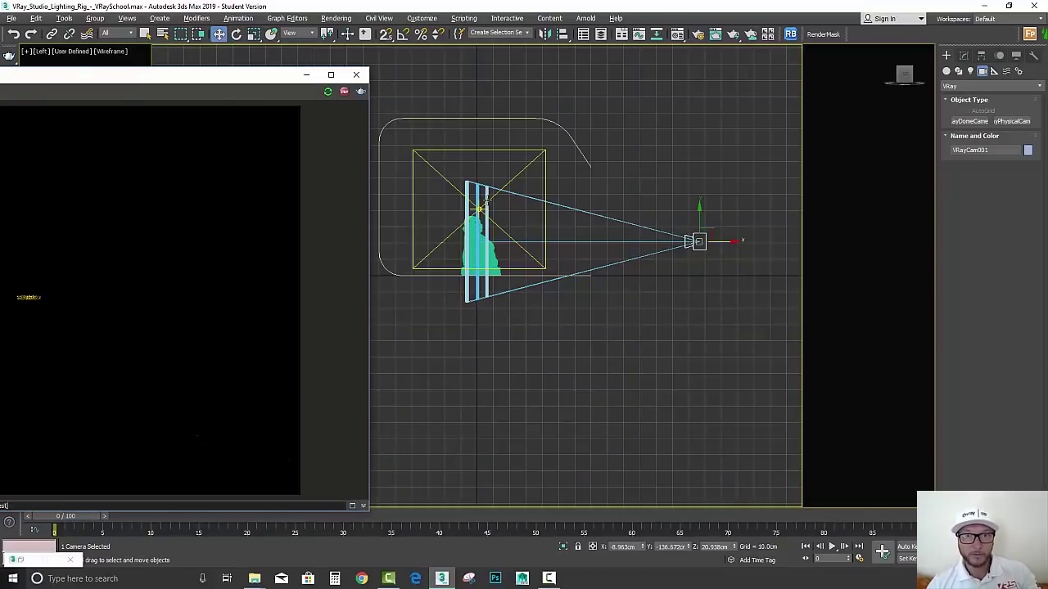
{"action": "left_click", "coordinate": [485, 199]}
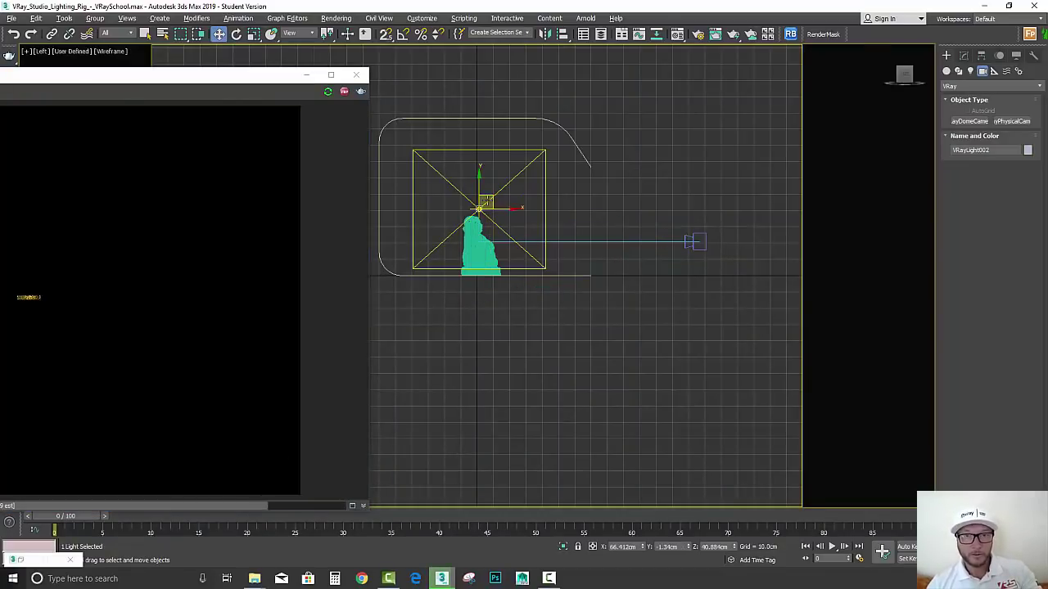
{"action": "mouse_move", "coordinate": [483, 204]}
{"action": "left_mouse_down", "text": "shift"}
{"action": "mouse_move", "coordinate": [568, 122]}
{"action": "mouse_move", "coordinate": [547, 137]}
{"action": "left_mouse_up", "text": "shift"}
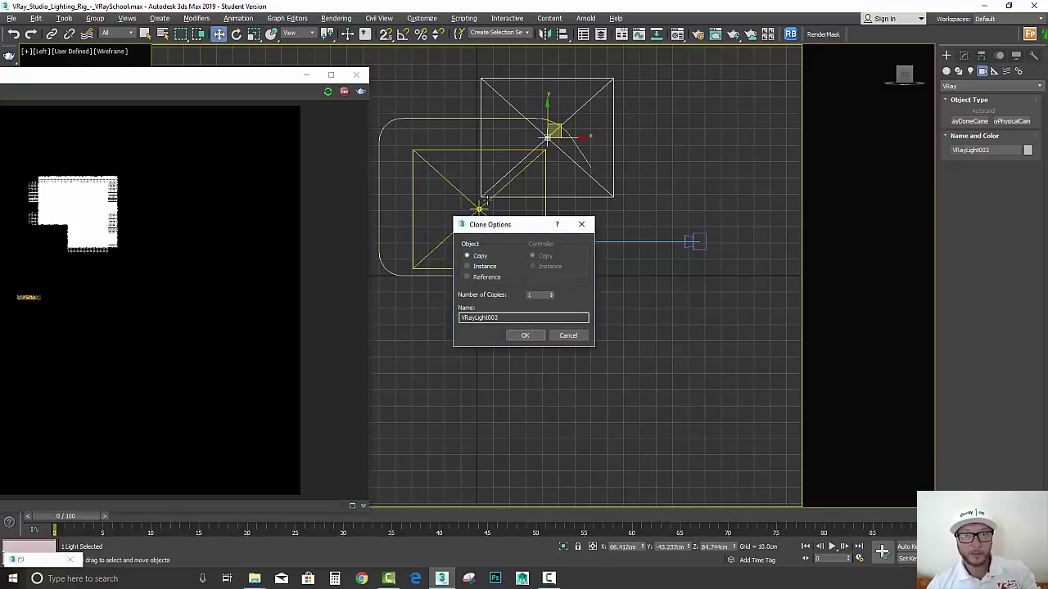
{"action": "key", "text": "Return"}
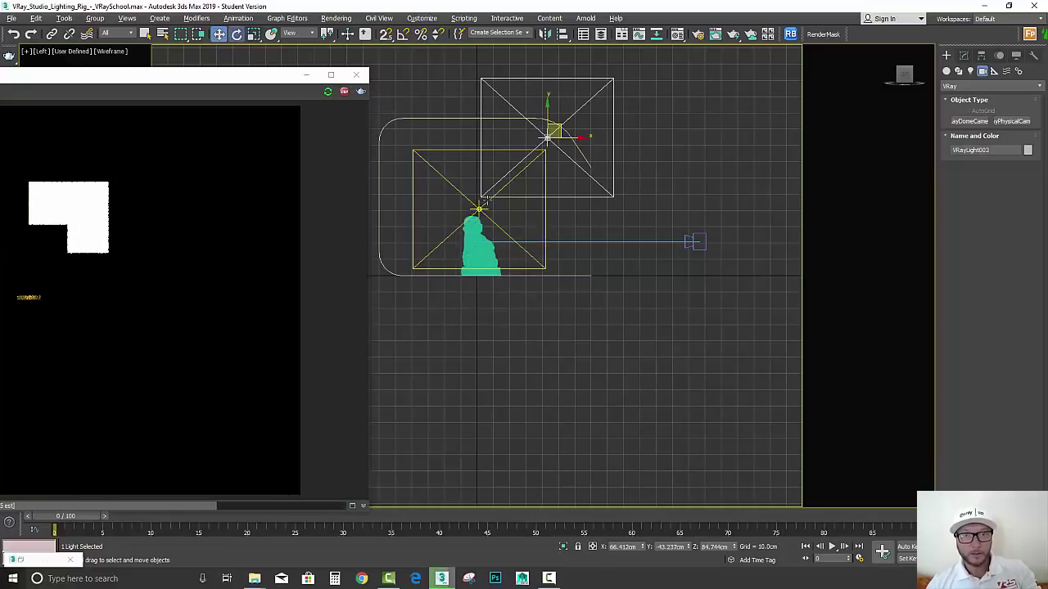
Step: Rotate the copied light into a diagonal plane above and in front of the Buddha, and lower it to about 71.6 cm in Z
{"action": "key", "text": "e"}
{"action": "left_click_drag", "start_coordinate": [547, 131], "coordinate": [547, 228]}
{"action": "left_click_drag", "start_coordinate": [586, 124], "coordinate": [606, 187]}
{"action": "left_click", "coordinate": [623, 187]}
{"action": "left_click", "coordinate": [549, 138]}
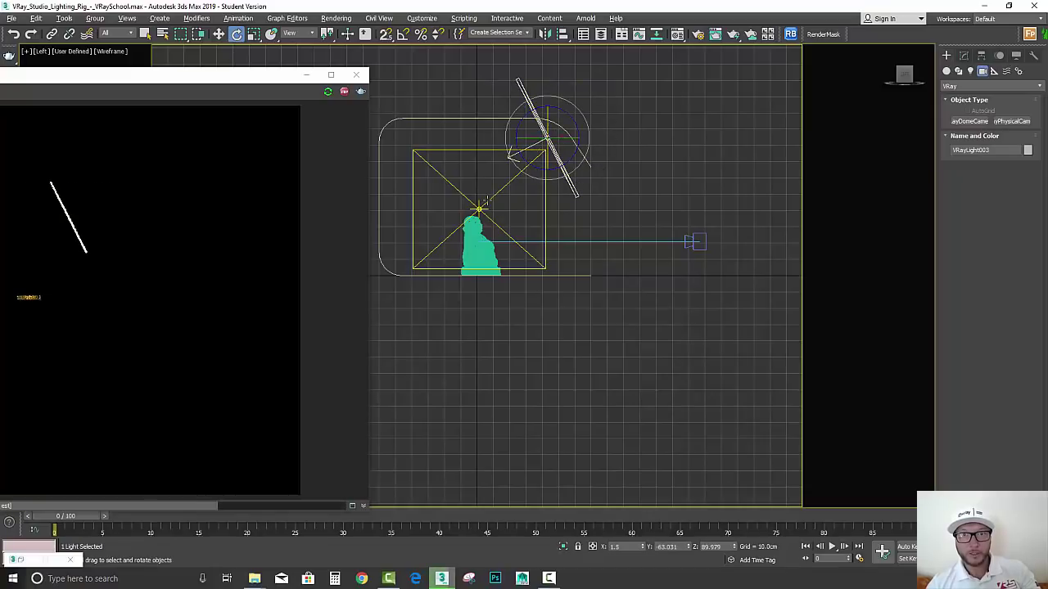
{"action": "left_click_drag", "start_coordinate": [586, 123], "coordinate": [654, 292]}
{"action": "left_click", "coordinate": [219, 34]}
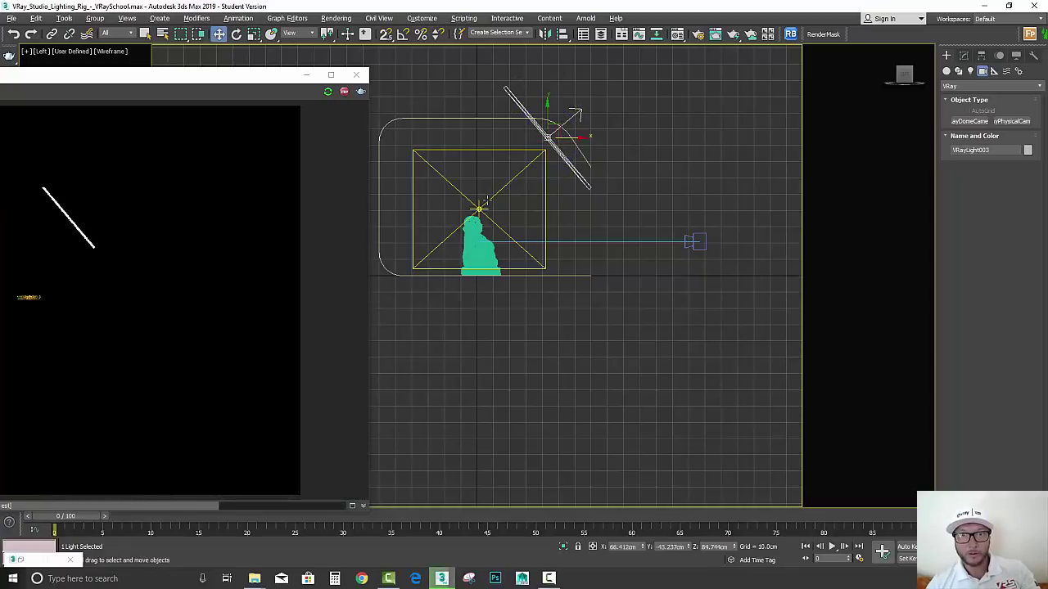
{"action": "left_click_drag", "start_coordinate": [556, 129], "coordinate": [556, 151]}
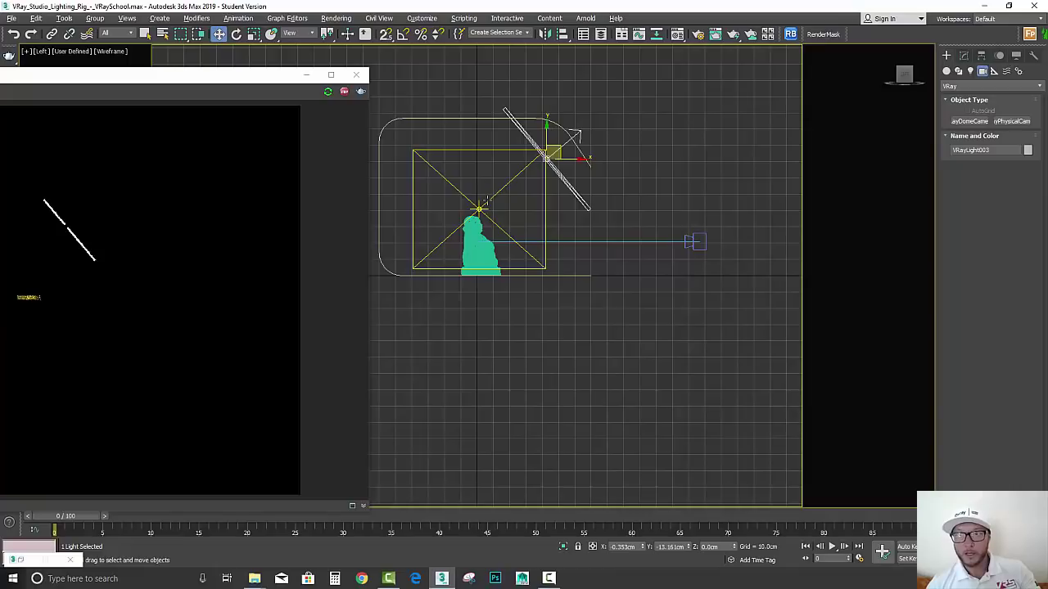
Step: Set the overhead light's multiplier to 2.0 and its colour to pure white
{"action": "left_click", "coordinate": [965, 56]}
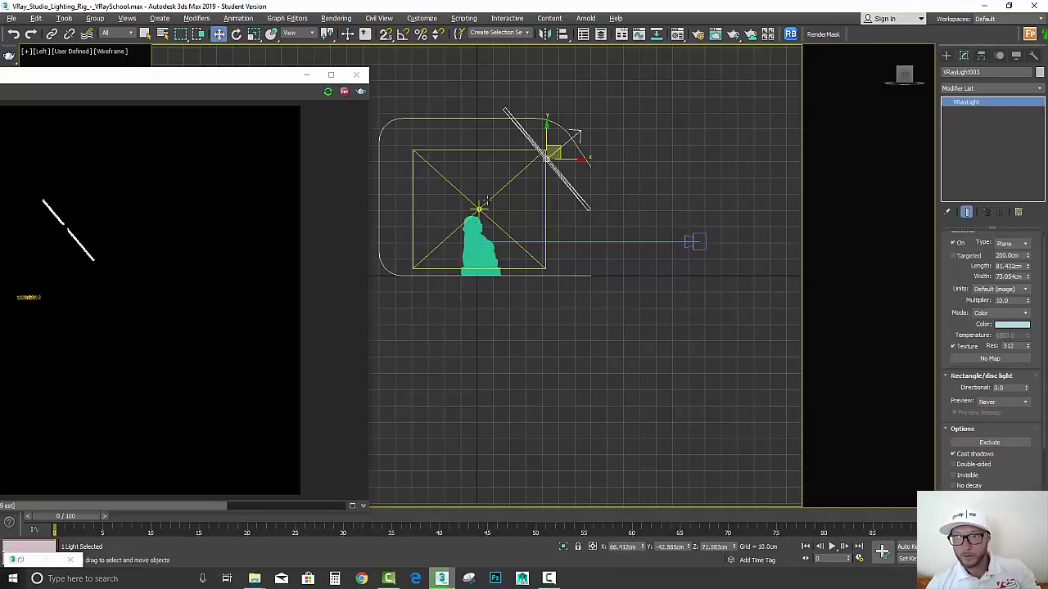
{"action": "double_click", "coordinate": [1004, 300]}
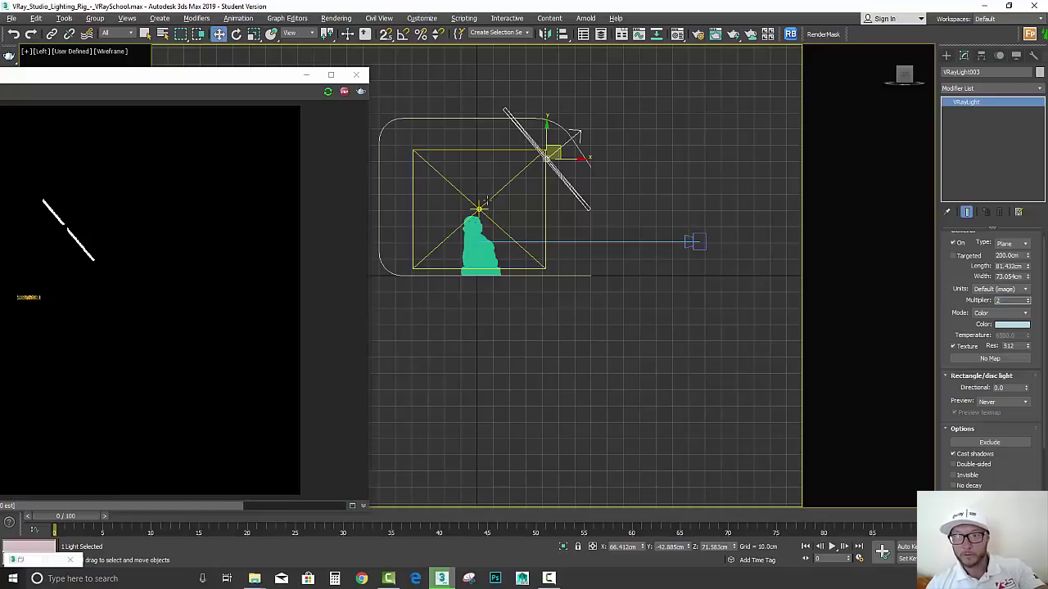
{"action": "left_click", "coordinate": [1013, 324]}
{"action": "left_click_drag", "start_coordinate": [262, 95], "coordinate": [256, 154]}
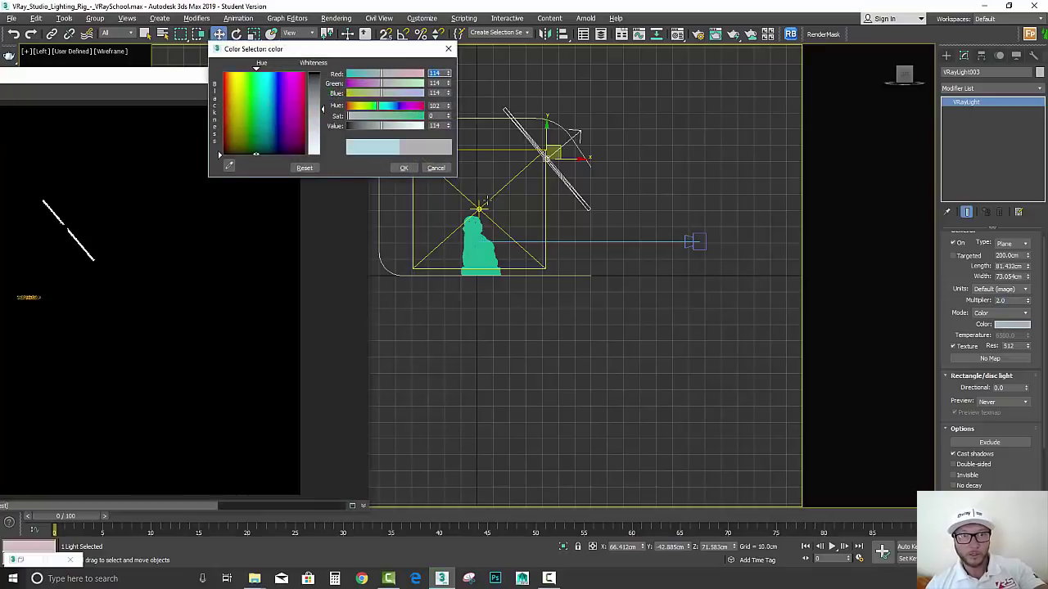
{"action": "left_click_drag", "start_coordinate": [318, 109], "coordinate": [318, 156]}
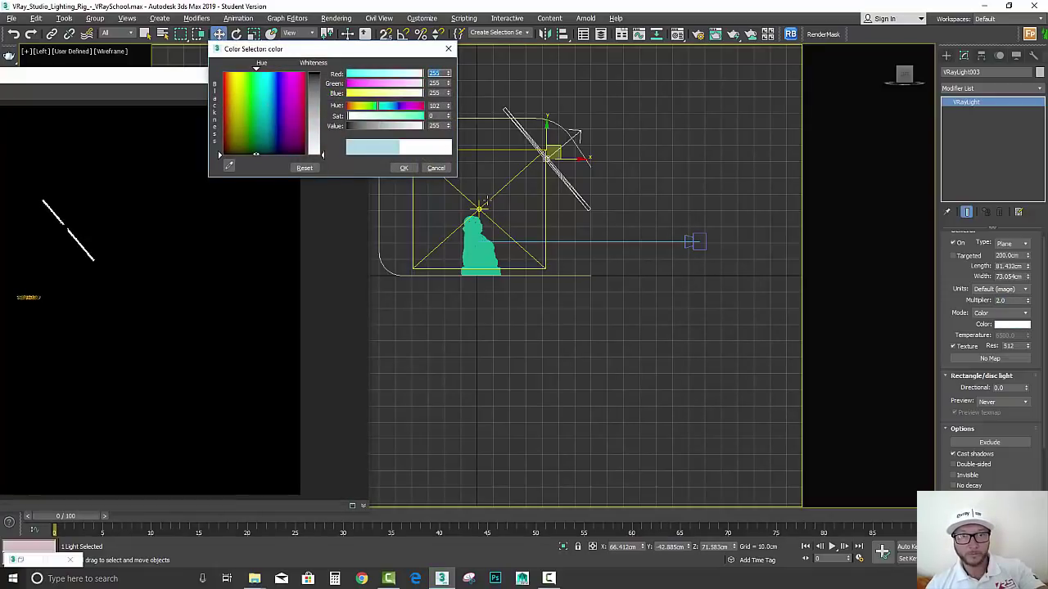
{"action": "left_click", "coordinate": [404, 168]}
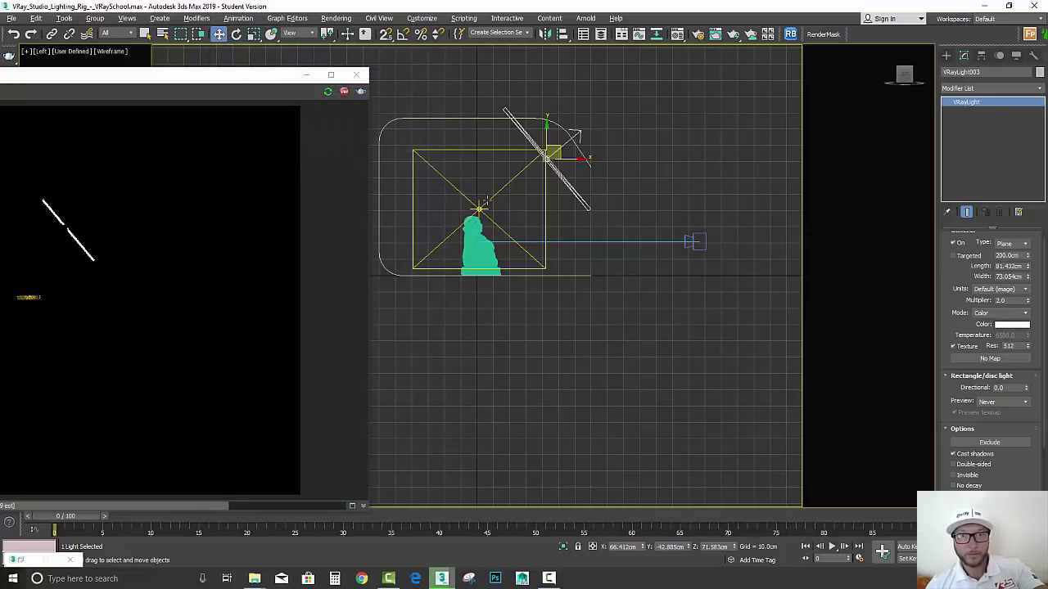
Step: In the top view, centre the overhead light in front of the Buddha at about X -11.7 cm and widen it to about 238% along X
{"action": "key", "text": "t"}
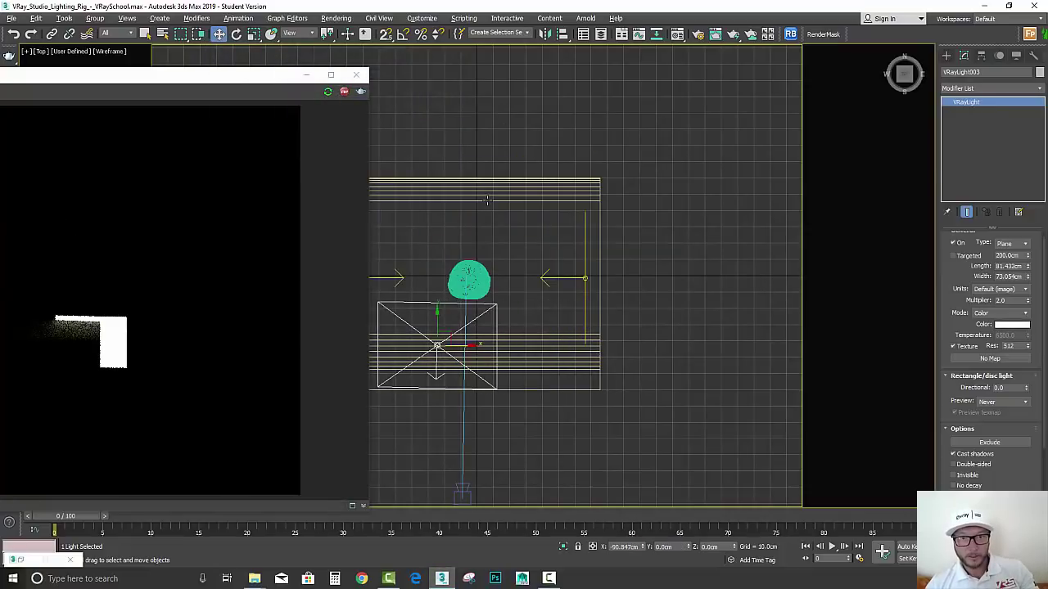
{"action": "left_click_drag", "start_coordinate": [470, 346], "coordinate": [491, 346]}
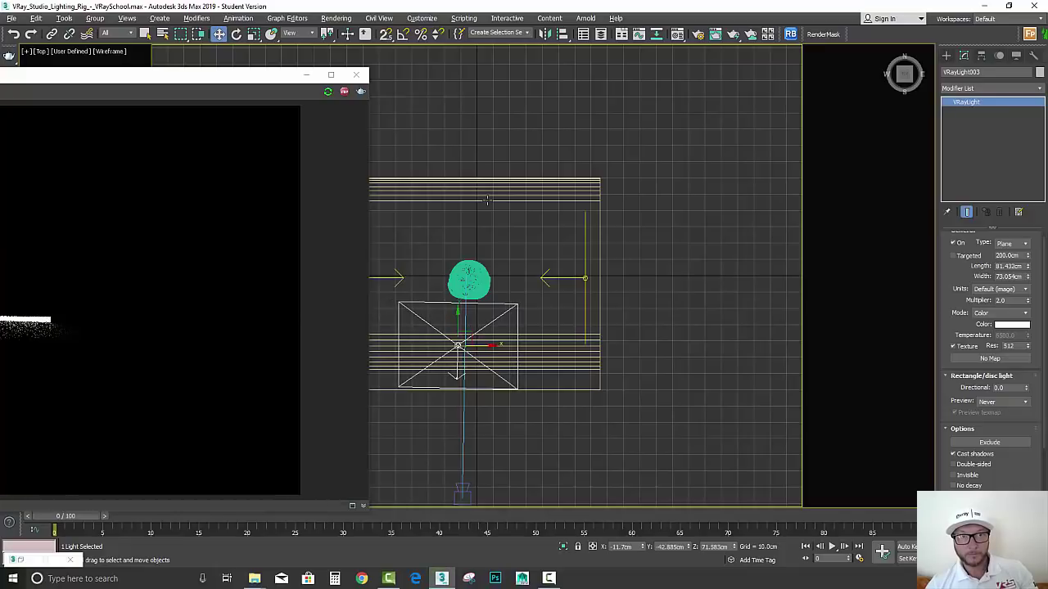
{"action": "key", "text": "r"}
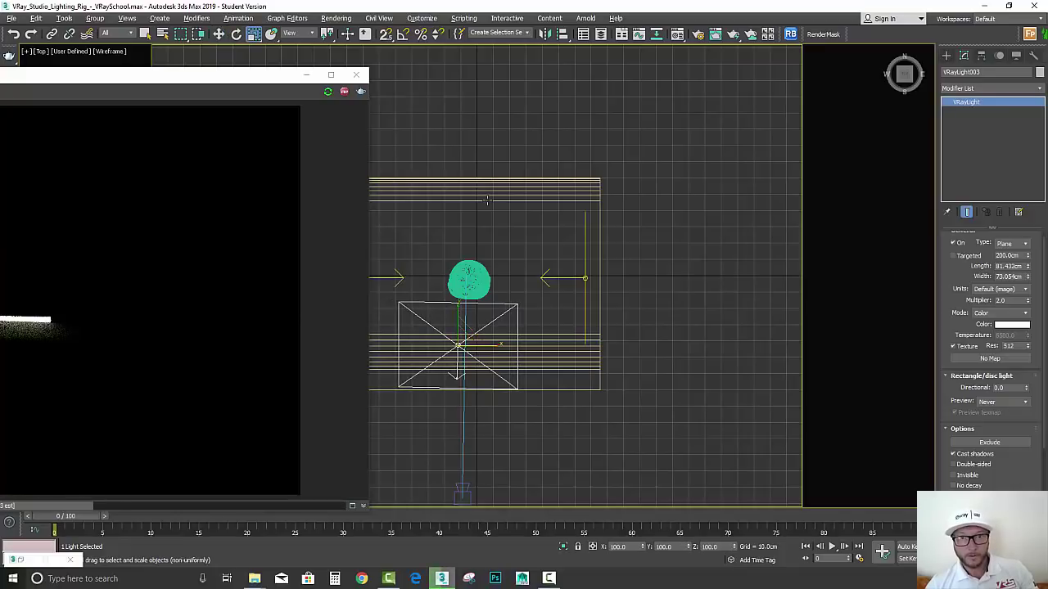
{"action": "left_click_drag", "start_coordinate": [496, 345], "coordinate": [560, 346]}
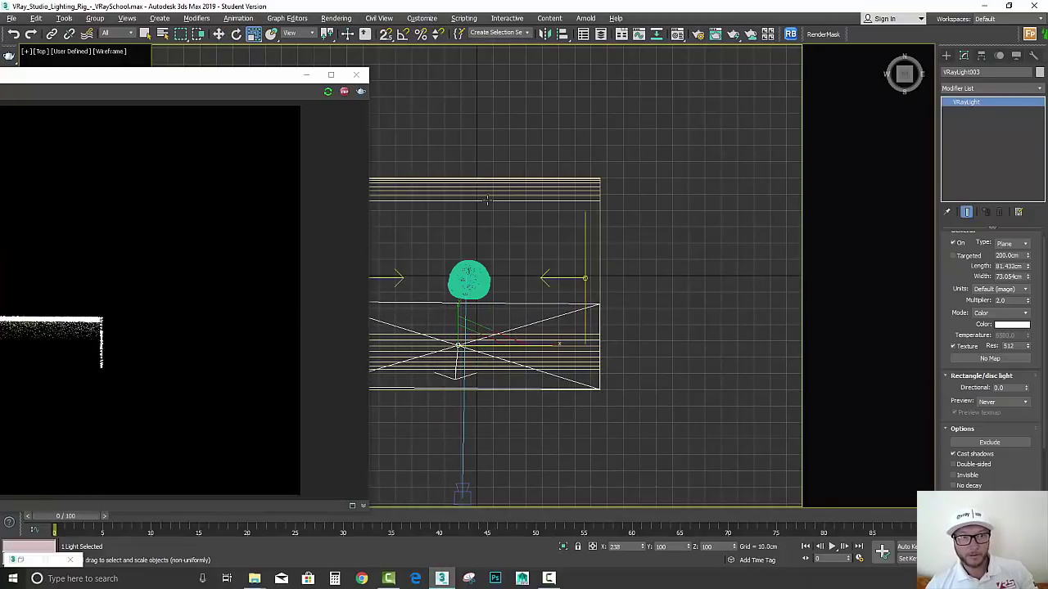
Step: Return to the camera view, bring the frame buffer over it to review the render, and close the V-Ray messages window
{"action": "key", "text": "c"}
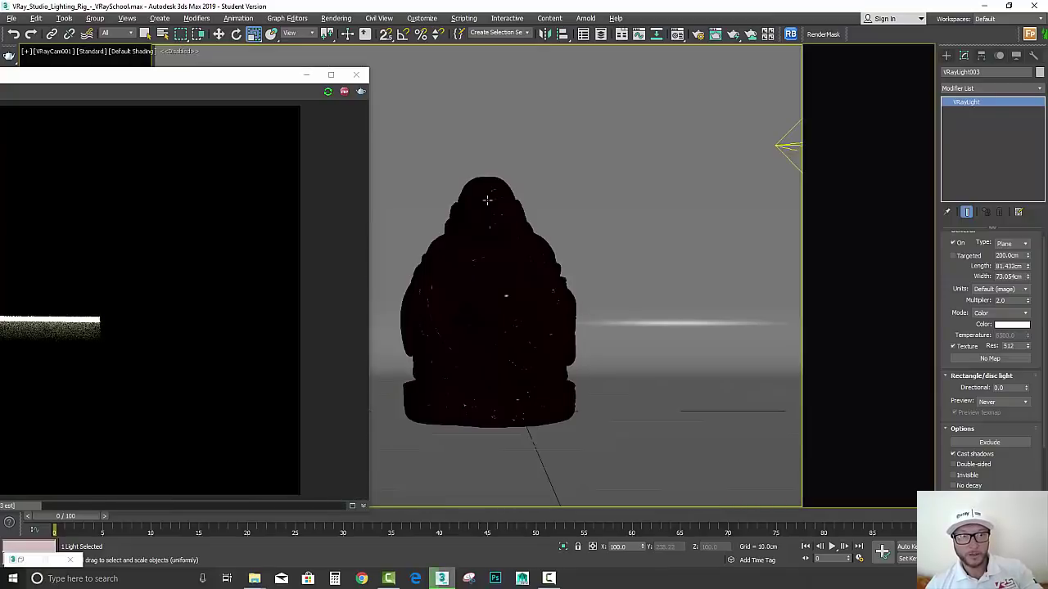
{"action": "left_click_drag", "start_coordinate": [245, 79], "coordinate": [762, 96]}
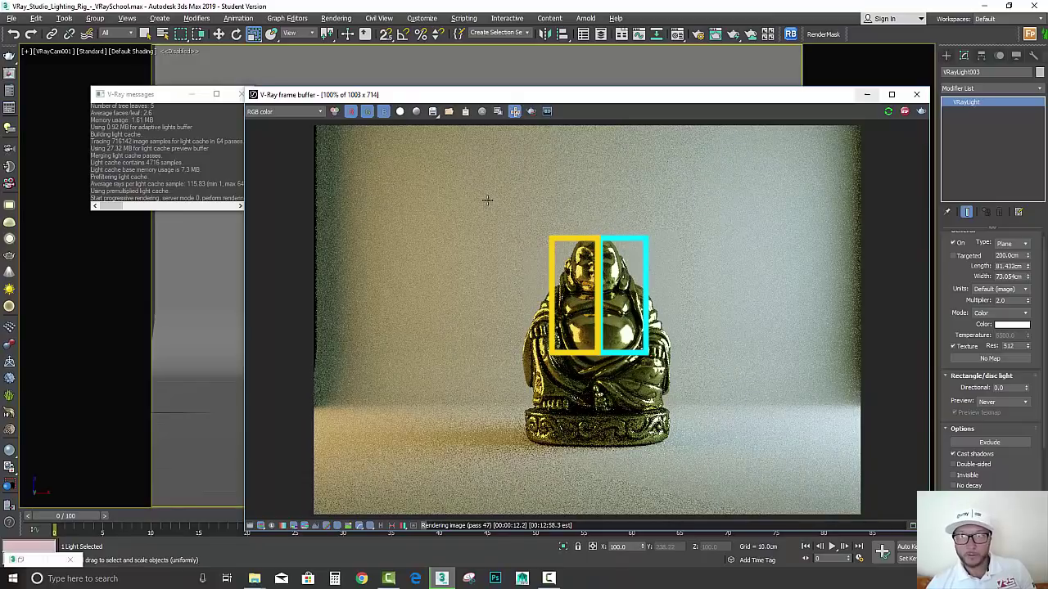
{"action": "left_click_drag", "start_coordinate": [833, 95], "coordinate": [718, 211]}
{"action": "left_click", "coordinate": [488, 197]}
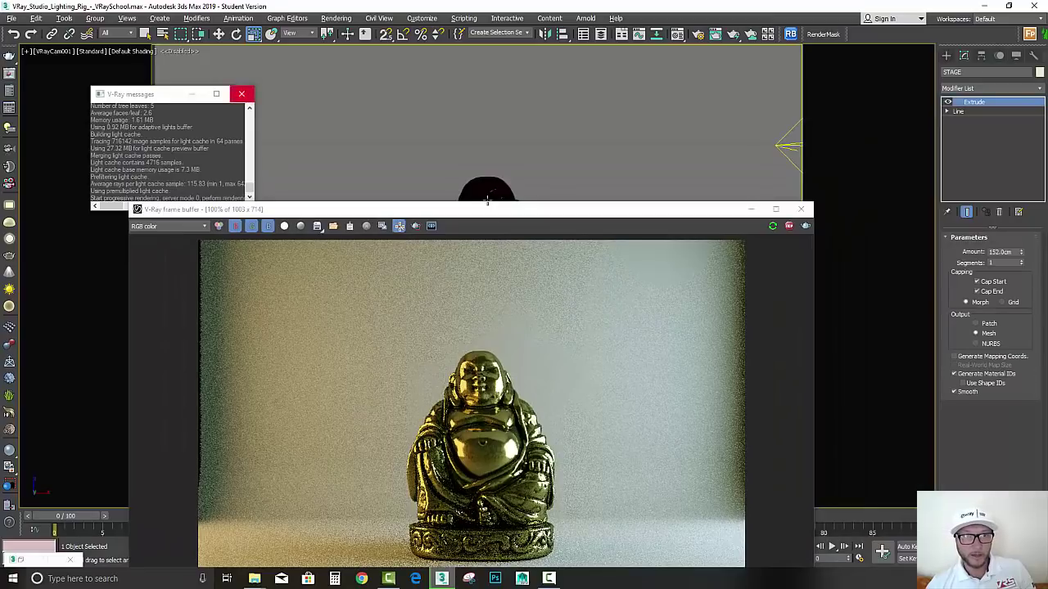
{"action": "left_click", "coordinate": [242, 94]}
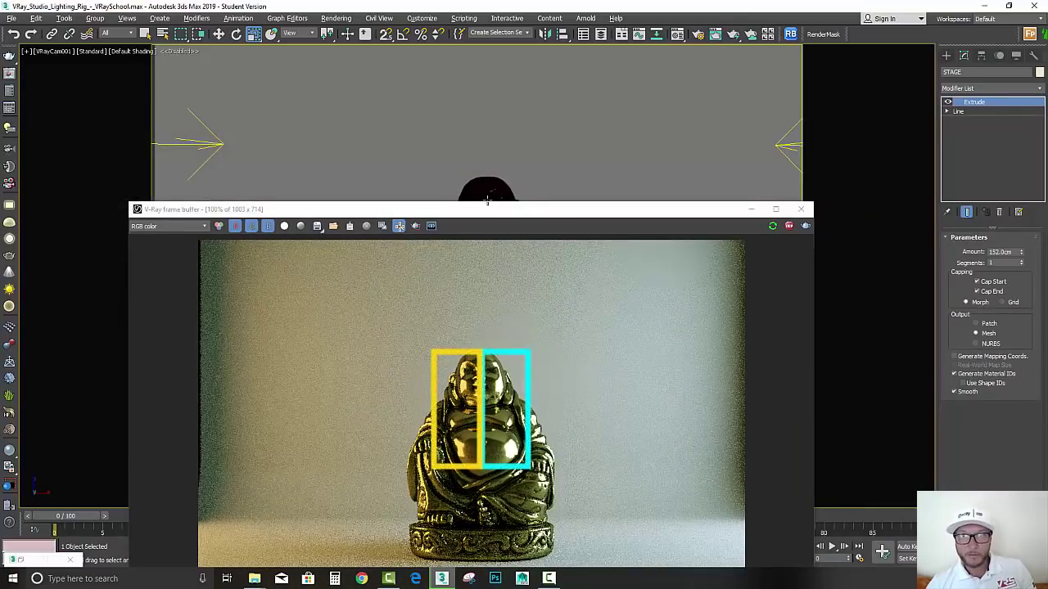
Step: Restrict selection to lights and turn off Affect reflections on both the bluish and the orange side lights
{"action": "key", "text": "q"}
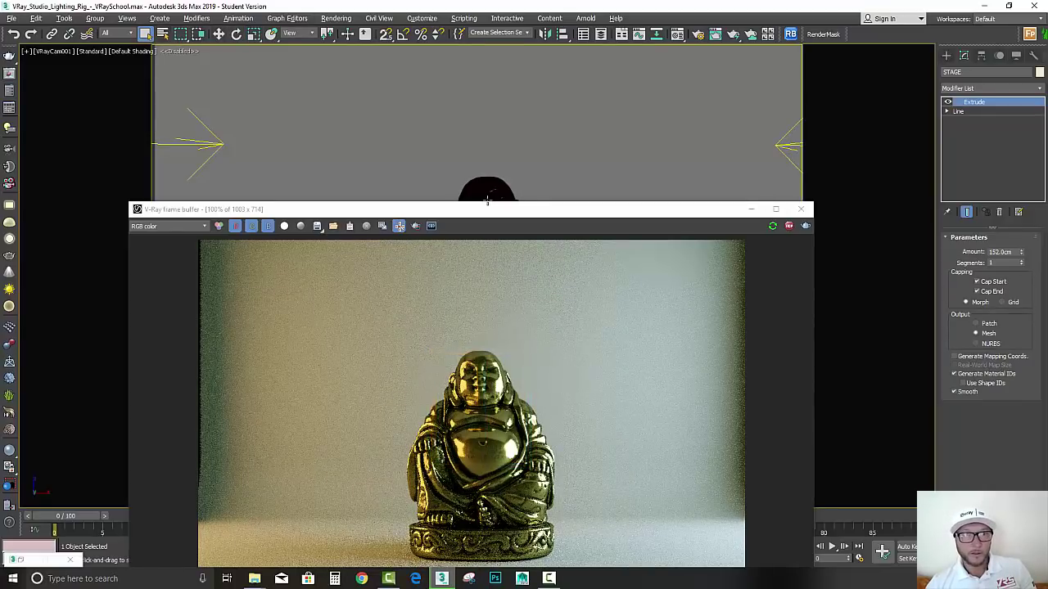
{"action": "left_click", "coordinate": [117, 34]}
{"action": "left_click", "coordinate": [112, 65]}
{"action": "left_click", "coordinate": [787, 146]}
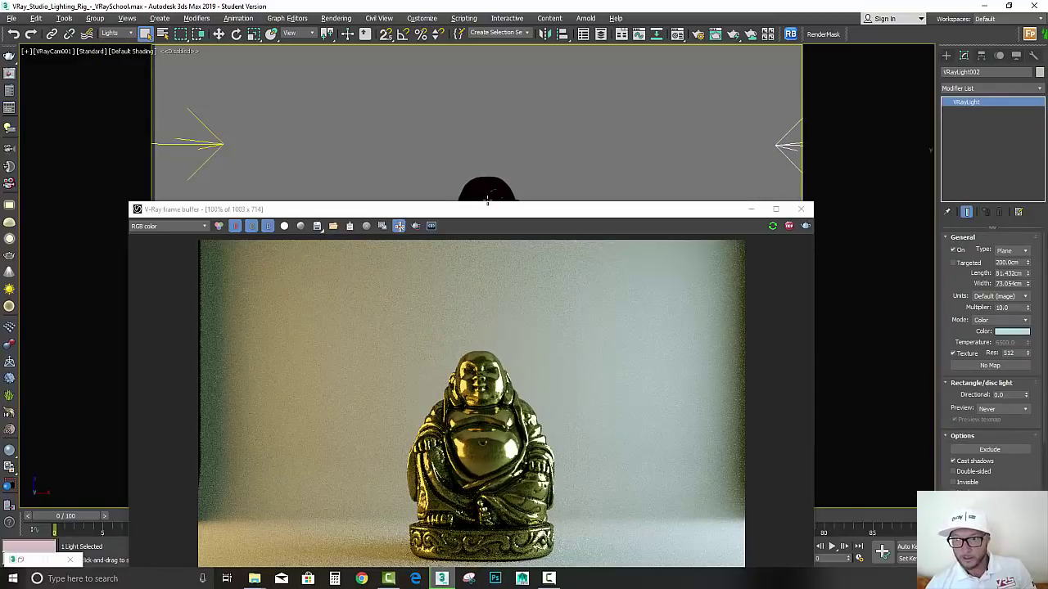
{"action": "scroll", "coordinate": [991, 360], "scroll_direction": "down", "scroll_amount": 3}
{"action": "left_click", "coordinate": [954, 460]}
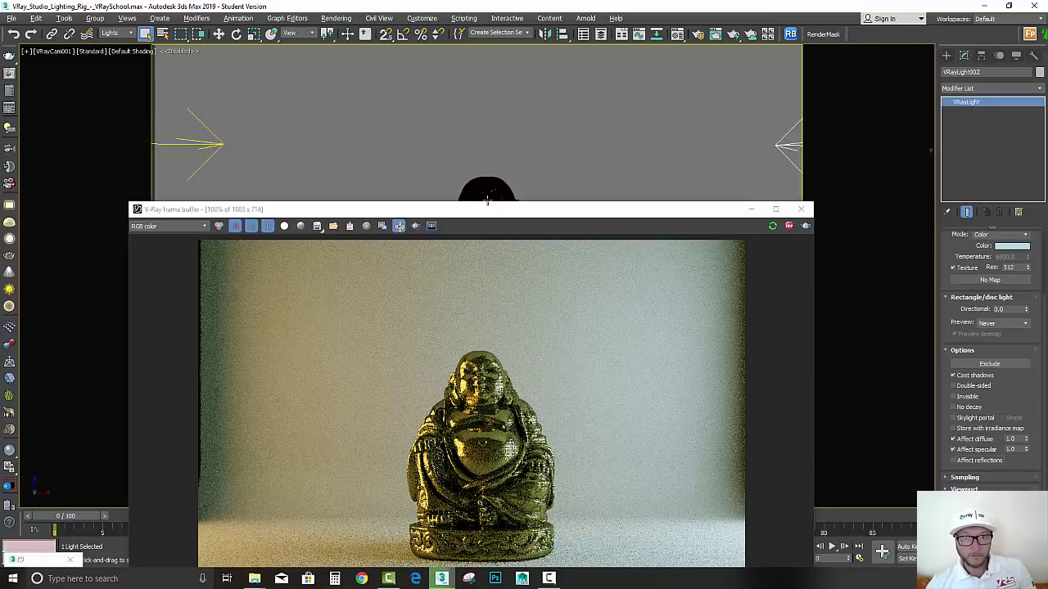
{"action": "left_click", "coordinate": [190, 145]}
{"action": "left_click", "coordinate": [954, 461]}
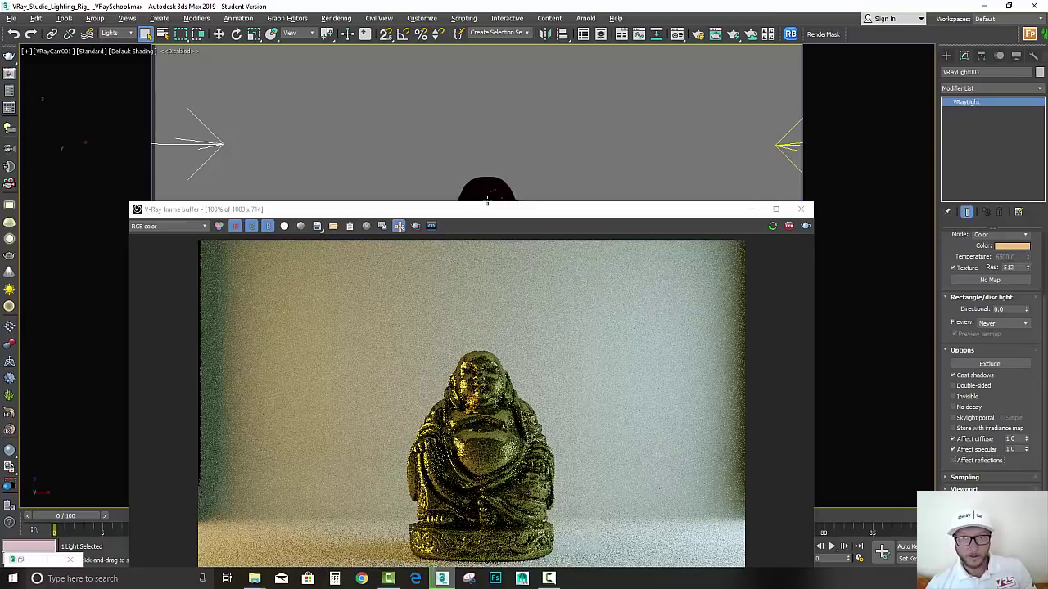
Step: Review the render, then show the left view in wireframe with the white overhead light selected and the Move tool active
{"action": "left_click_drag", "start_coordinate": [634, 205], "coordinate": [640, 110]}
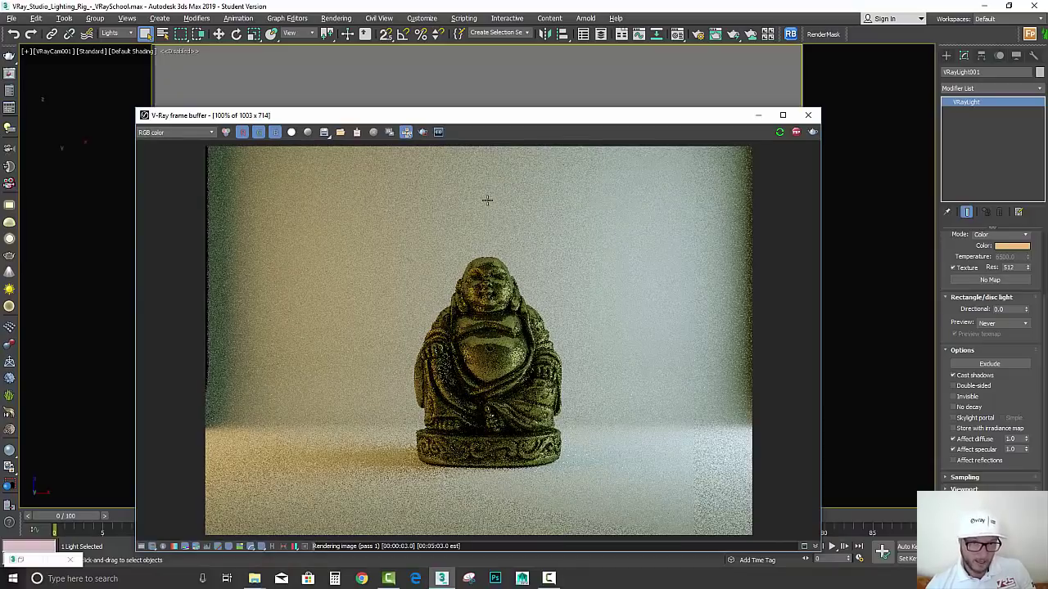
{"action": "left_click_drag", "start_coordinate": [551, 113], "coordinate": [550, 152]}
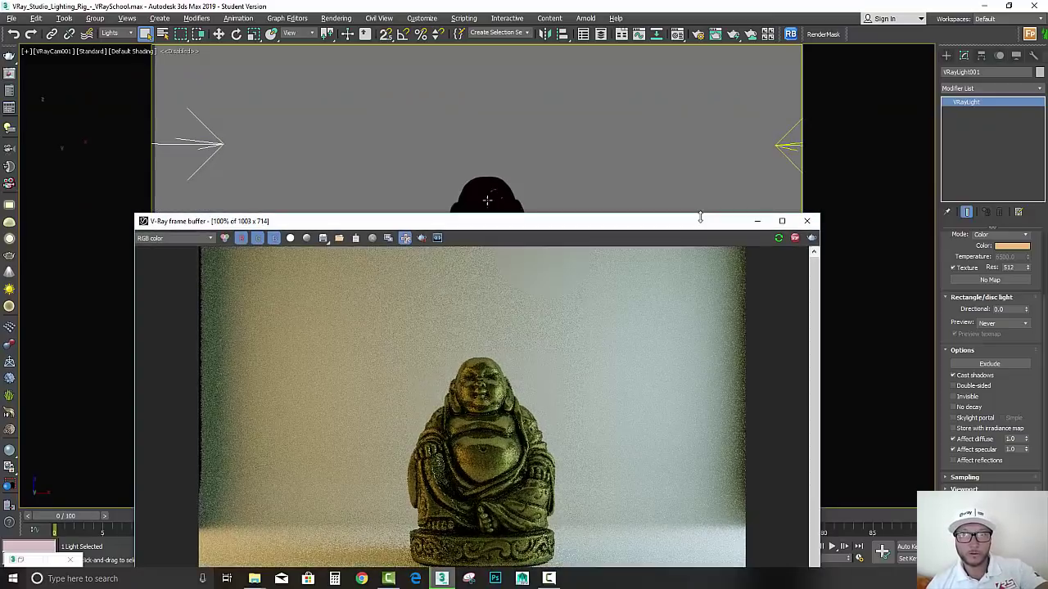
{"action": "key", "text": "shift+q"}
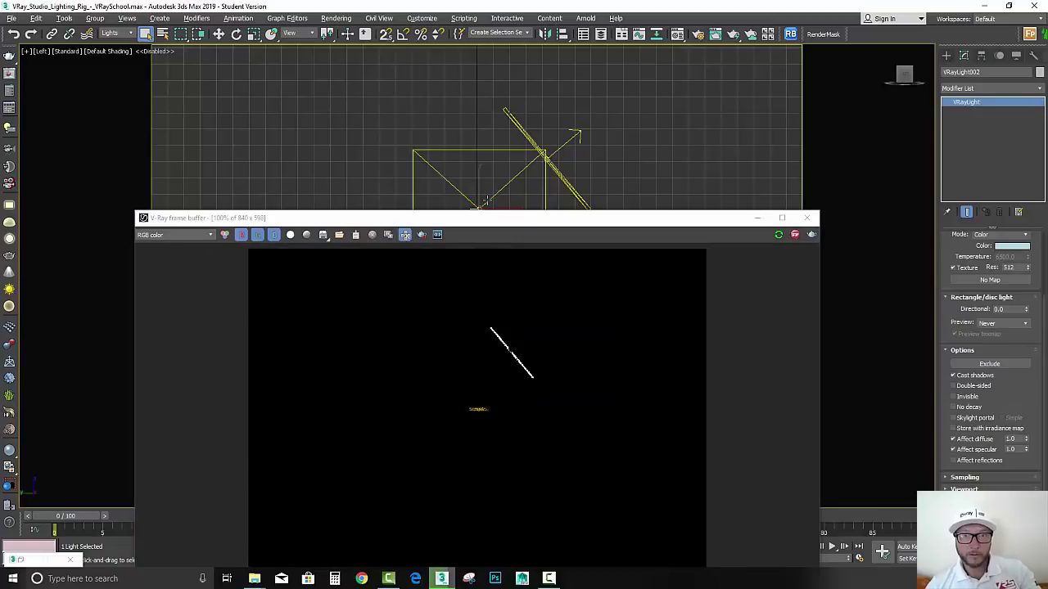
{"action": "scroll", "coordinate": [487, 200], "scroll_direction": "up", "scroll_amount": 5}
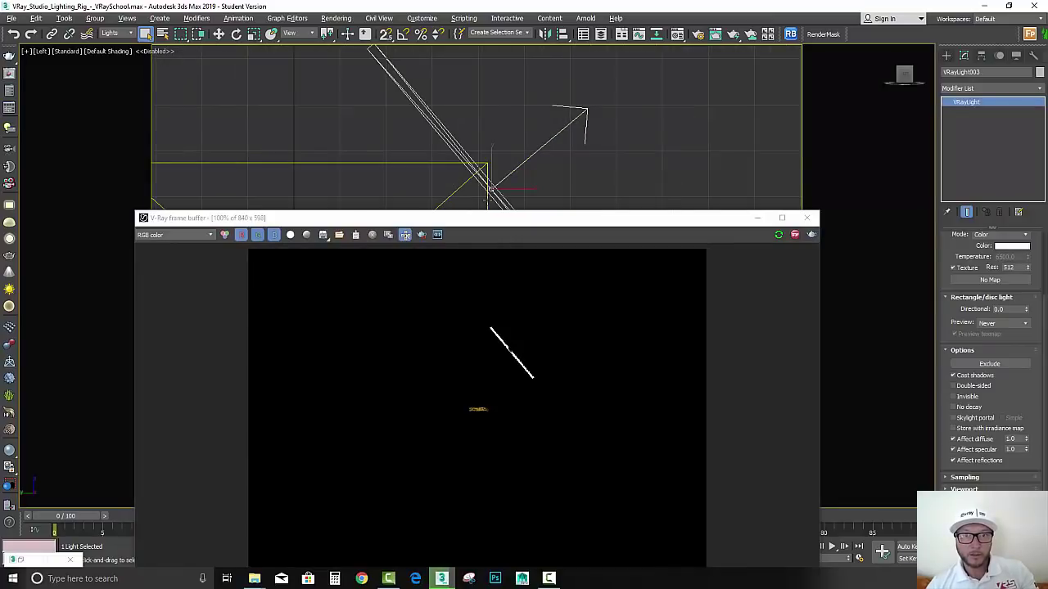
{"action": "scroll", "coordinate": [487, 201], "scroll_direction": "down", "scroll_amount": 3}
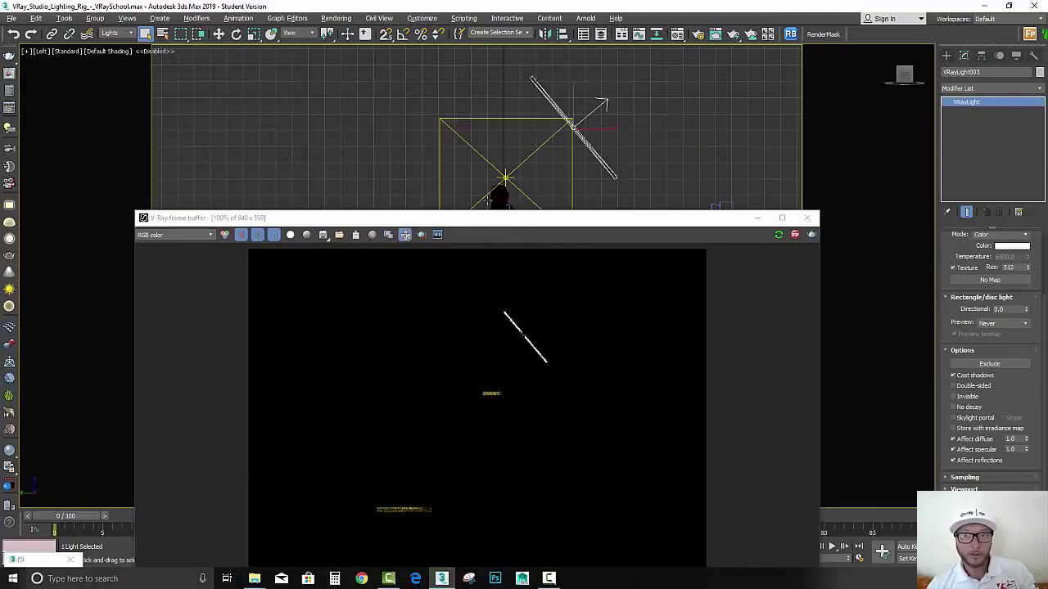
{"action": "key", "text": "F3"}
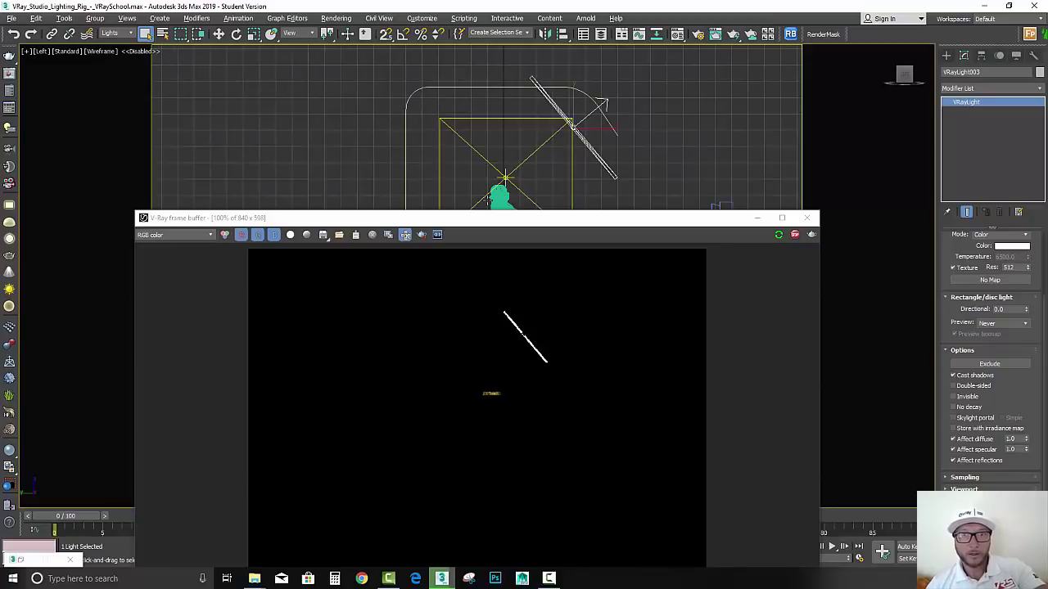
{"action": "key", "text": "w"}
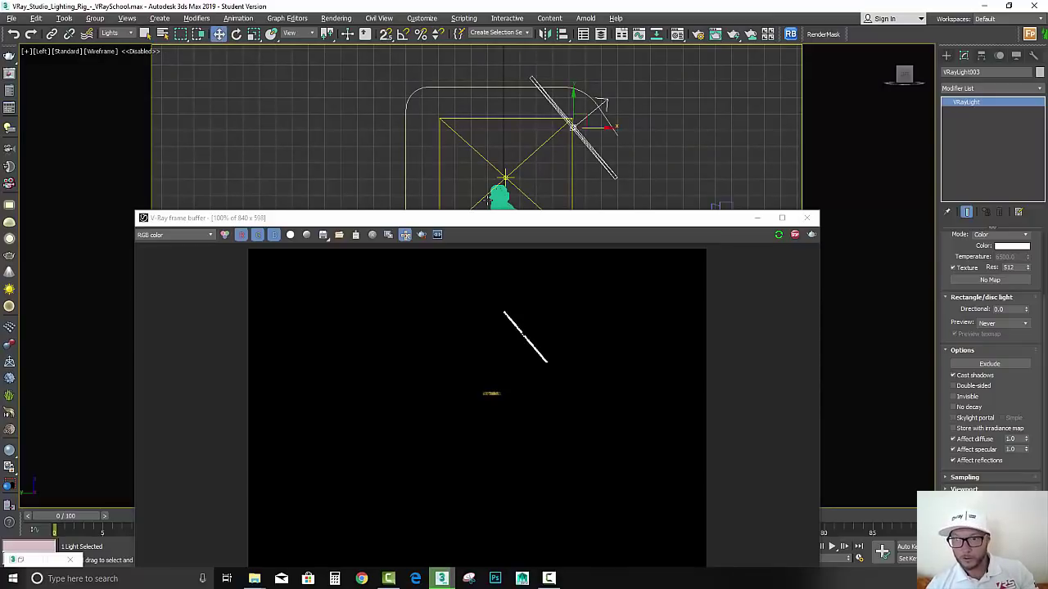
Step: Set the overhead light's multiplier to 5 and deselect the light
{"action": "scroll", "coordinate": [991, 352], "scroll_direction": "up", "scroll_amount": 1}
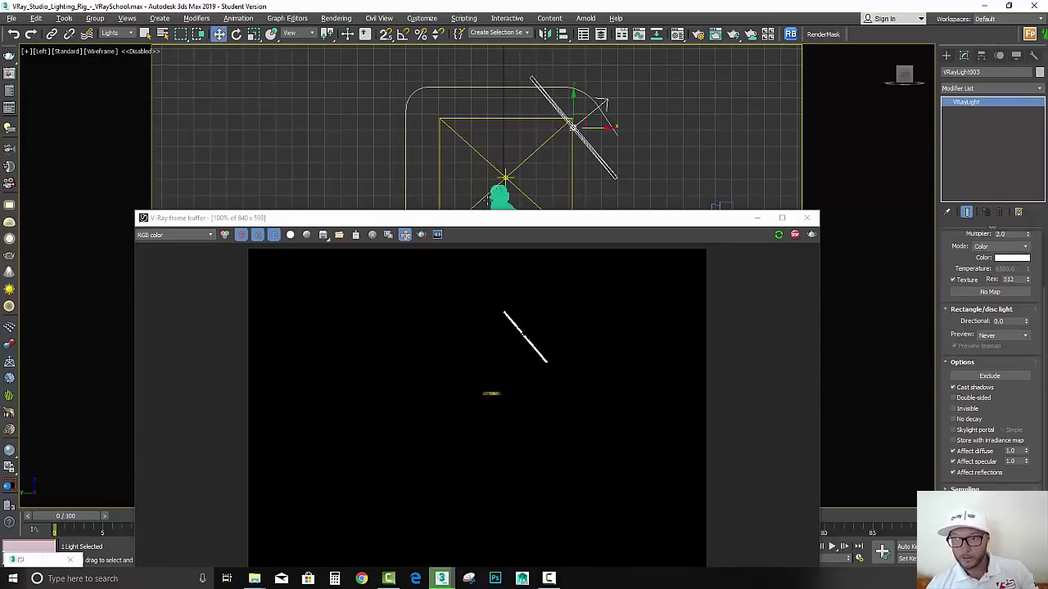
{"action": "left_click", "coordinate": [953, 472]}
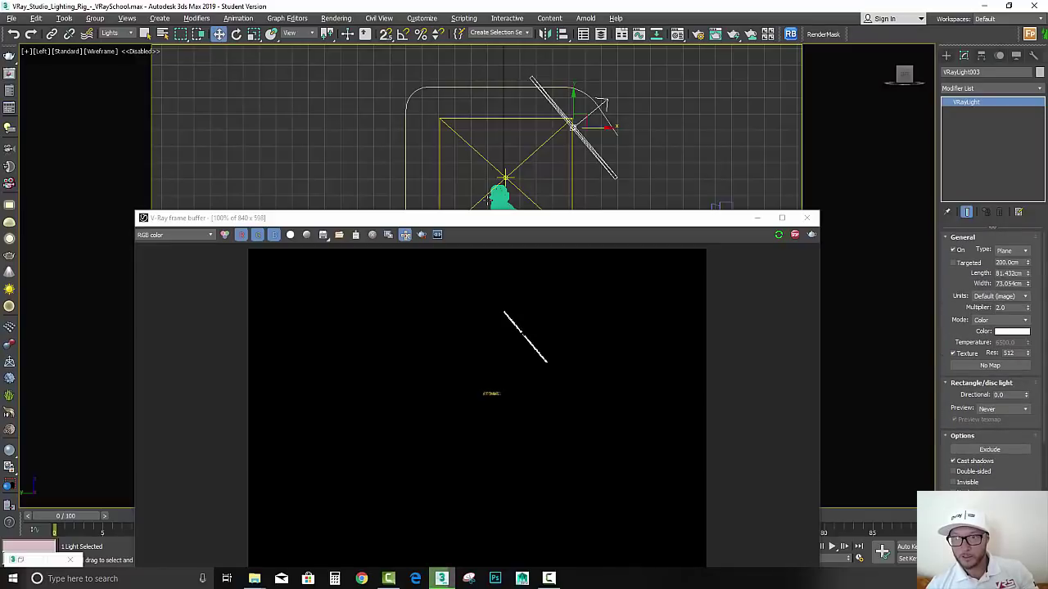
{"action": "double_click", "coordinate": [1003, 308]}
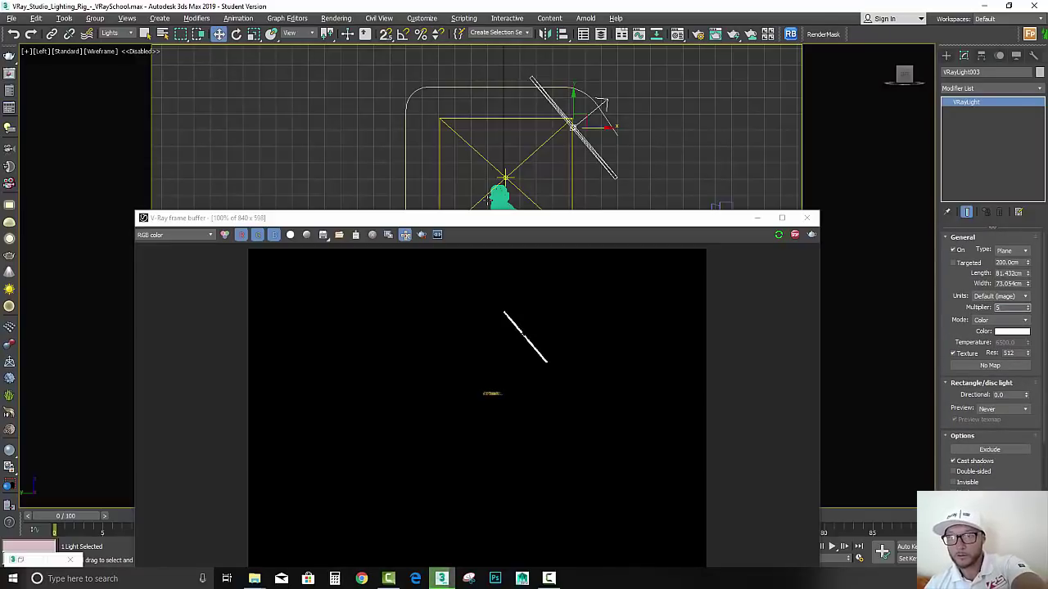
{"action": "key", "text": "Return"}
{"action": "left_click", "coordinate": [878, 319]}
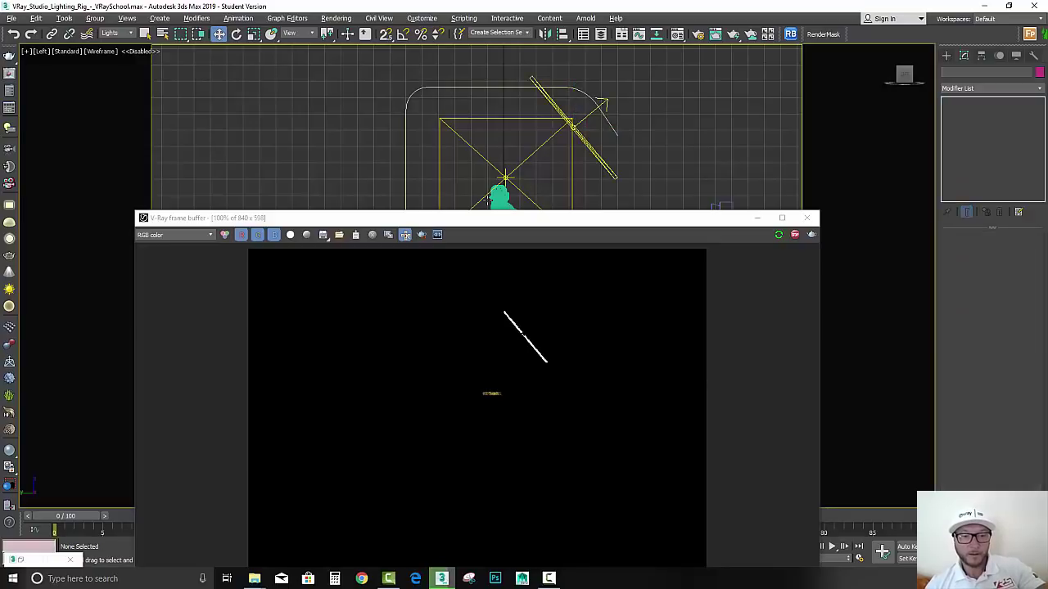
Step: Return to the camera view, review the updated render and move the frame buffer aside to uncover the viewport
{"action": "key", "text": "c"}
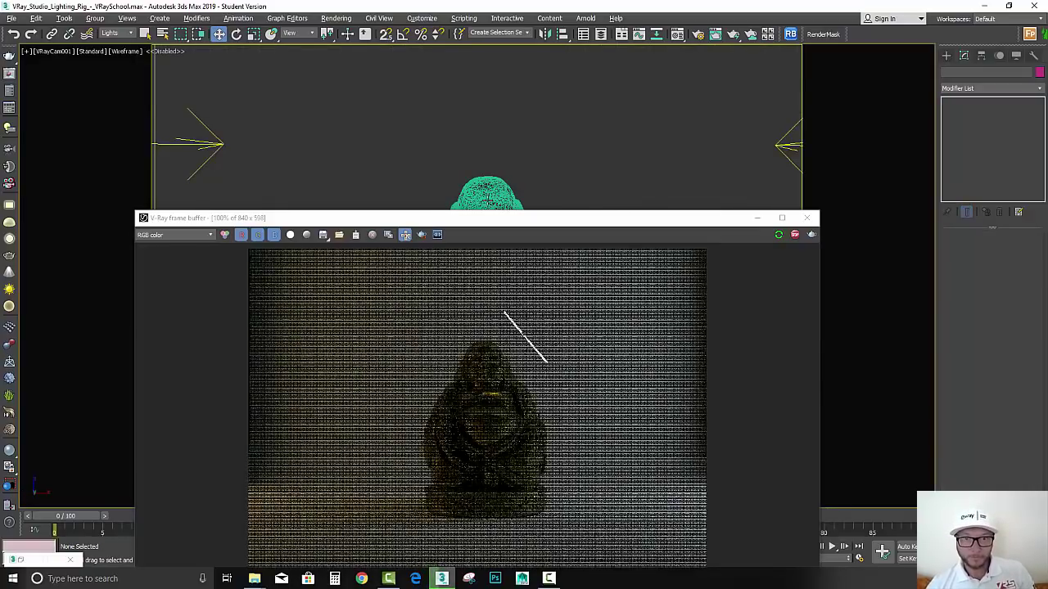
{"action": "left_click_drag", "start_coordinate": [520, 219], "coordinate": [545, 108]}
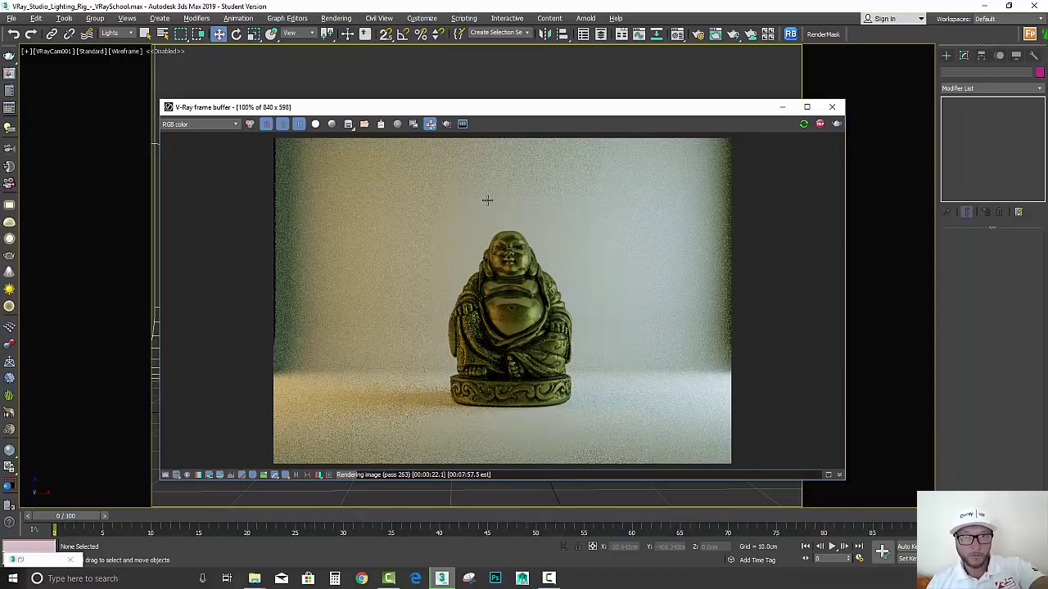
{"action": "left_click_drag", "start_coordinate": [663, 115], "coordinate": [275, 127]}
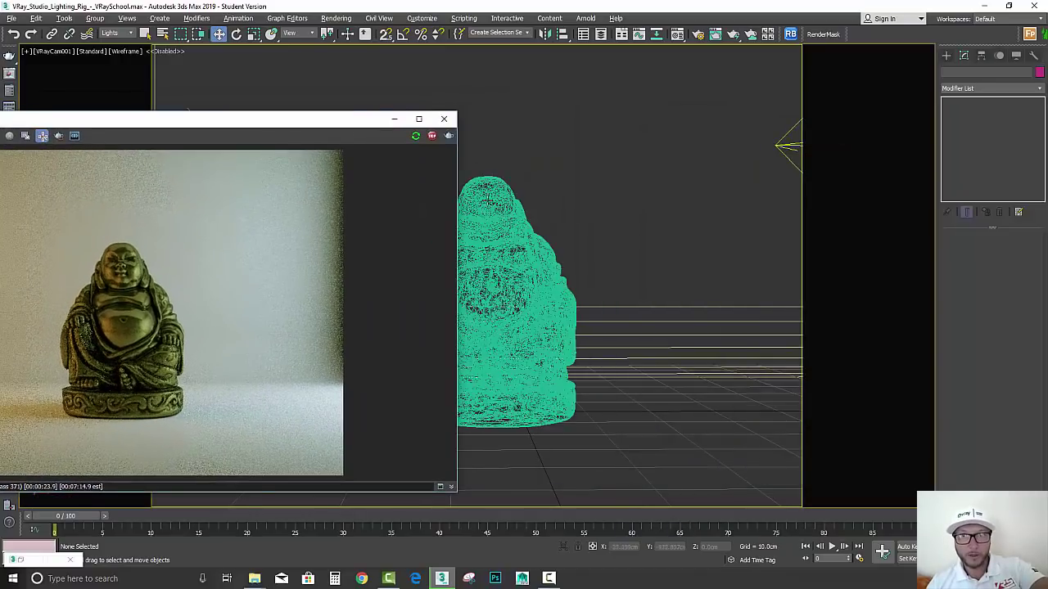
Step: Create a V-Ray light of type Dome on the floor beside the Buddha
{"action": "left_click", "coordinate": [946, 56]}
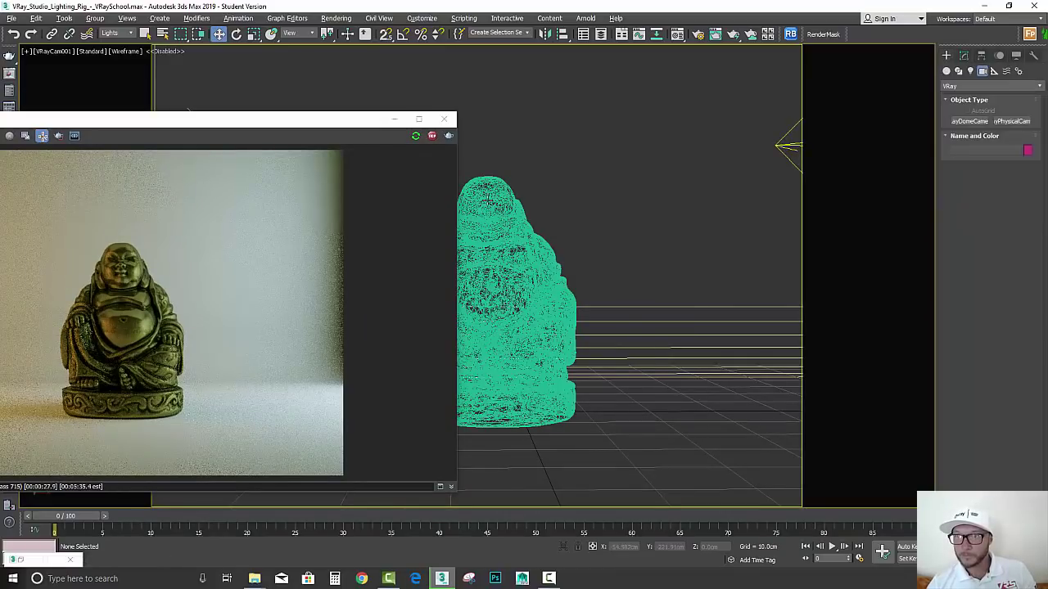
{"action": "left_click", "coordinate": [971, 72]}
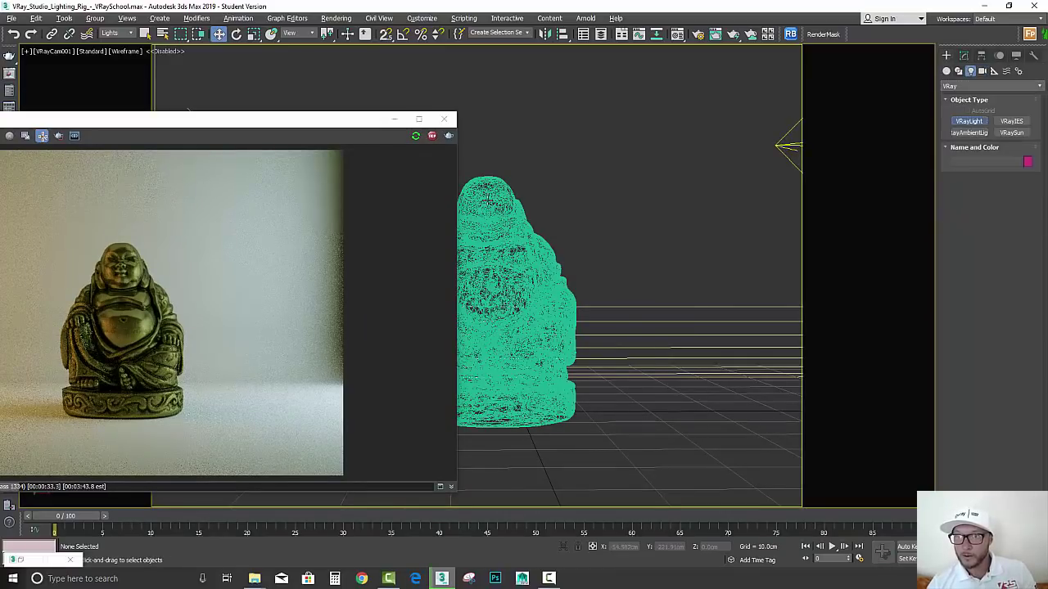
{"action": "left_click", "coordinate": [969, 121]}
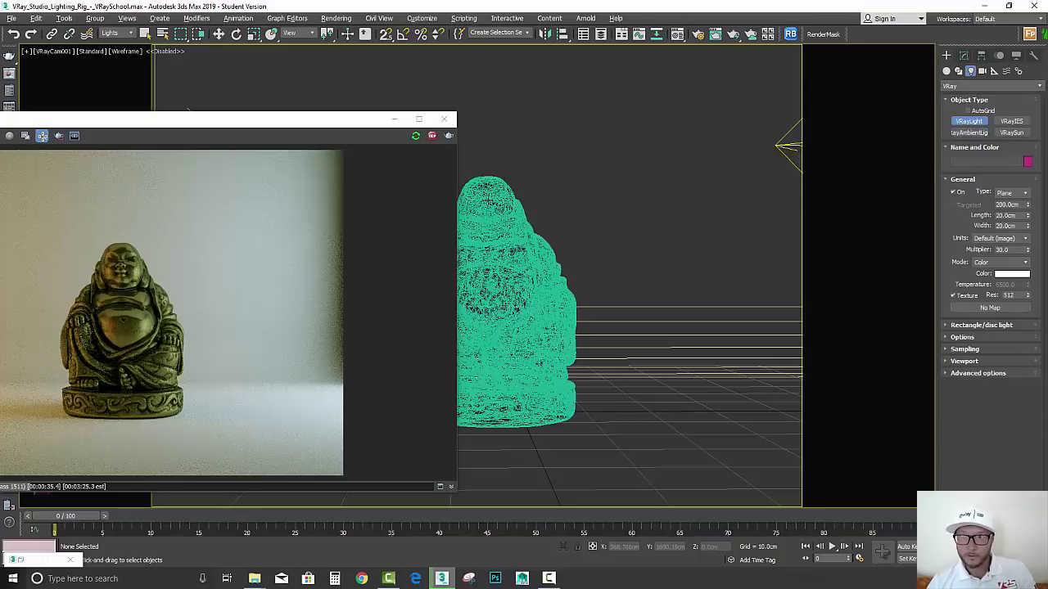
{"action": "left_click", "coordinate": [1013, 193]}
{"action": "left_click", "coordinate": [1009, 210]}
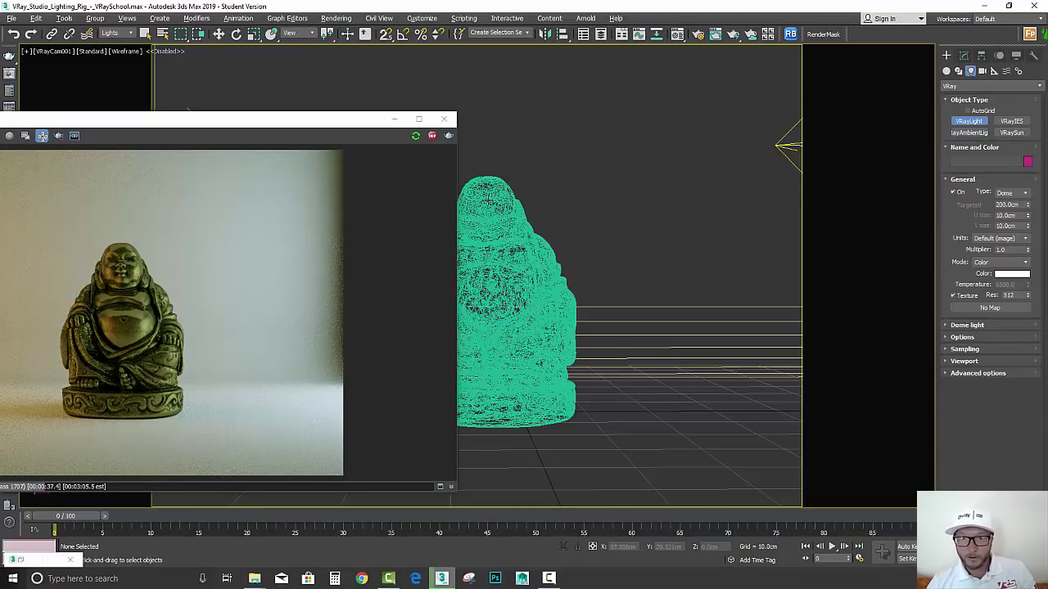
{"action": "left_click", "coordinate": [709, 393]}
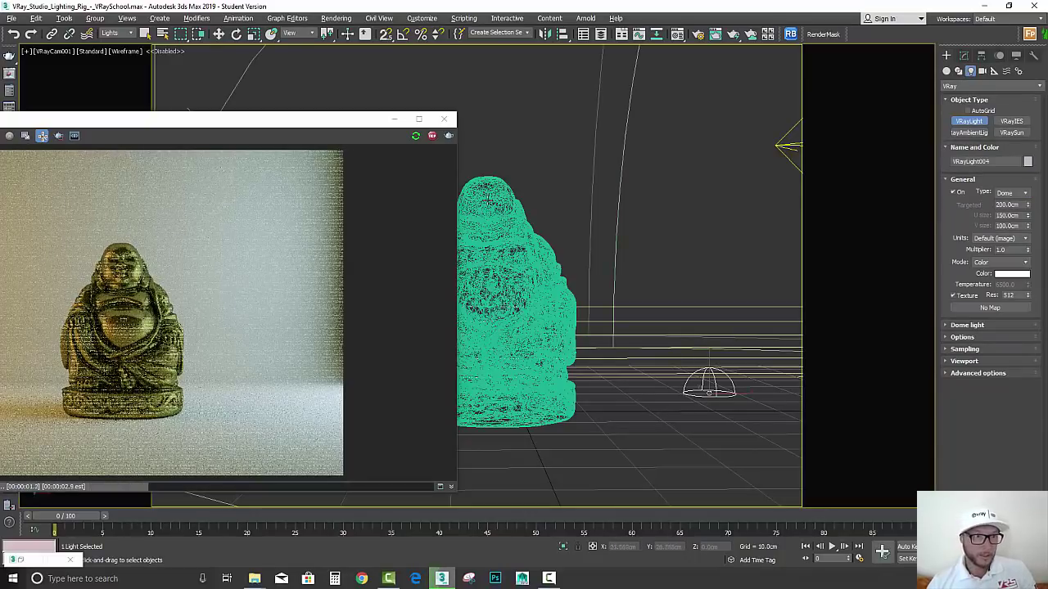
Step: End light creation, dolly the camera closer to the Buddha and review the dome-lit render in the frame buffer
{"action": "left_click_drag", "start_coordinate": [305, 122], "coordinate": [446, 112]}
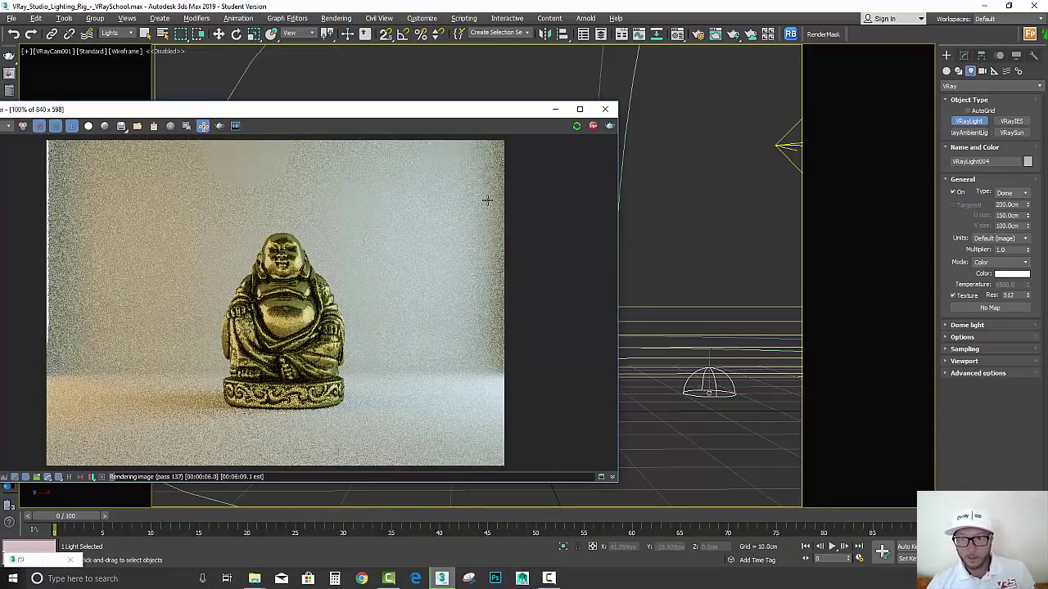
{"action": "key", "text": "Escape"}
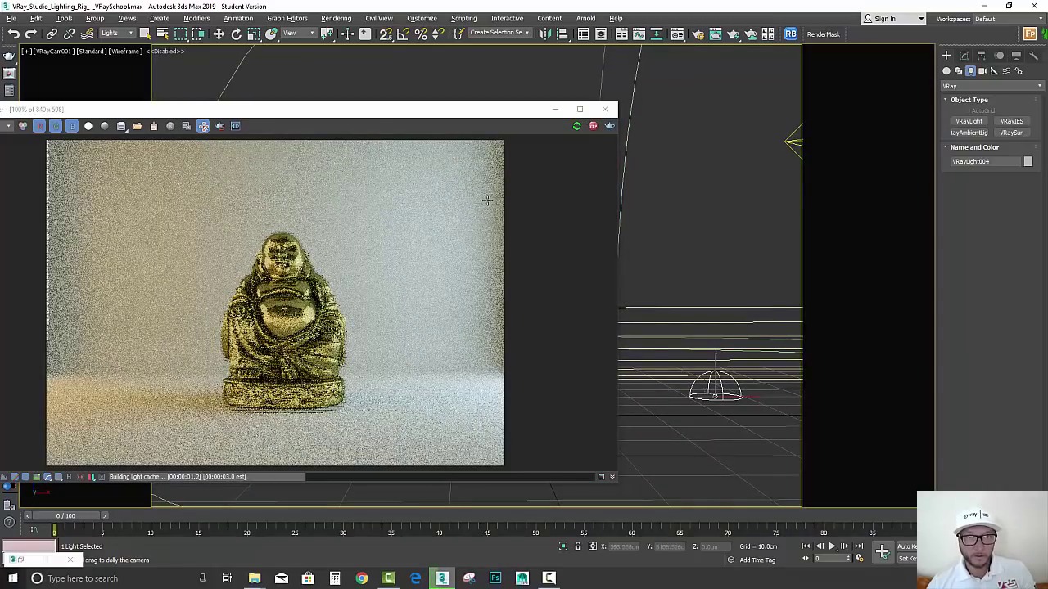
{"action": "left_click_drag", "start_coordinate": [245, 109], "coordinate": [538, 104]}
{"action": "right_click", "coordinate": [538, 199]}
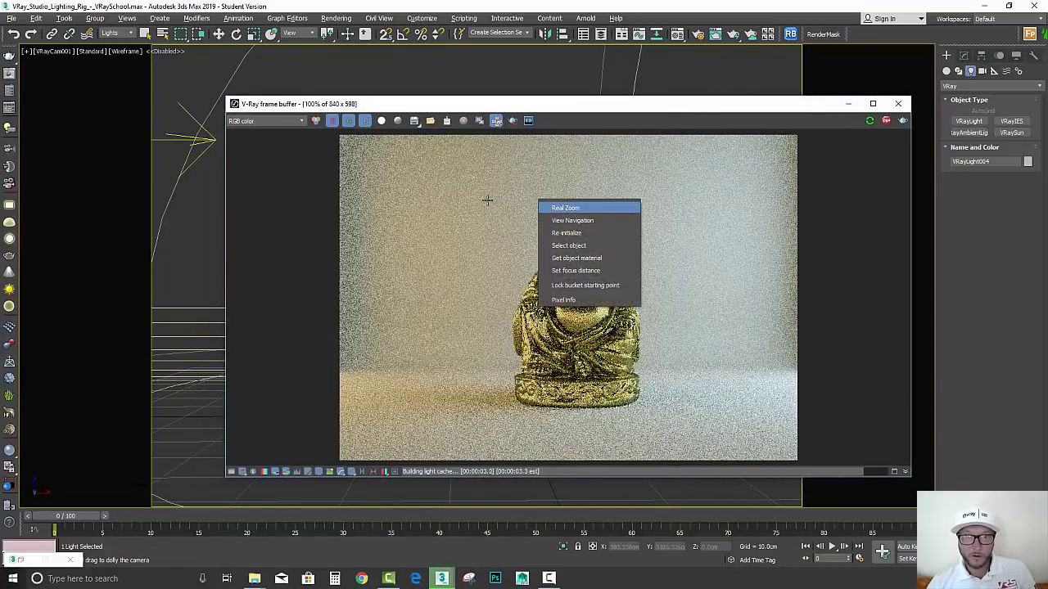
{"action": "left_click", "coordinate": [487, 200]}
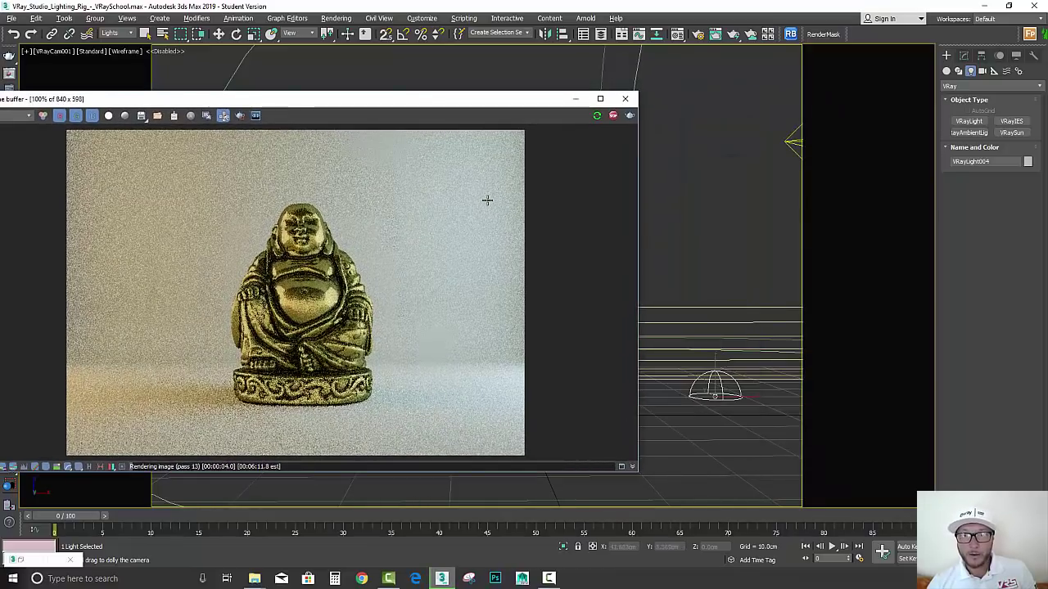
Step: Set the dome light's colour to light blue with hue 141, saturation 129 and value 255
{"action": "left_click", "coordinate": [964, 55]}
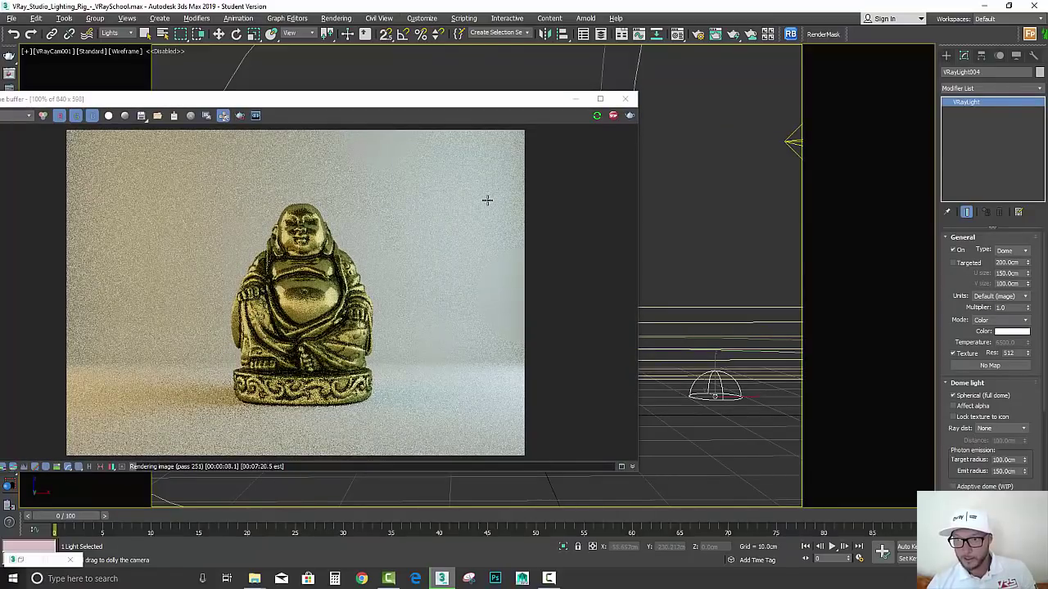
{"action": "left_click", "coordinate": [1013, 332]}
{"action": "left_click", "coordinate": [389, 105]}
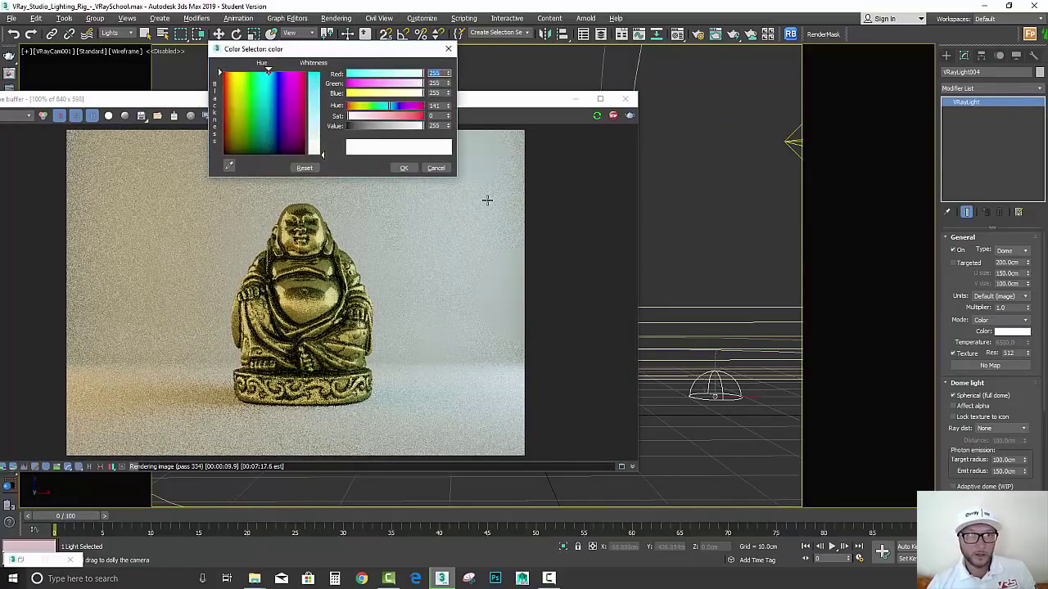
{"action": "left_click", "coordinate": [370, 115]}
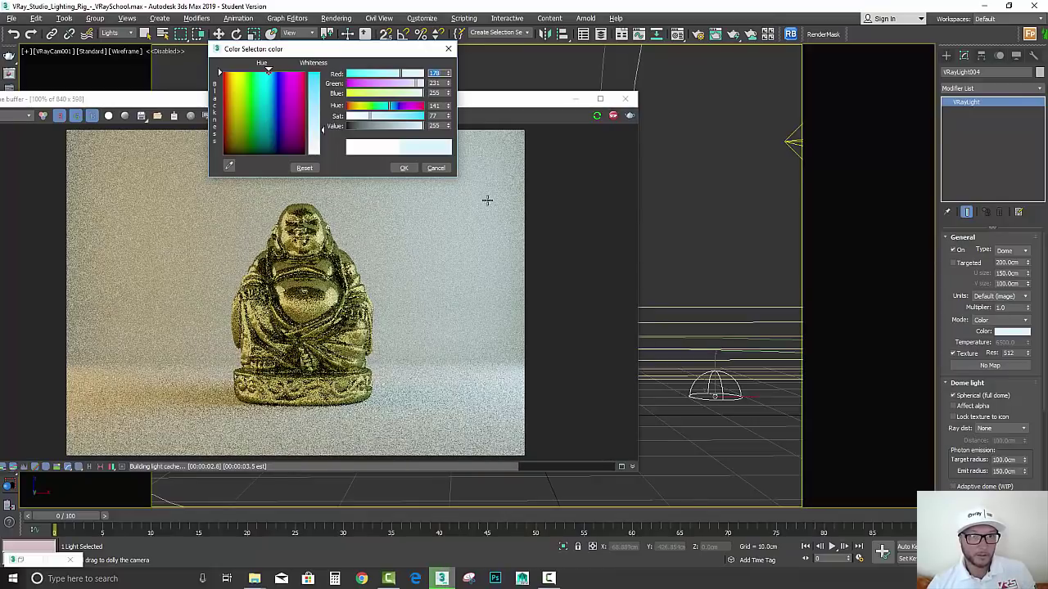
{"action": "left_click_drag", "start_coordinate": [316, 130], "coordinate": [316, 106]}
{"action": "left_click_drag", "start_coordinate": [391, 116], "coordinate": [386, 116]}
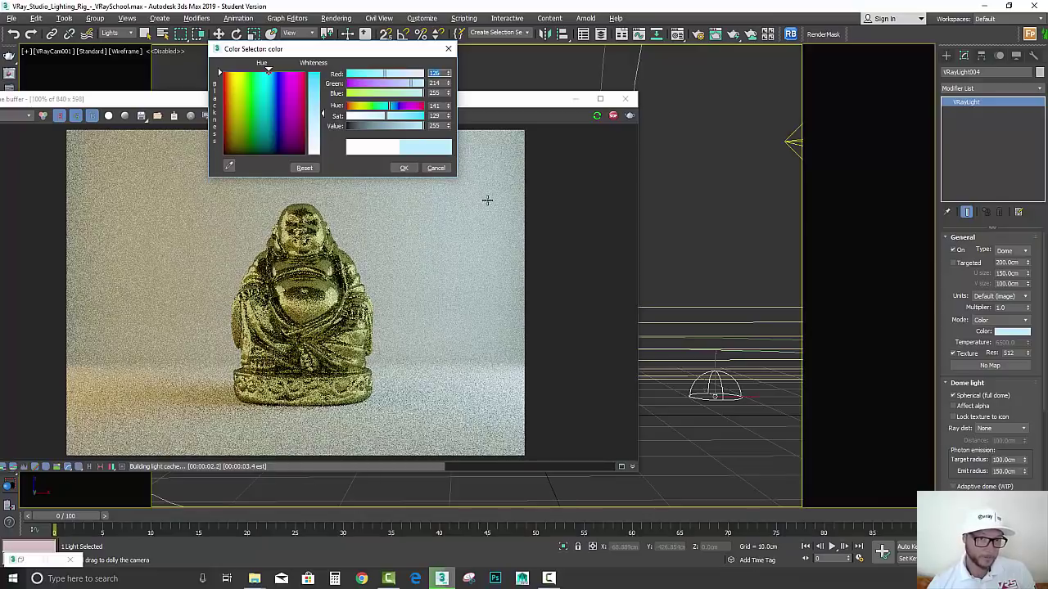
{"action": "left_click", "coordinate": [403, 168]}
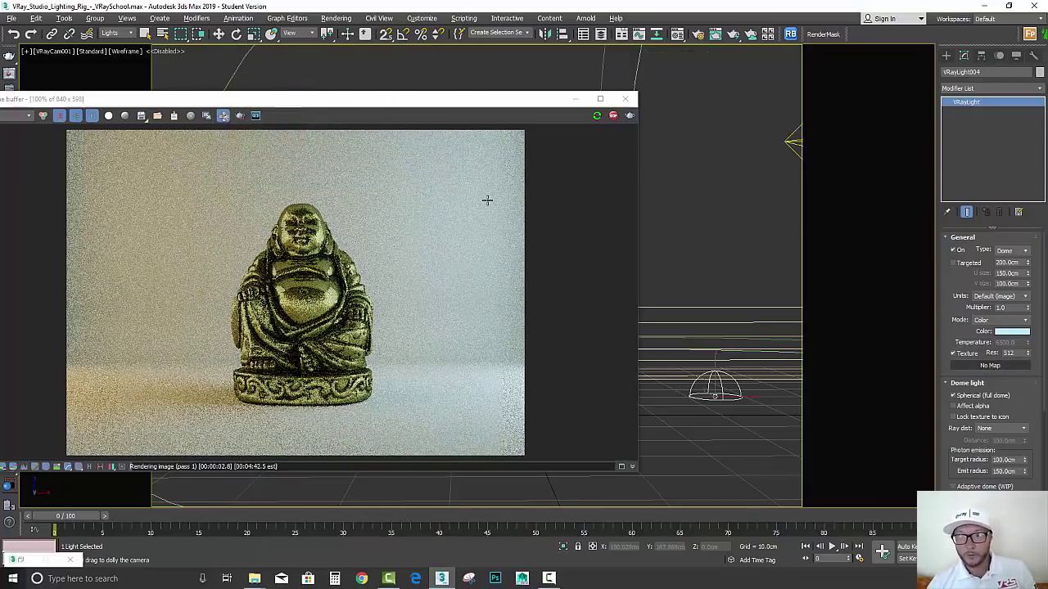
Step: Assign a VRayHDRI map to the dome light's texture and load the Free_Sample EXR image into it
{"action": "left_click", "coordinate": [990, 365]}
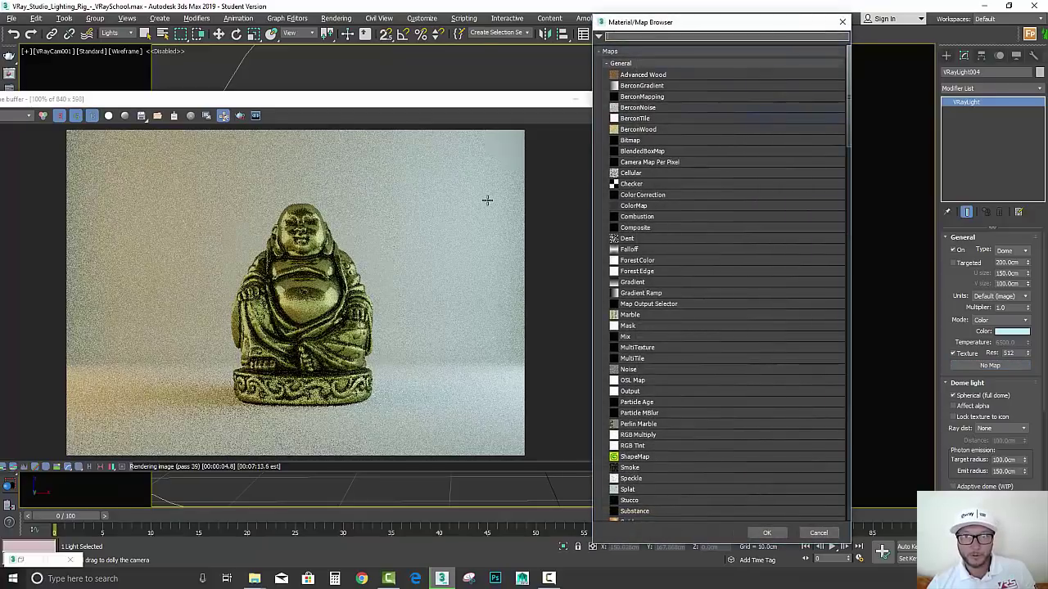
{"action": "left_click_drag", "start_coordinate": [849, 115], "coordinate": [849, 443]}
{"action": "scroll", "coordinate": [725, 278], "scroll_direction": "down", "scroll_amount": 6}
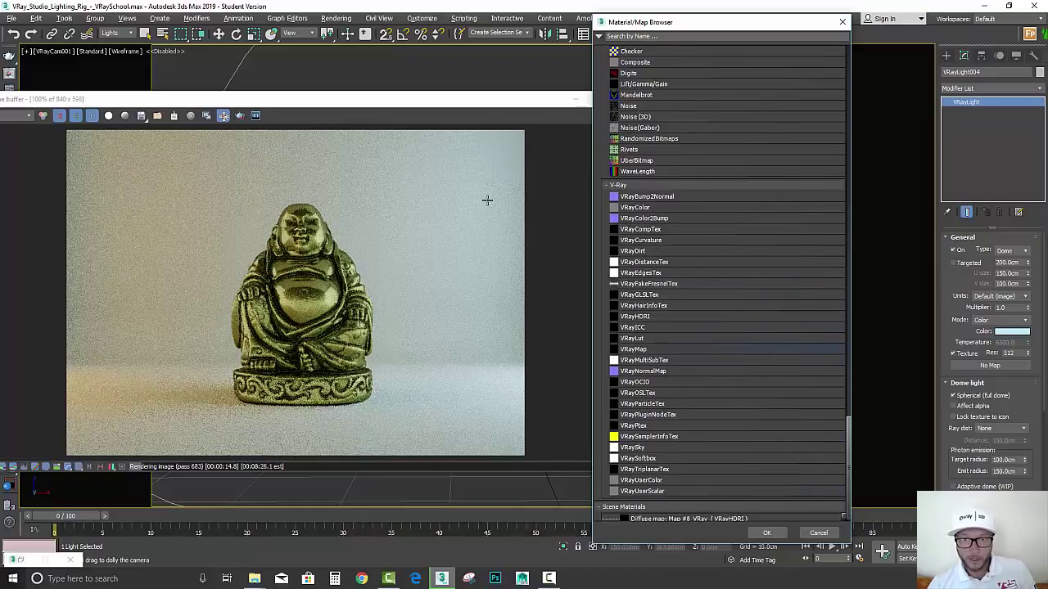
{"action": "double_click", "coordinate": [635, 317]}
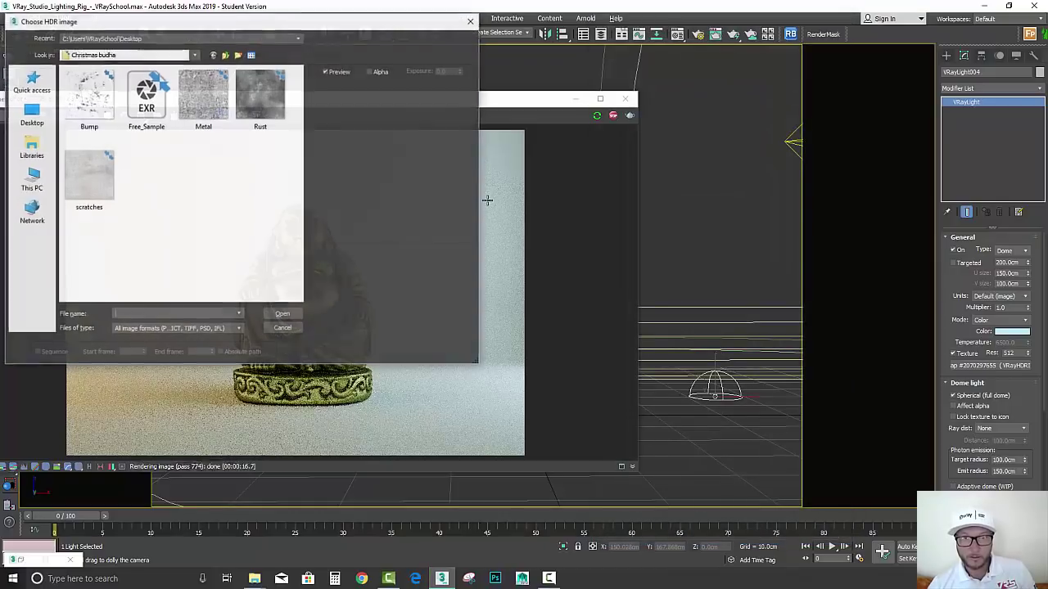
{"action": "double_click", "coordinate": [145, 98]}
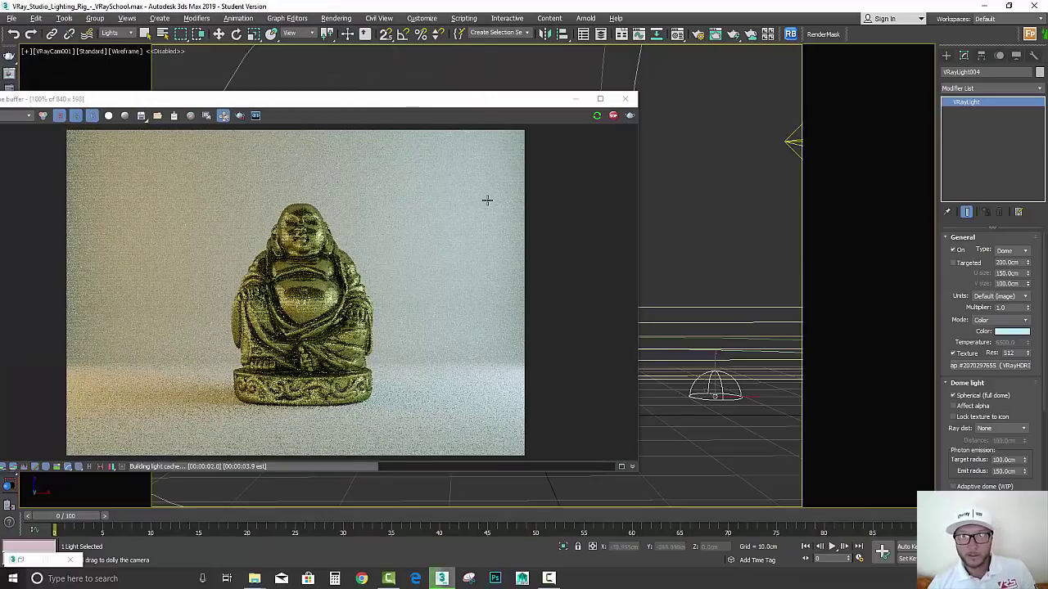
Step: Bring the dome light's VRayHDRI map into an unused sample slot of the Material Editor
{"action": "key", "text": "m"}
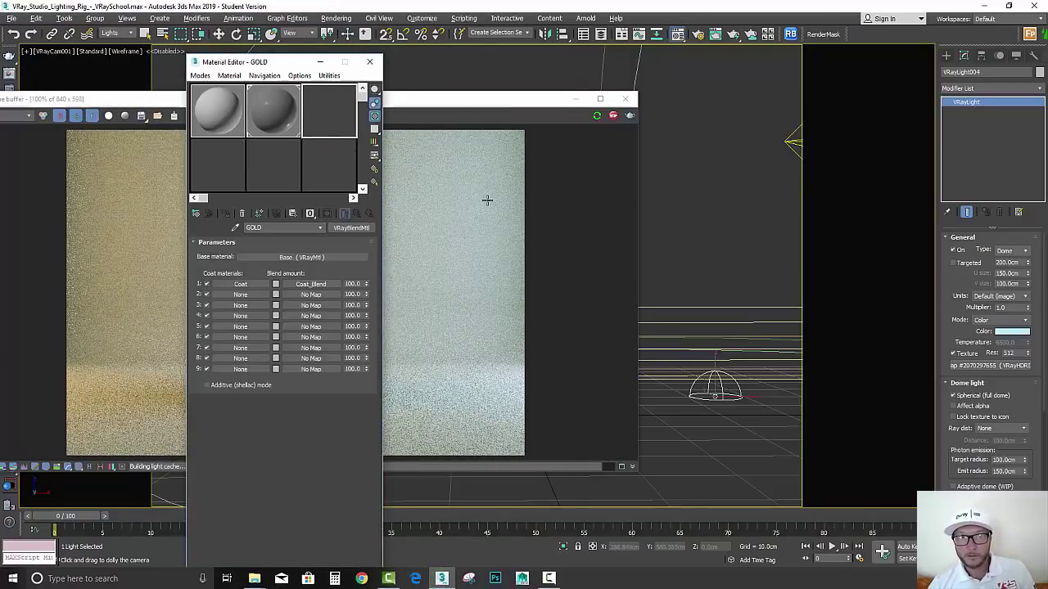
{"action": "left_click_drag", "start_coordinate": [990, 366], "coordinate": [218, 166]}
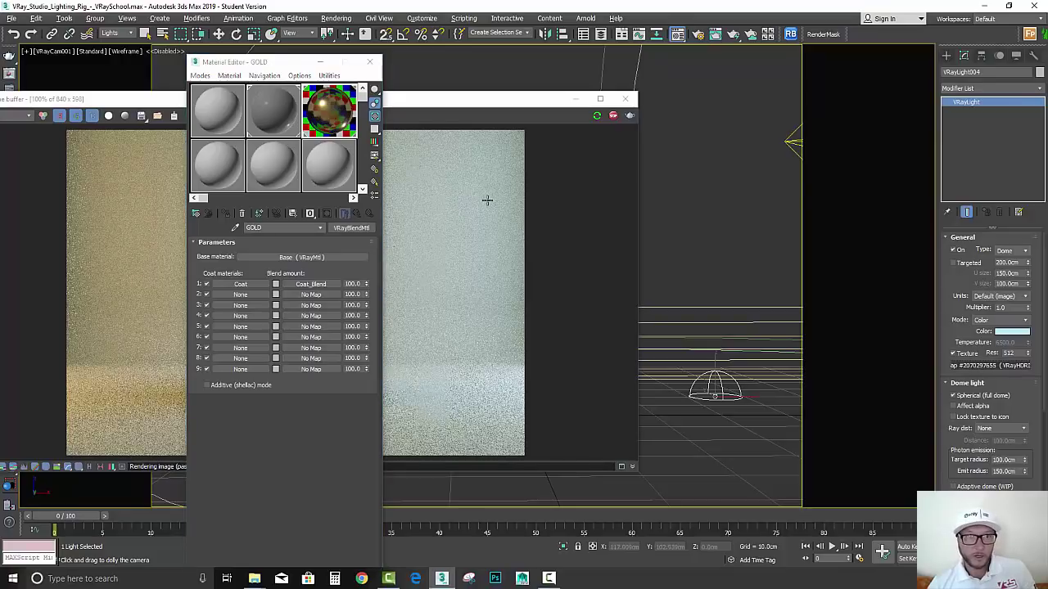
{"action": "key", "text": "Return"}
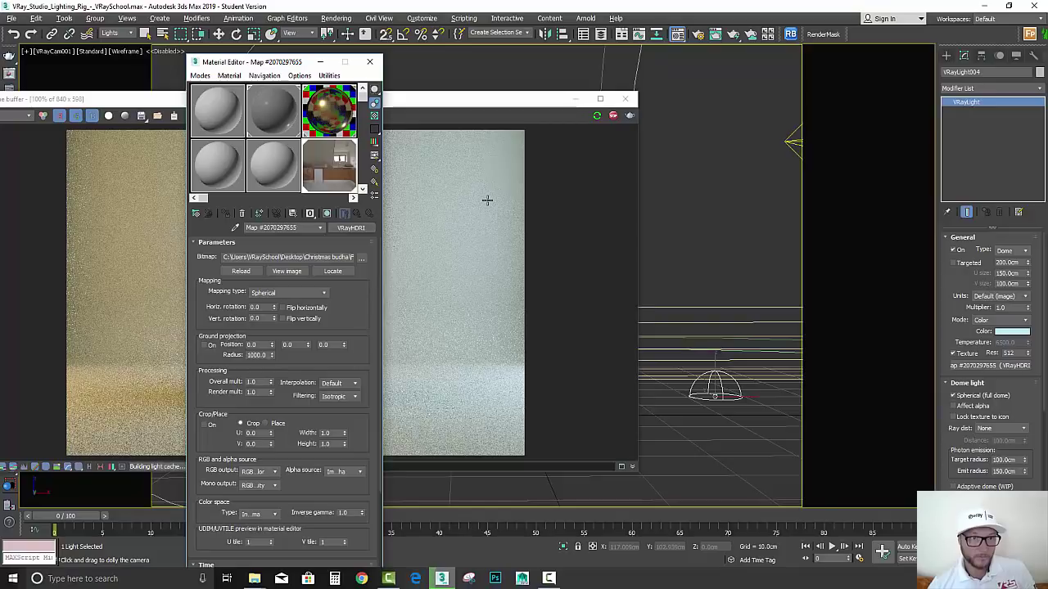
Step: Set the overall multiplier of the dome light's VRayHDRI map to 1.2
{"action": "key", "text": "alt+Down"}
{"action": "key", "text": "Escape"}
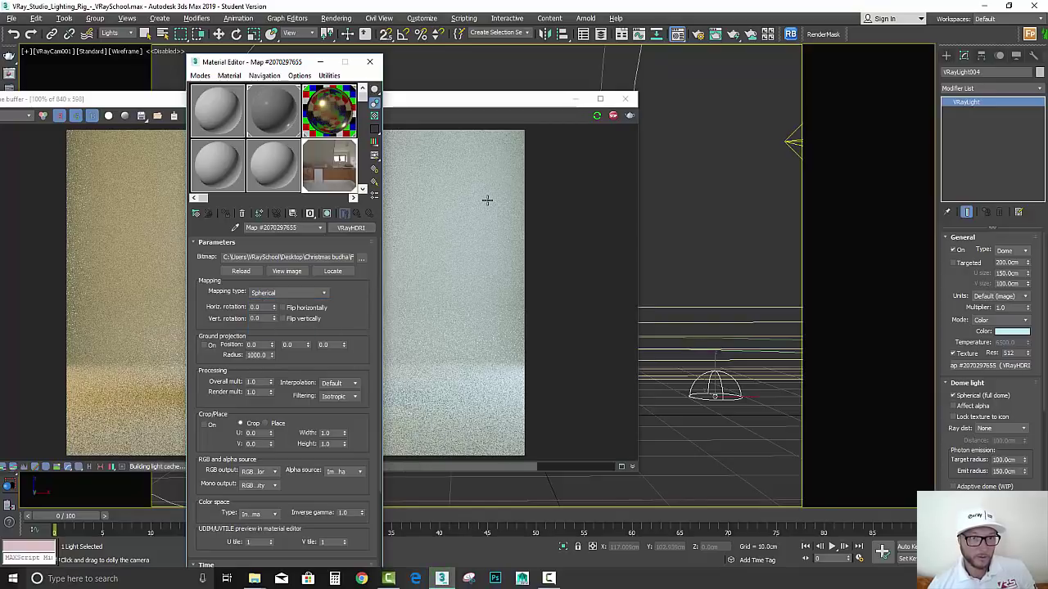
{"action": "scroll", "coordinate": [282, 401], "scroll_direction": "down", "scroll_amount": 4}
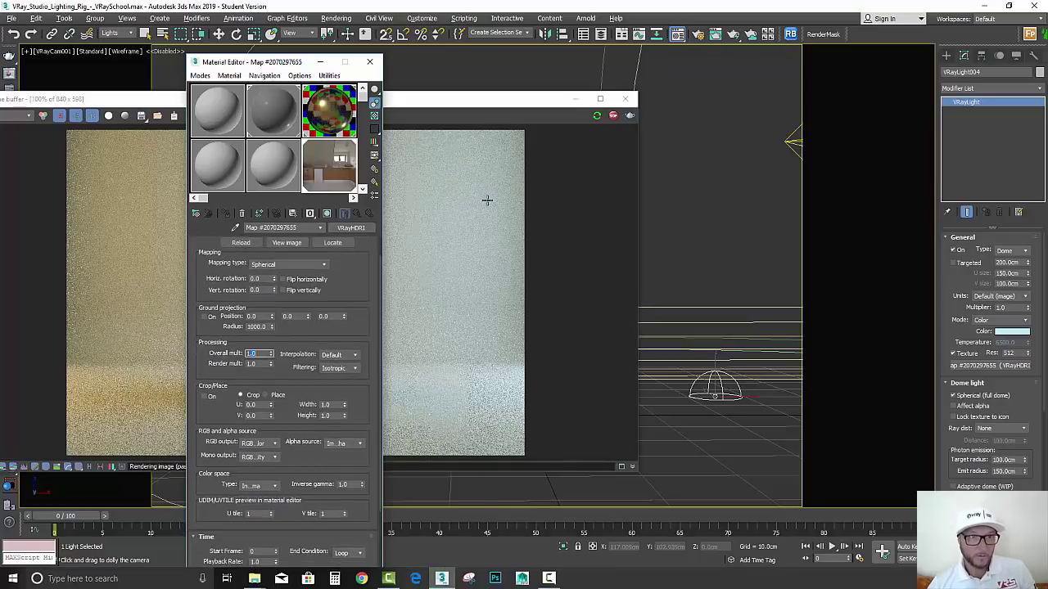
{"action": "left_click_drag", "start_coordinate": [269, 67], "coordinate": [784, 76]}
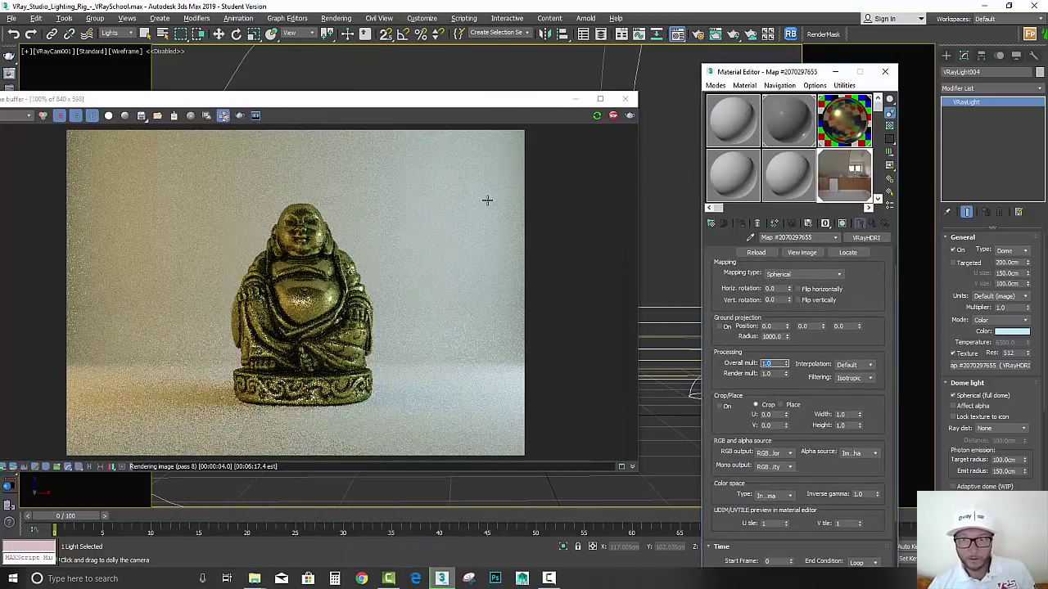
{"action": "type", "text": "1.2"}
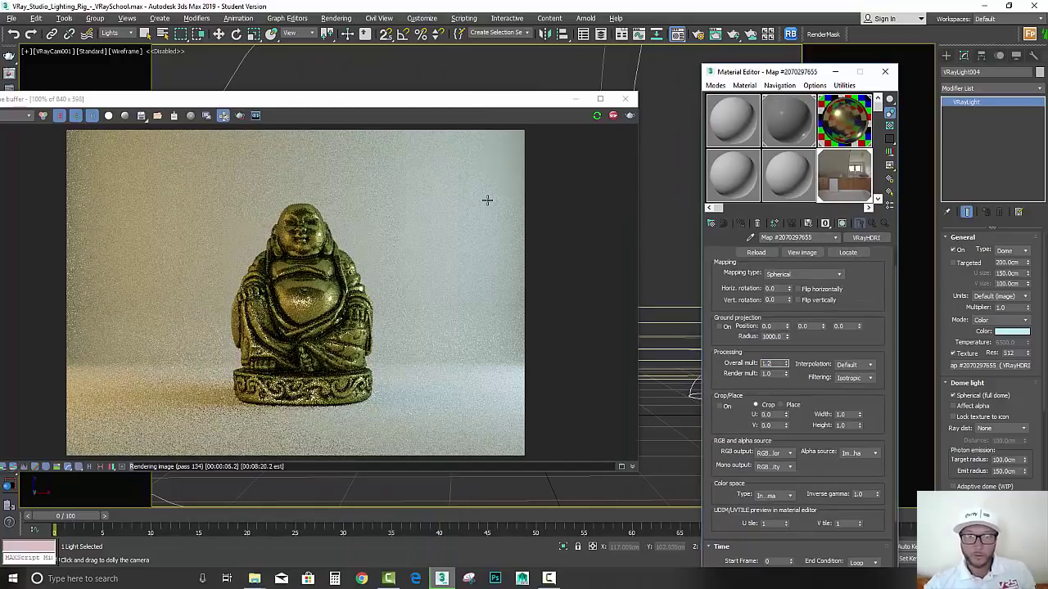
{"action": "key", "text": "Return"}
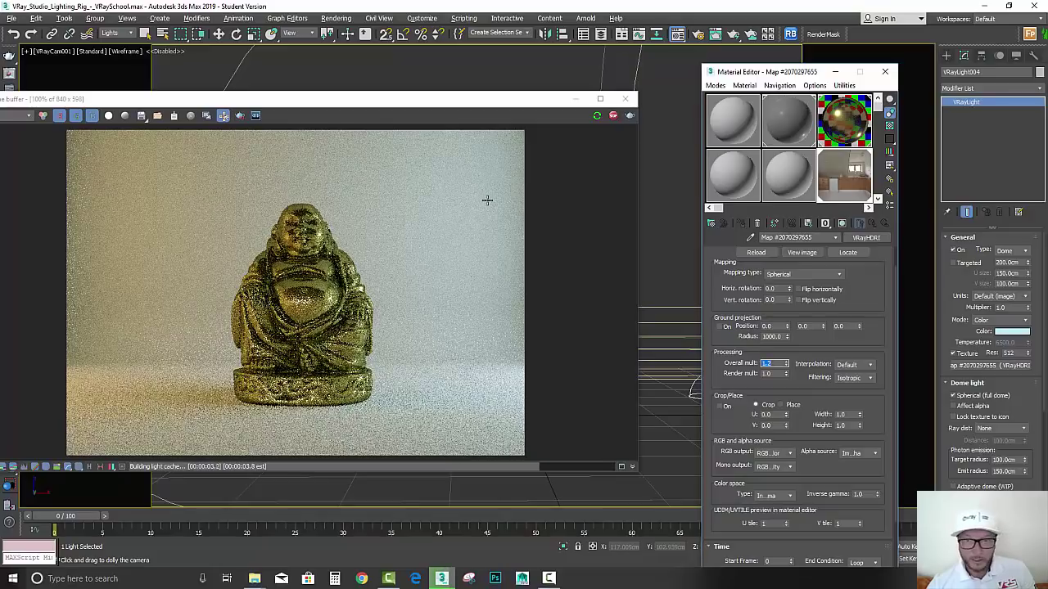
Step: Set the HDRI map's horizontal rotation to 151 and stop the interactive render
{"action": "left_click_drag", "start_coordinate": [789, 288], "coordinate": [789, 205]}
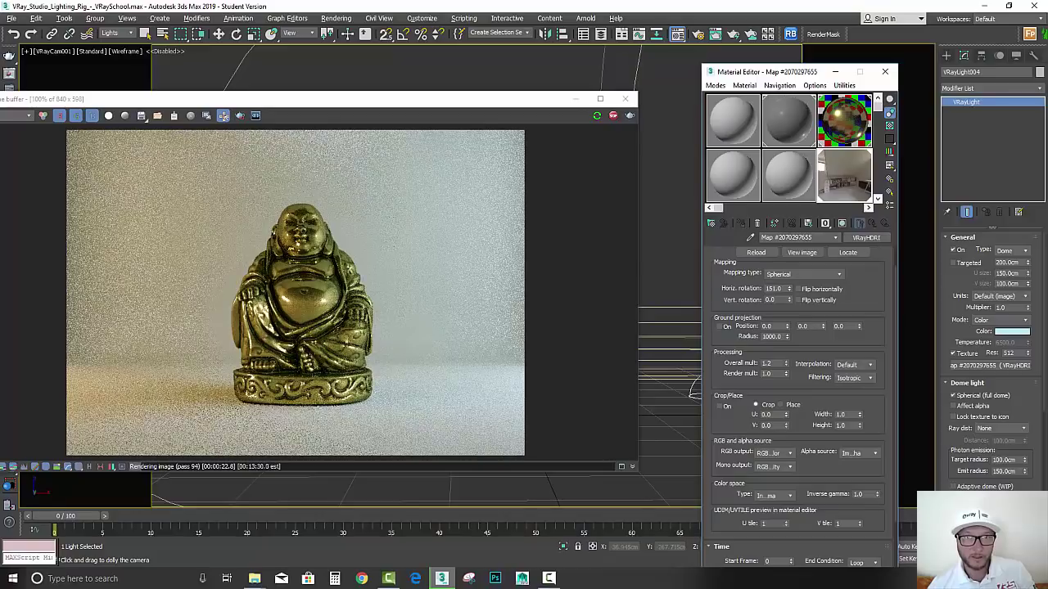
{"action": "left_click_drag", "start_coordinate": [484, 99], "coordinate": [569, 85]}
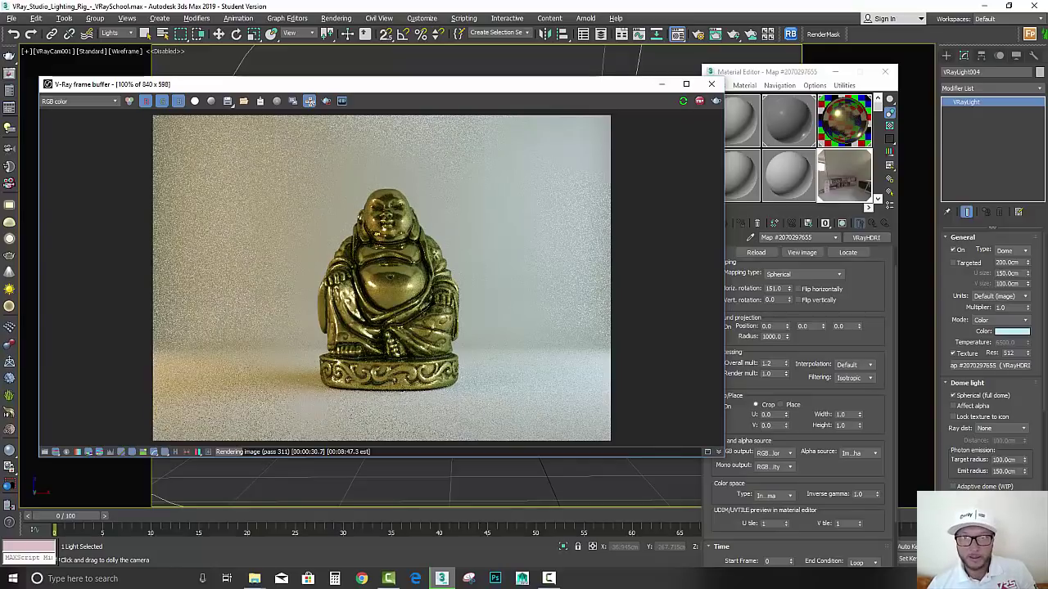
{"action": "key", "text": "Escape"}
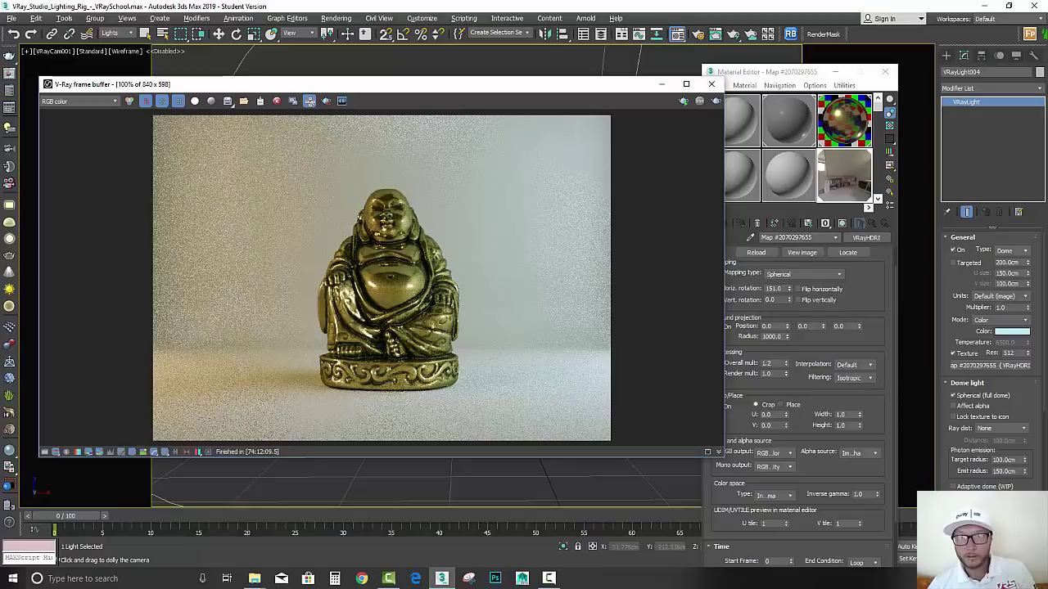
Step: Check the bucket image sampler's subdivs and noise threshold and the Global DMC settings in the render setup
{"action": "left_click", "coordinate": [699, 34]}
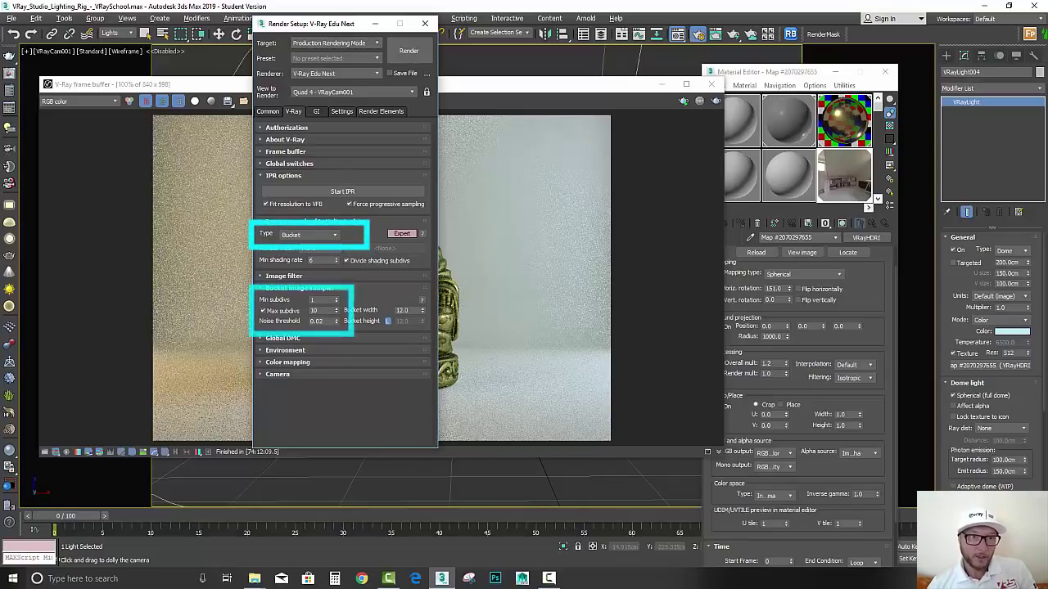
{"action": "double_click", "coordinate": [316, 311]}
{"action": "double_click", "coordinate": [319, 322]}
{"action": "left_click", "coordinate": [284, 338]}
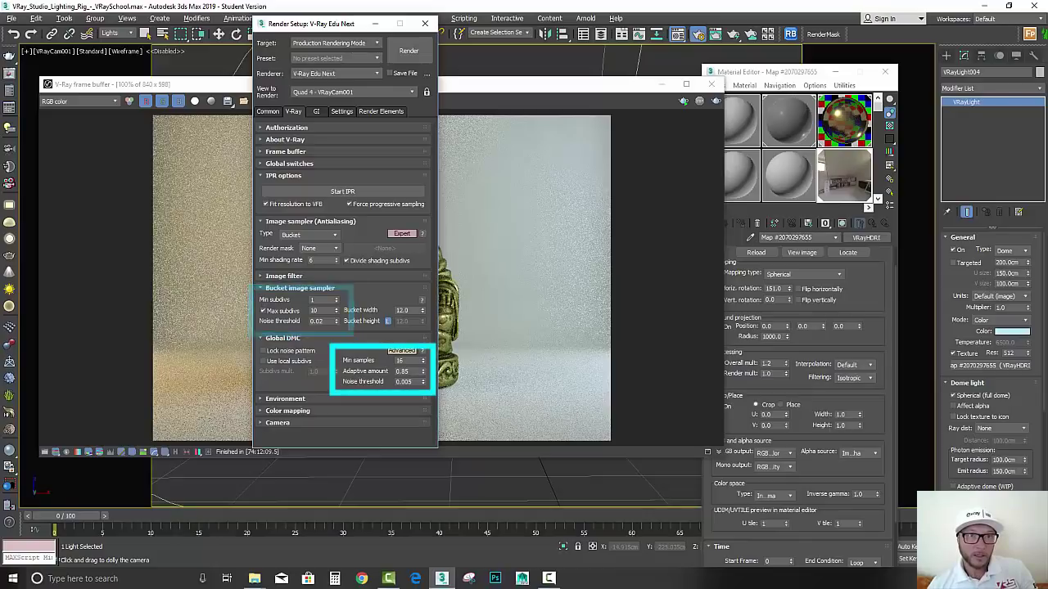
Step: Render the VRayCam001 view in production mode and show the frame buffer's colour correction controls
{"action": "left_click", "coordinate": [408, 51]}
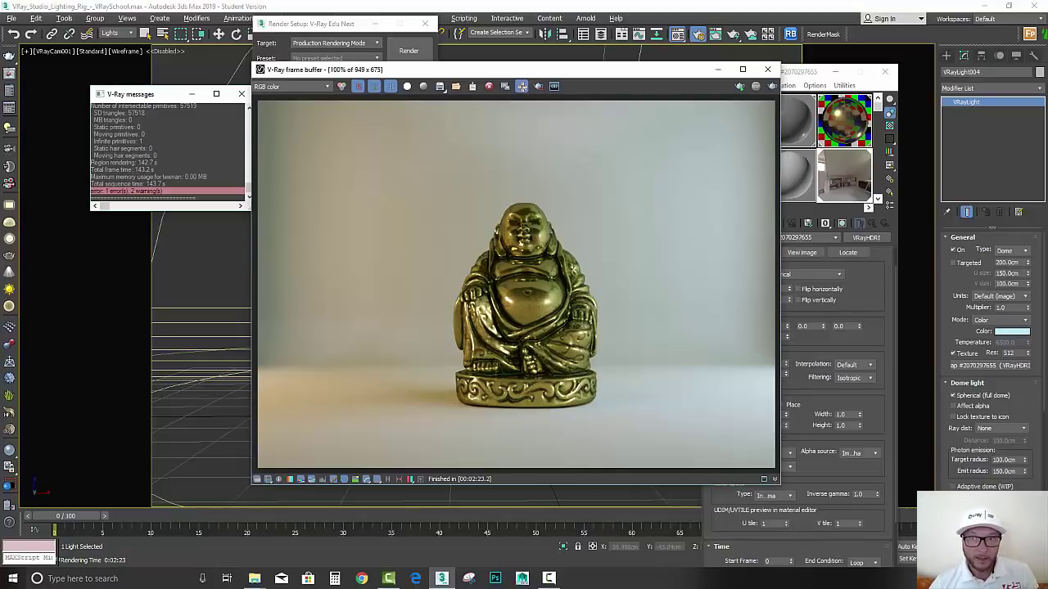
{"action": "left_click", "coordinate": [257, 480]}
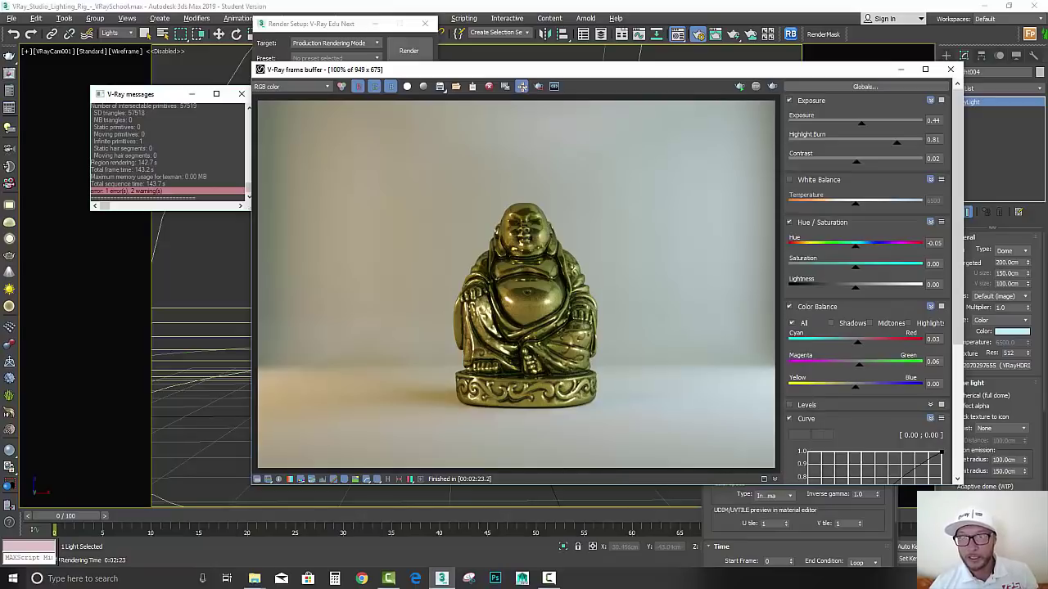
{"action": "mouse_move", "coordinate": [958, 205]}
{"action": "left_mouse_down"}
{"action": "mouse_move", "coordinate": [958, 219]}
{"action": "mouse_move", "coordinate": [958, 204]}
{"action": "left_mouse_up"}
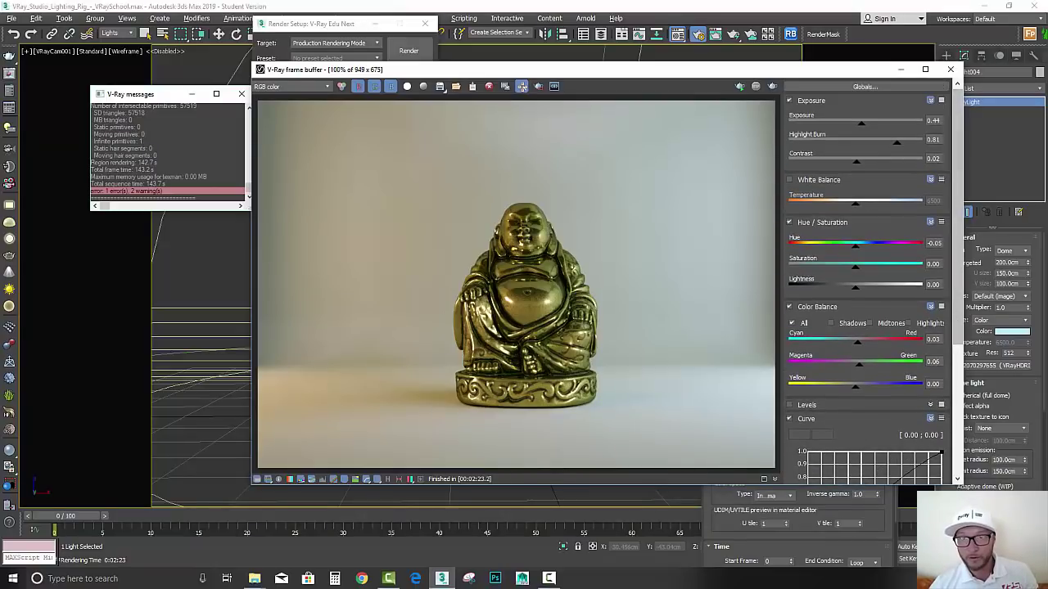
Step: Switch off the Exposure, Hue/Saturation, Color Balance and Curve corrections, toggling Curve repeatedly to compare the render
{"action": "left_click", "coordinate": [789, 100]}
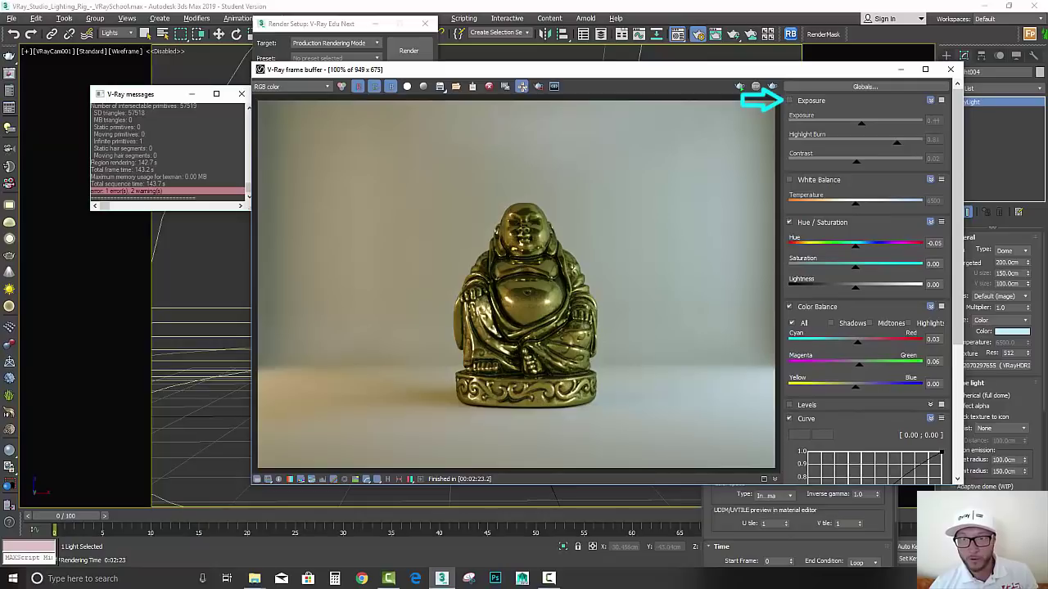
{"action": "left_click", "coordinate": [790, 221]}
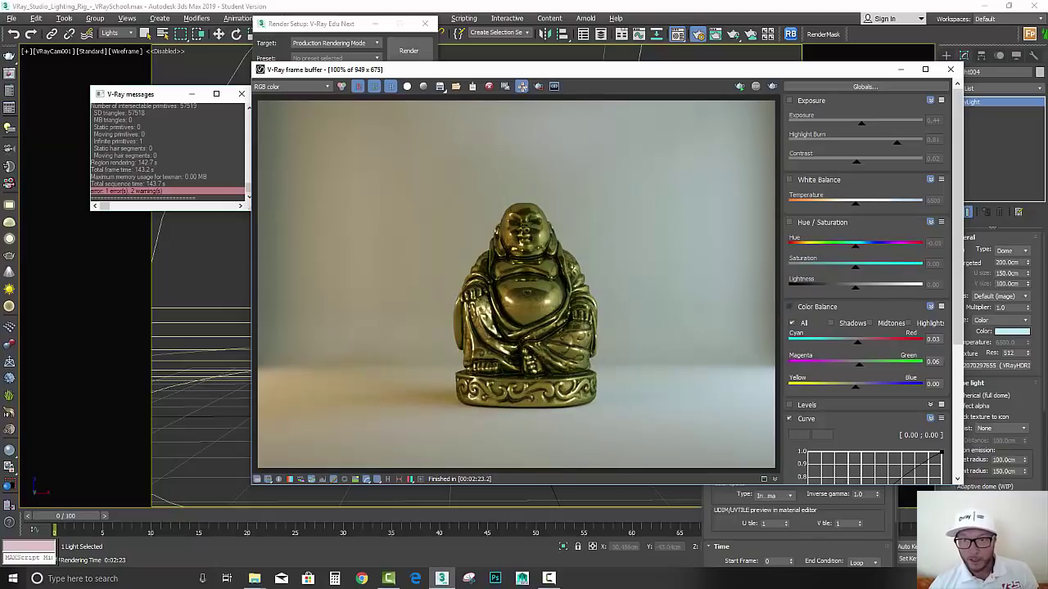
{"action": "left_click_drag", "start_coordinate": [957, 217], "coordinate": [958, 319]}
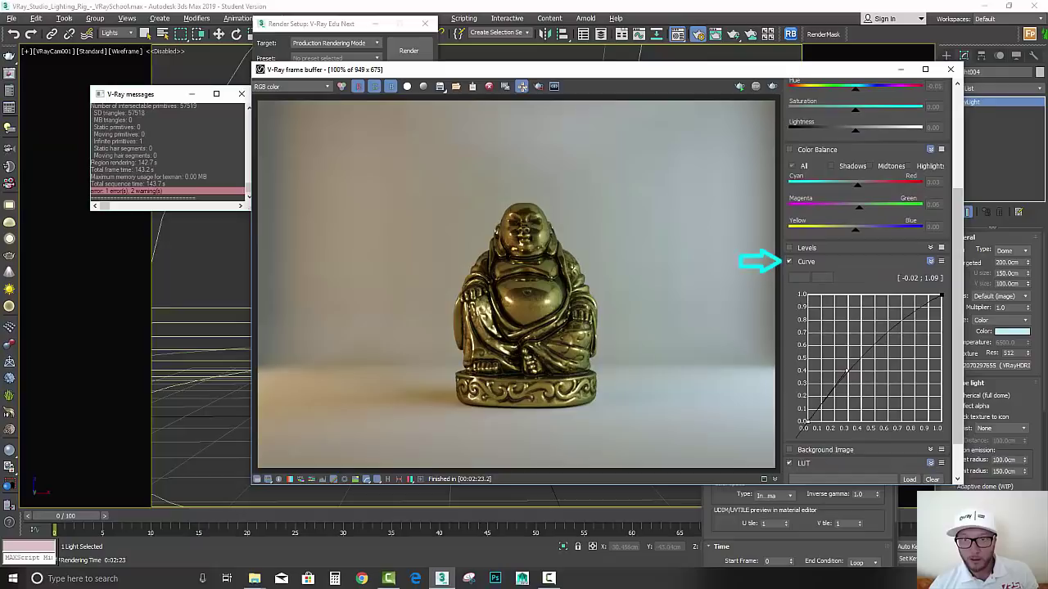
{"action": "left_click", "coordinate": [789, 261]}
{"action": "left_click", "coordinate": [789, 261]}
{"action": "left_click", "coordinate": [789, 261]}
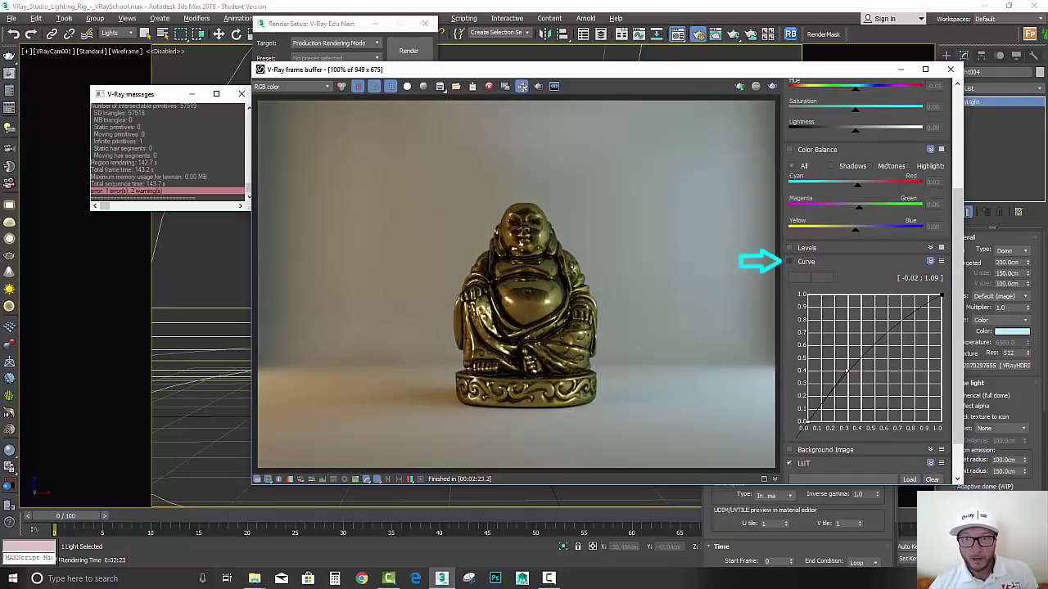
{"action": "left_click", "coordinate": [789, 261]}
{"action": "left_click", "coordinate": [789, 261]}
{"action": "left_click", "coordinate": [789, 261]}
{"action": "left_click", "coordinate": [789, 261]}
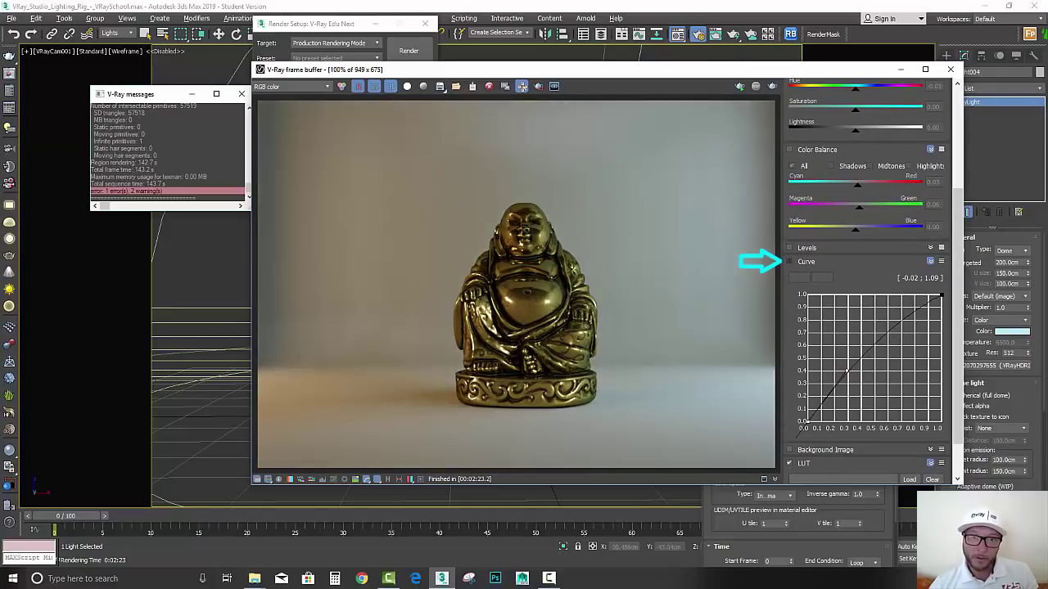
{"action": "left_click", "coordinate": [789, 261]}
{"action": "left_click", "coordinate": [789, 261]}
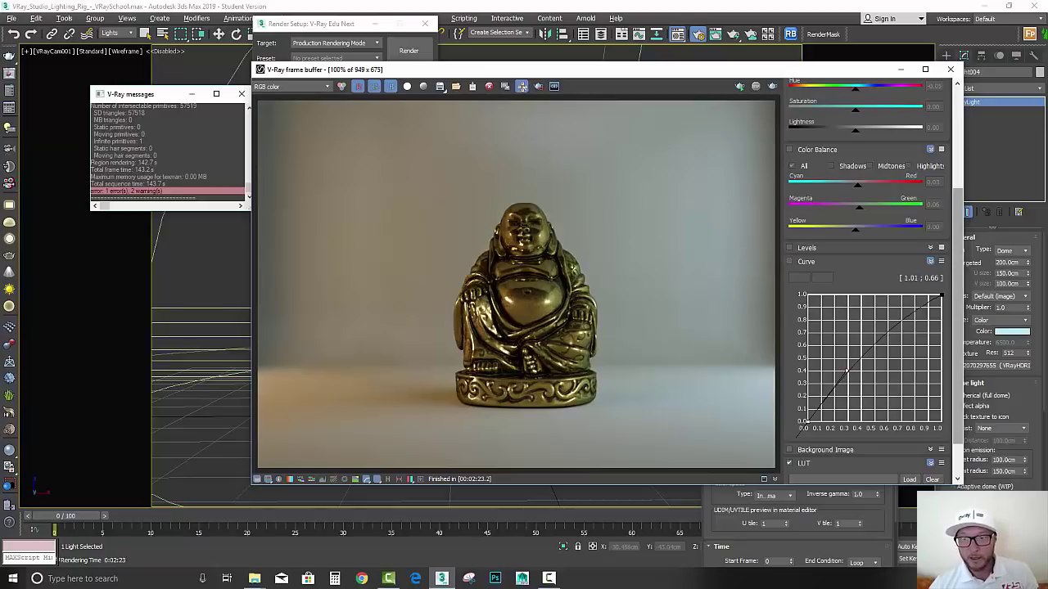
Step: Switch the LUT correction off and back on to compare its effect on the render
{"action": "left_click_drag", "start_coordinate": [958, 344], "coordinate": [958, 373]}
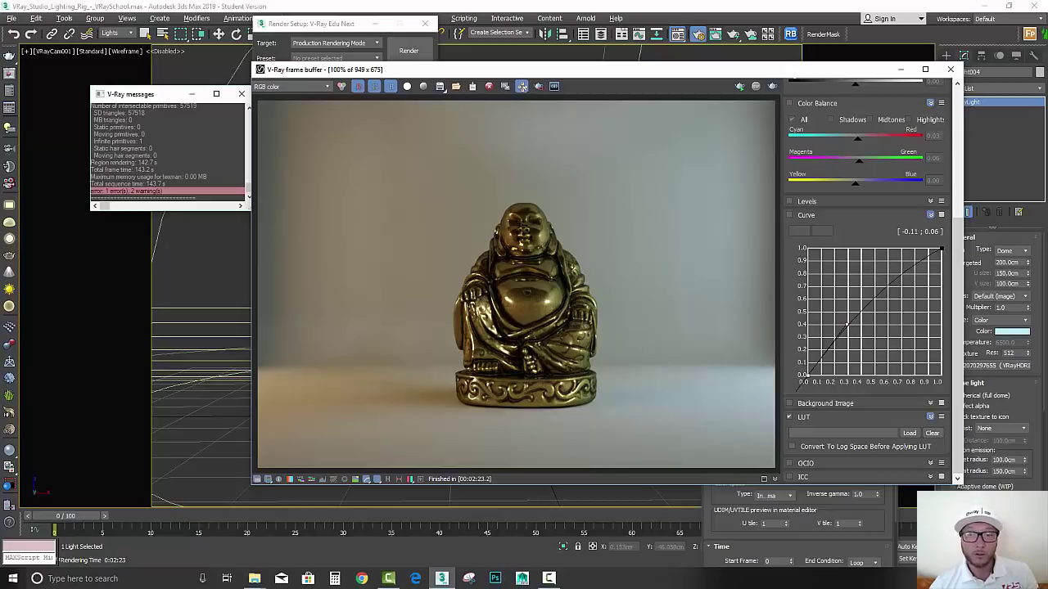
{"action": "left_click", "coordinate": [789, 418]}
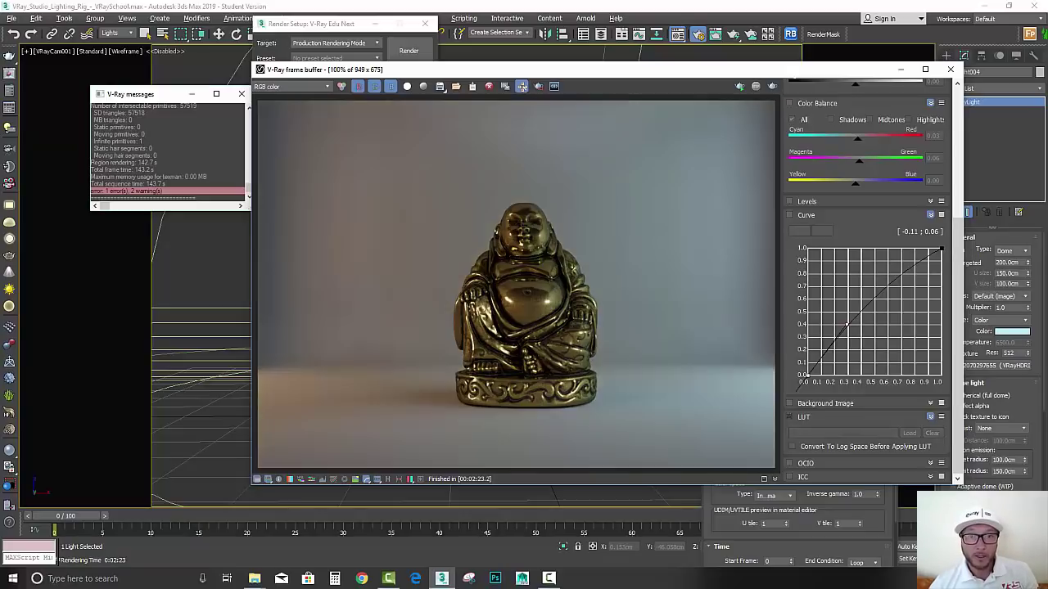
{"action": "left_click", "coordinate": [789, 418]}
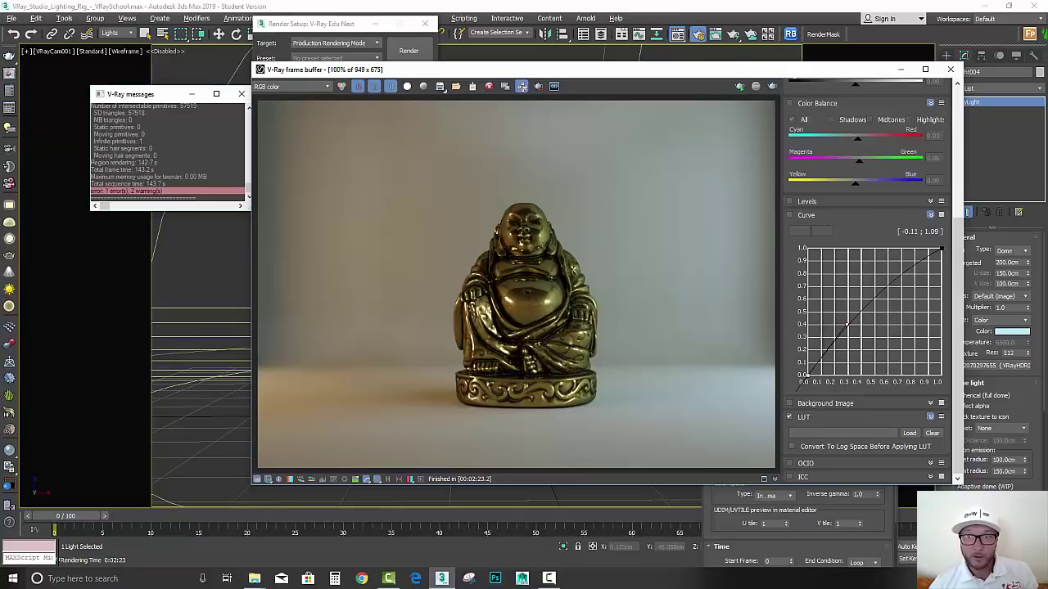
Step: Switch the Curve, Color Balance, Hue/Saturation and Exposure corrections back on for the rendered Buddha
{"action": "left_click", "coordinate": [789, 215]}
{"action": "left_click_drag", "start_coordinate": [957, 303], "coordinate": [957, 251]}
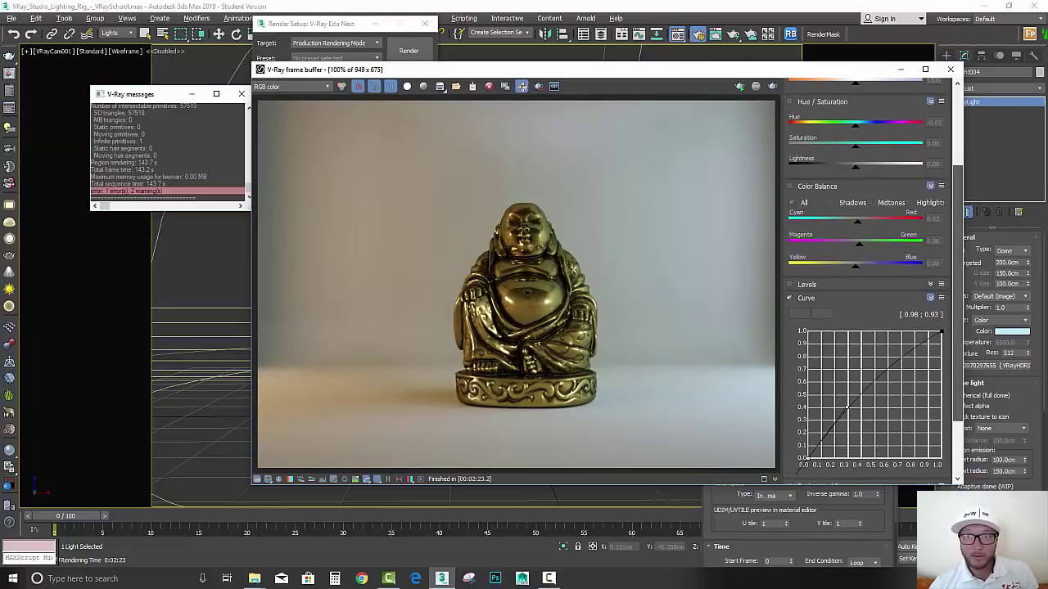
{"action": "left_click", "coordinate": [789, 186]}
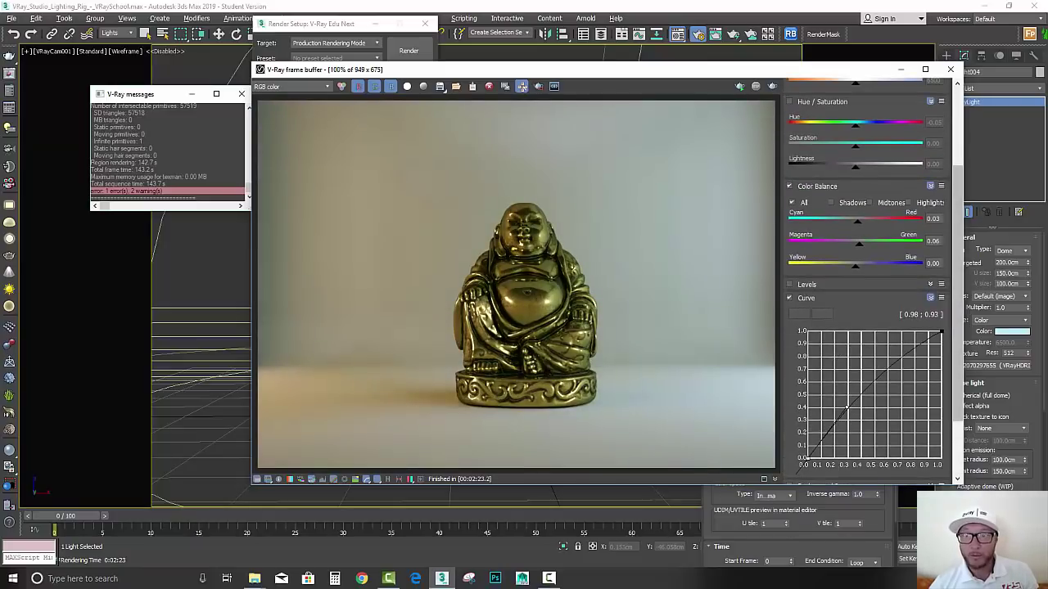
{"action": "scroll", "coordinate": [868, 279], "scroll_direction": "up", "scroll_amount": 3}
{"action": "left_click", "coordinate": [789, 223]}
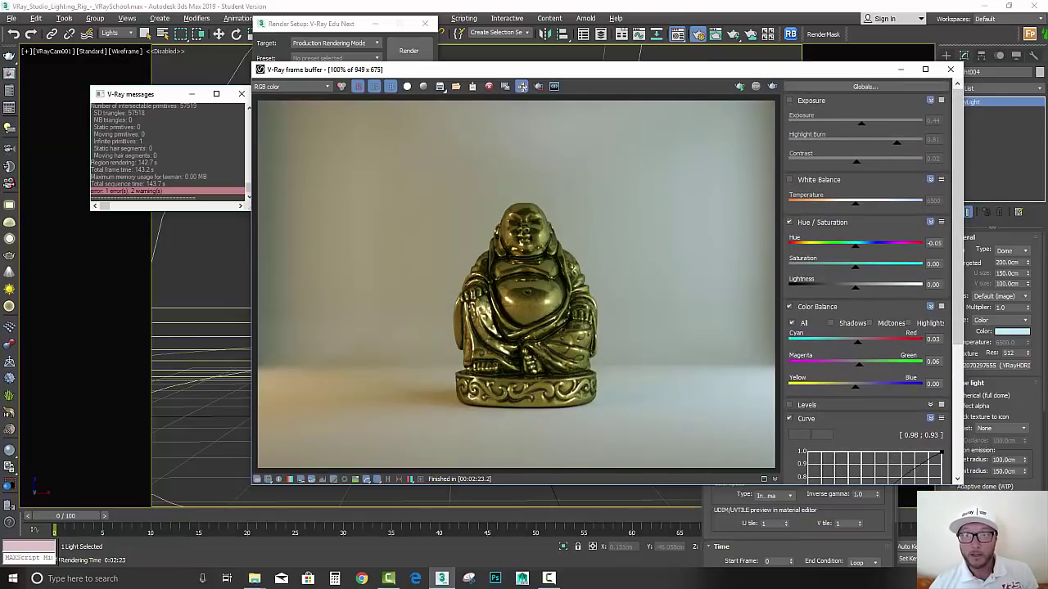
{"action": "left_click", "coordinate": [789, 101]}
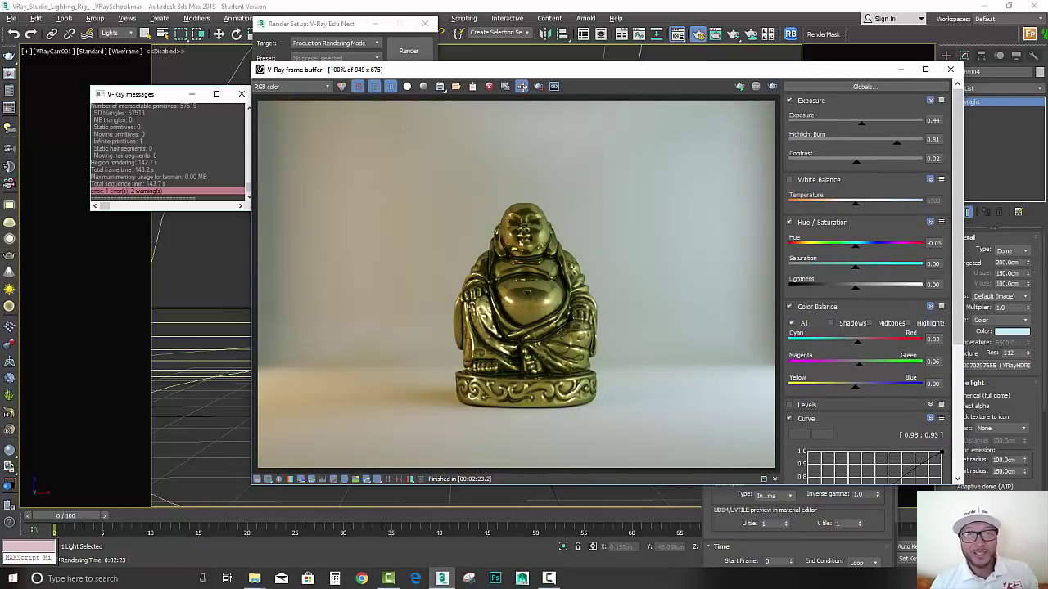